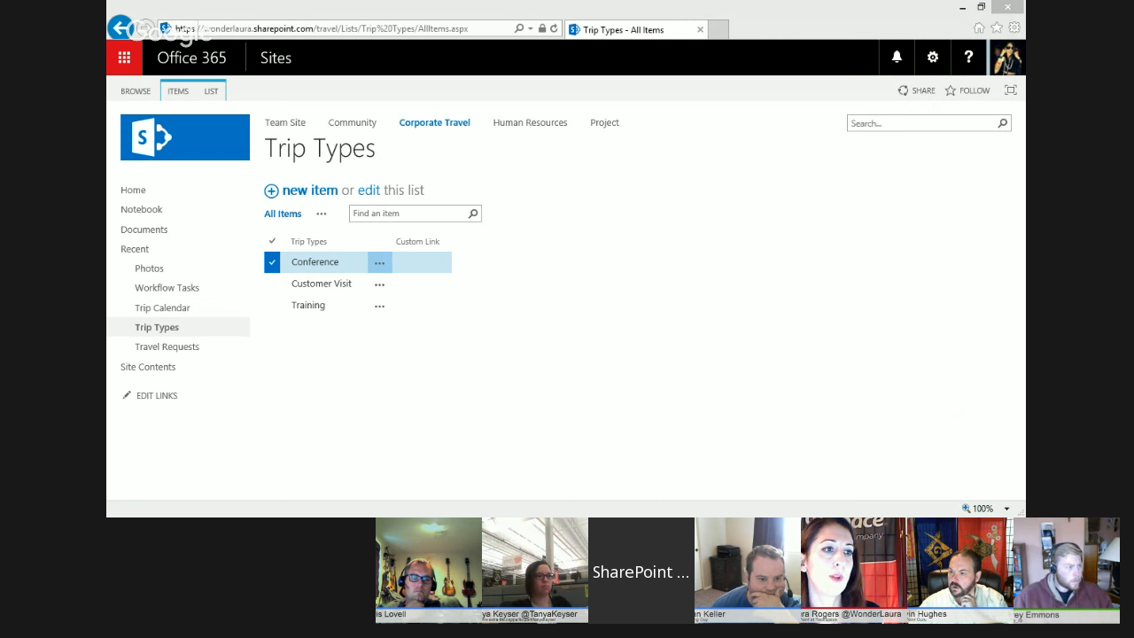
# - Bring up the blog post "Pass Default Value From a Web Part Page to a New Item" and select its short web address
pyautogui.moveTo(107, 59); pyautogui.dragTo(479, 58)
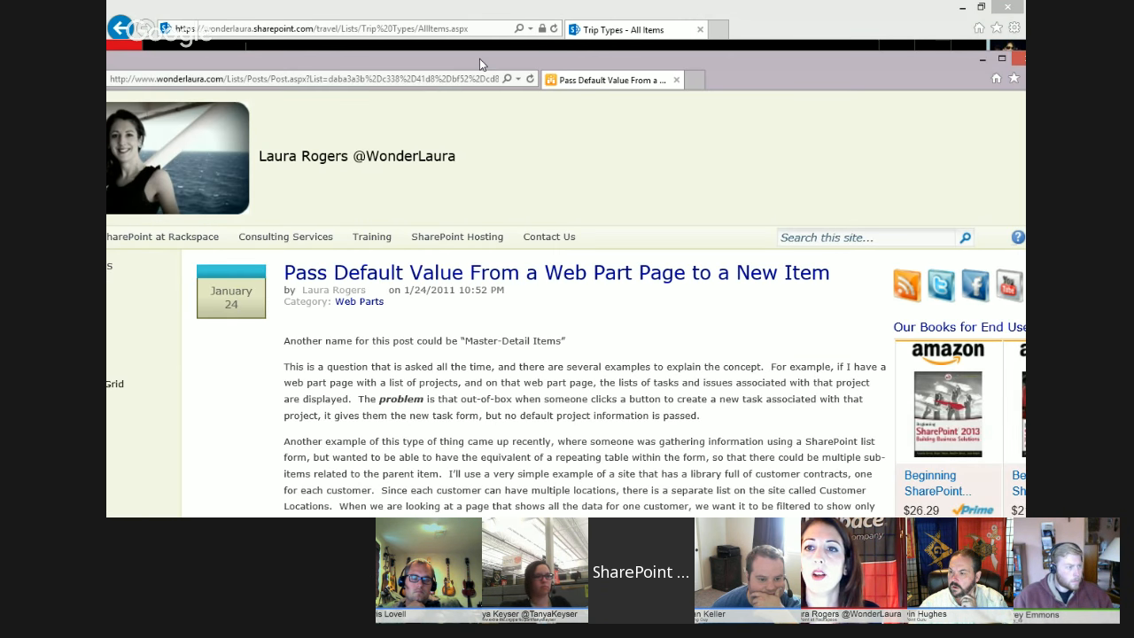
pyautogui.doubleClick(479, 58)
pyautogui.click(372, 234)
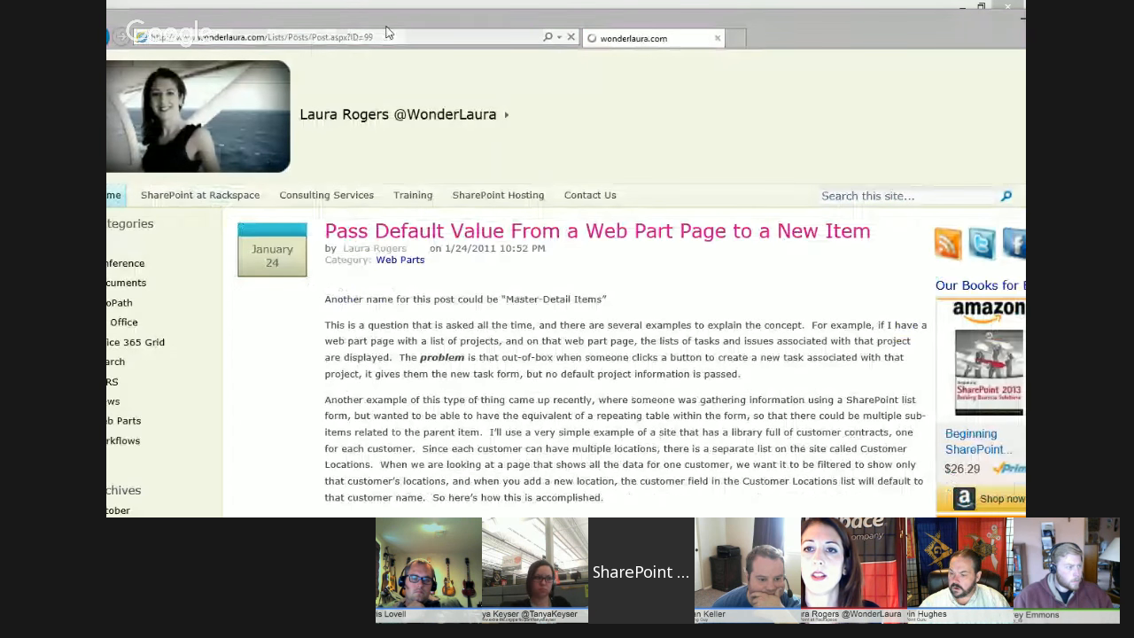
pyautogui.click(400, 37)
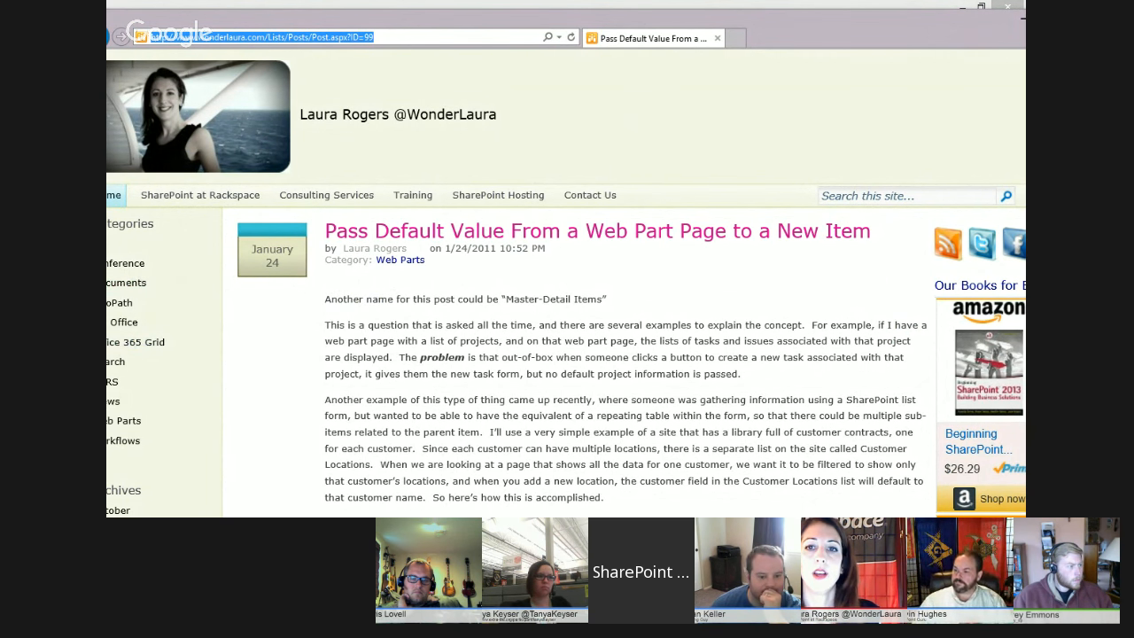
# - Return to the SharePoint site and add a new item with the destination Austin to the Travel Requests list
pyautogui.hotkey('alt', 'Tab')
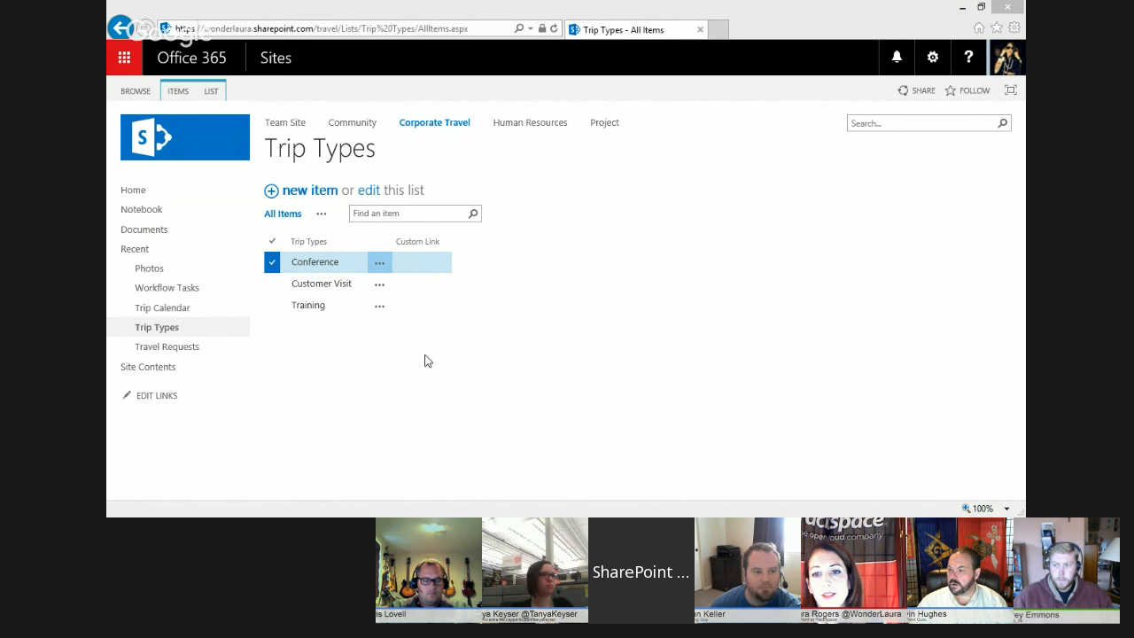
pyautogui.click(167, 349)
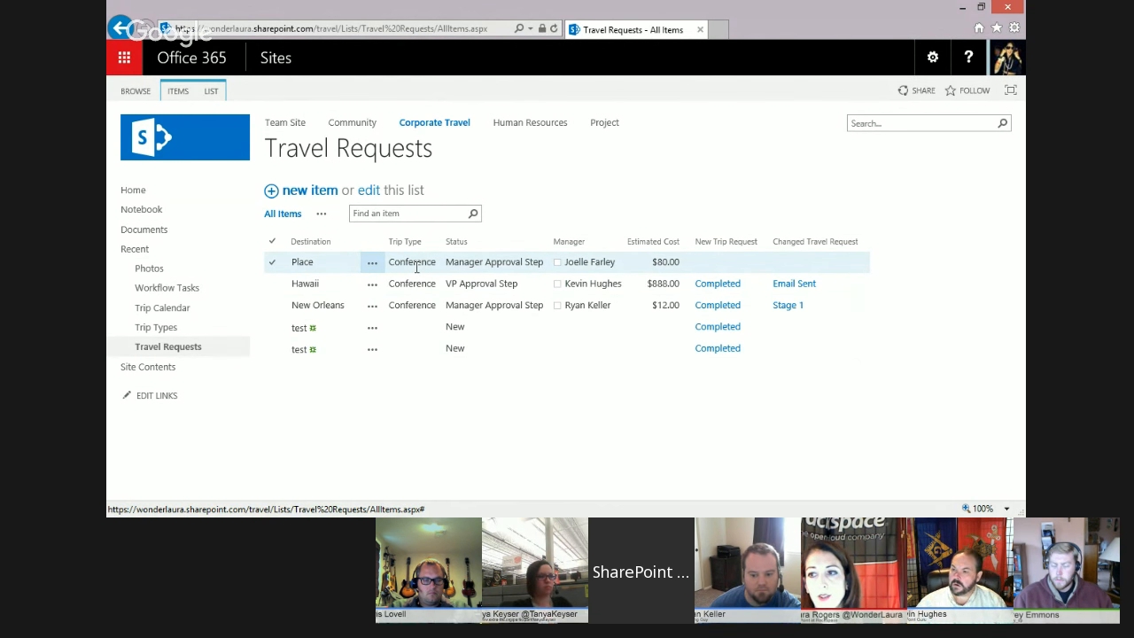
pyautogui.click(333, 265)
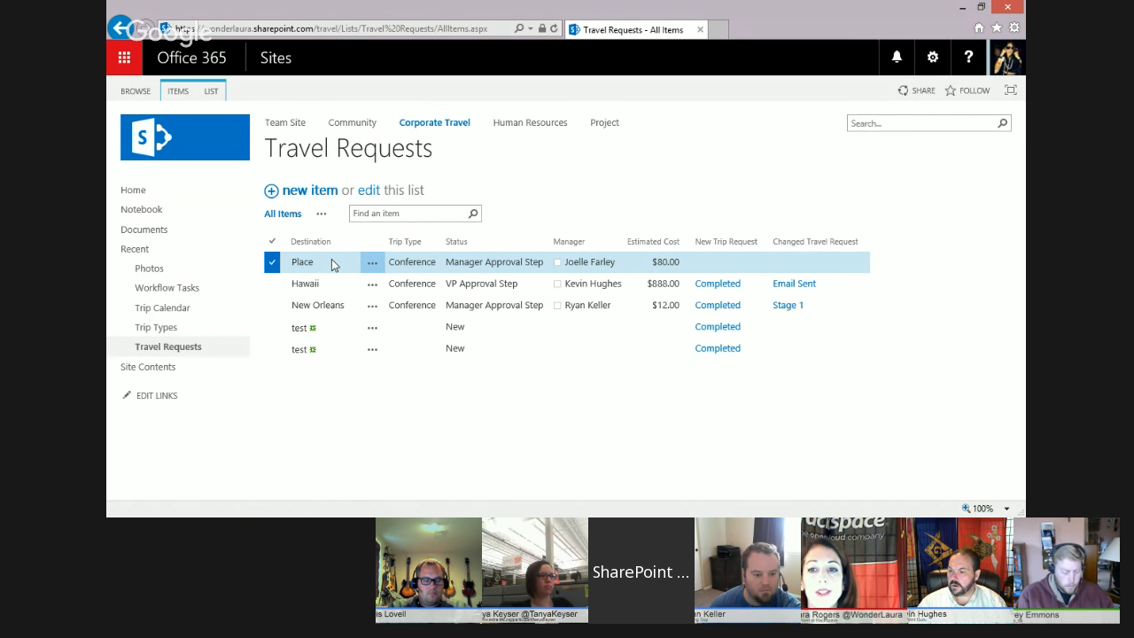
pyautogui.click(310, 192)
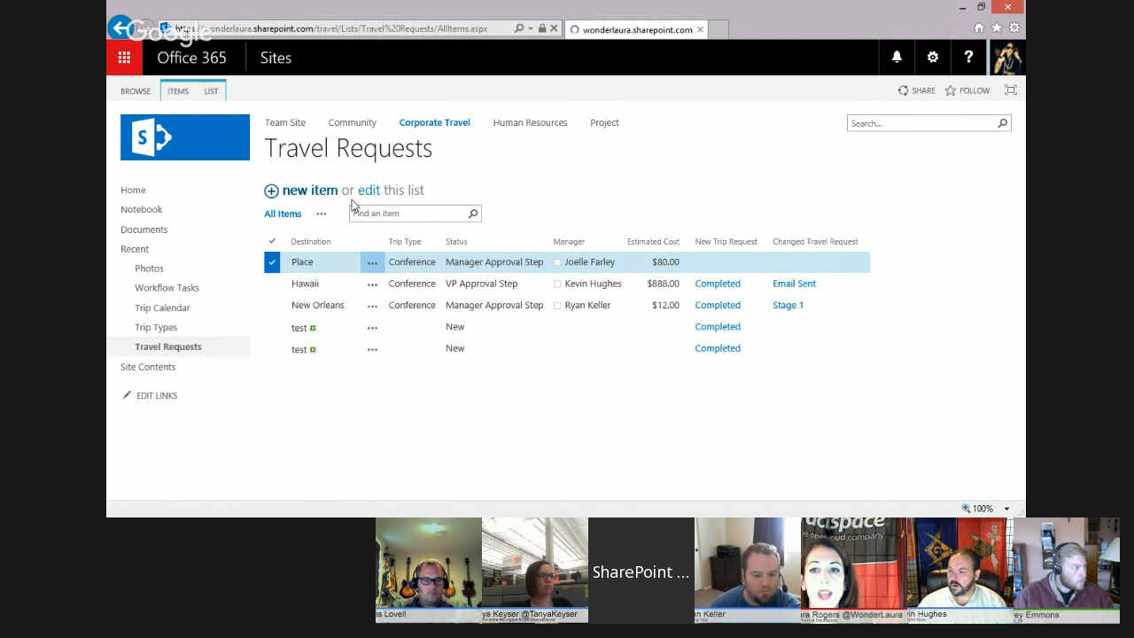
pyautogui.click(428, 198)
pyautogui.write('Austin')
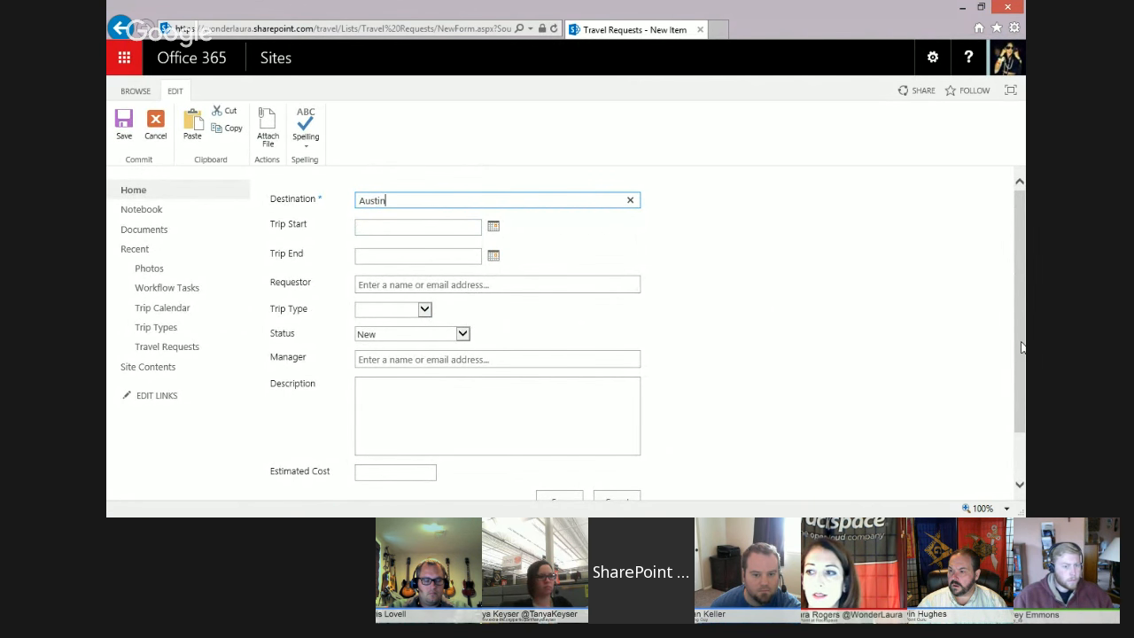
pyautogui.scroll(-2, 1022, 348)
pyautogui.click(557, 443)
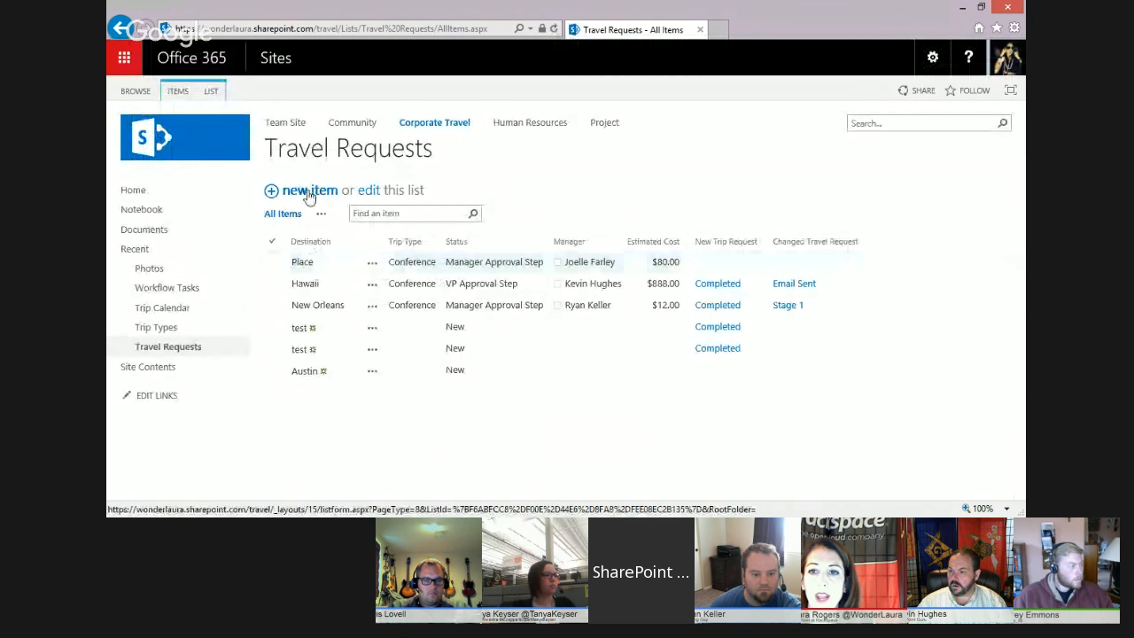
# - Add a second travel request, again with Austin as its destination
pyautogui.click(308, 195)
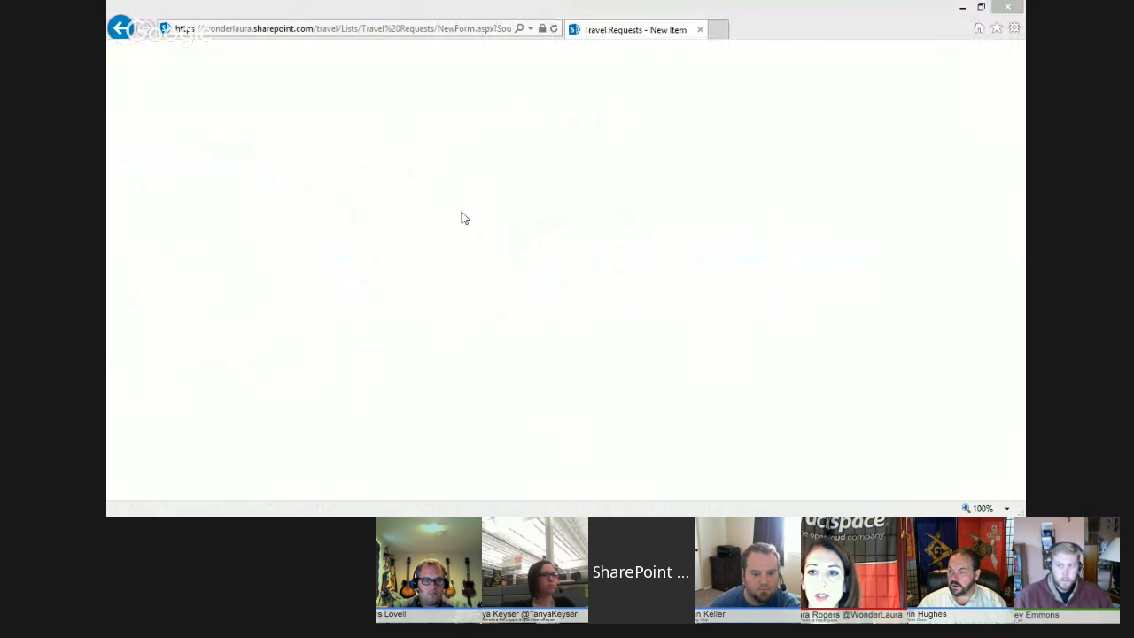
pyautogui.click(438, 199)
pyautogui.write('Austin')
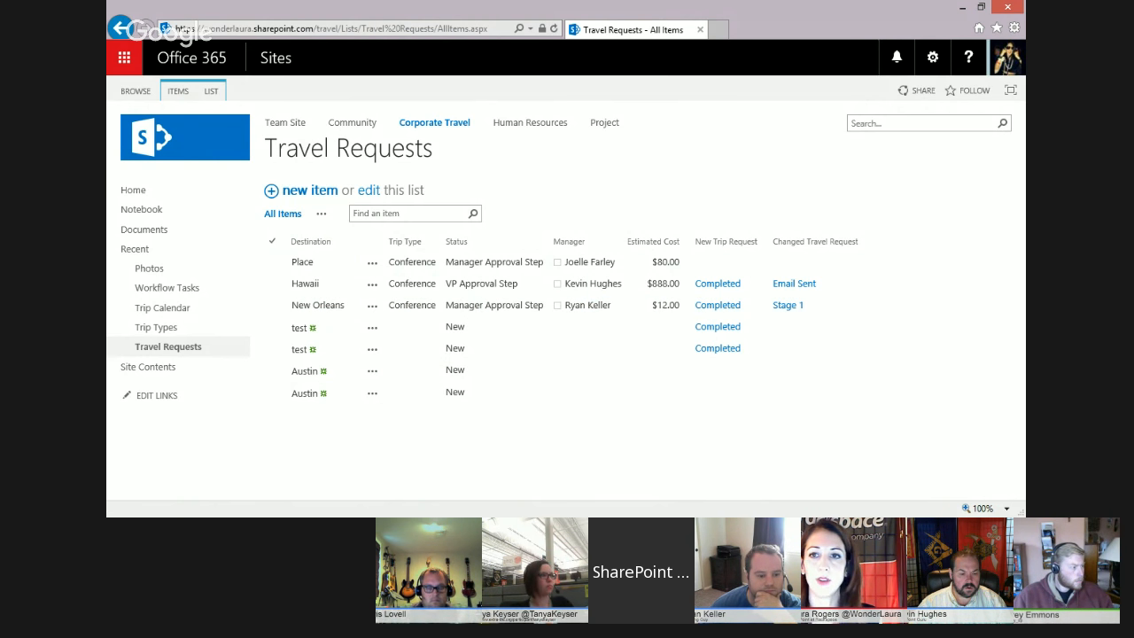
# - Switch to SharePoint Designer and open the Travel Requests list's All Items view
pyautogui.hotkey('alt', 'Tab')
pyautogui.click(184, 163)
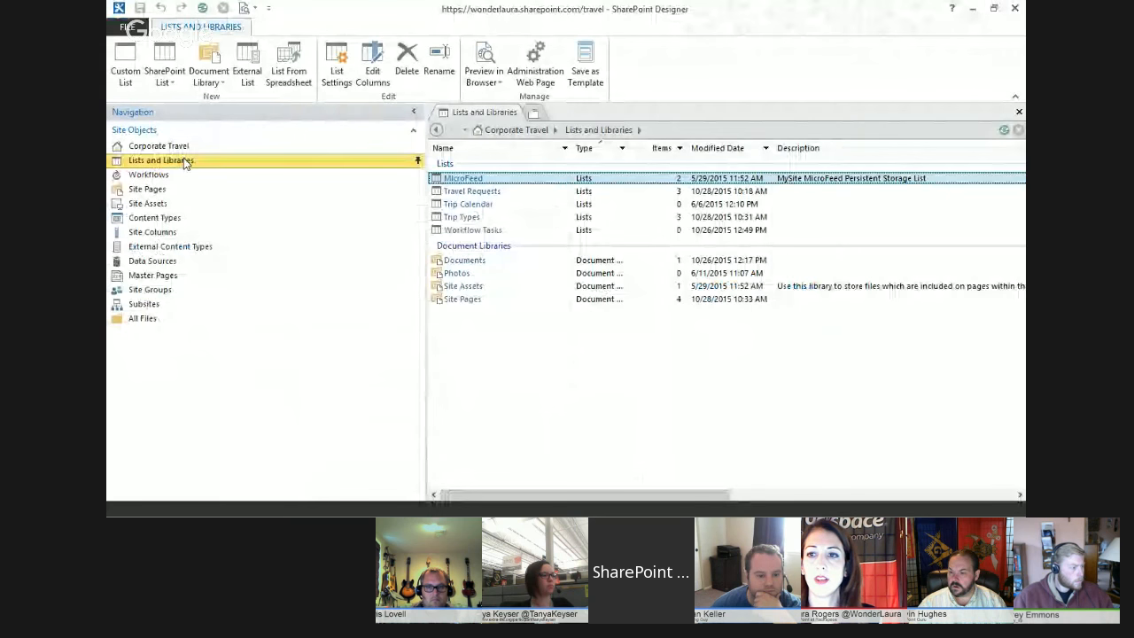
pyautogui.click(474, 192)
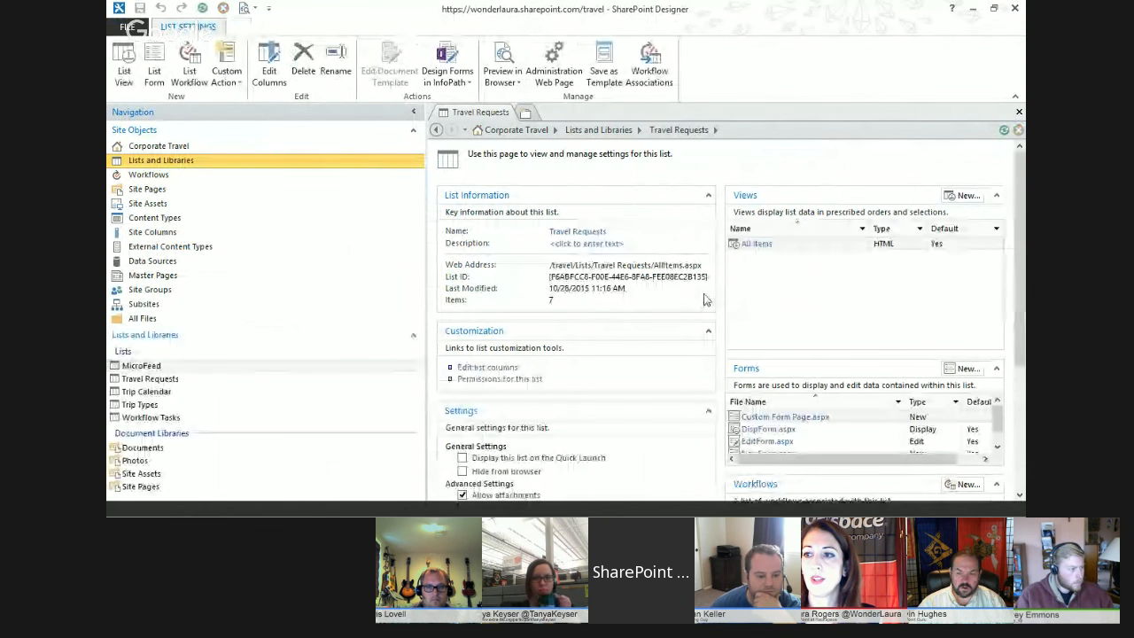
pyautogui.click(754, 244)
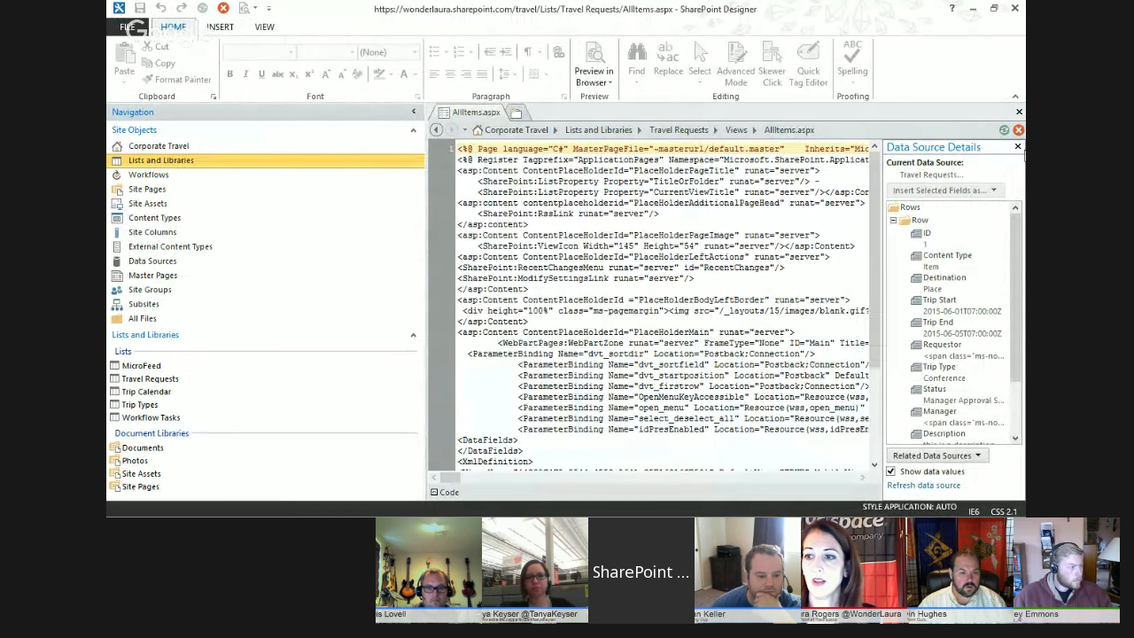
# - Enlarge the code area to examine the All Items page's code and insertion commands, and close the page
pyautogui.click(1018, 147)
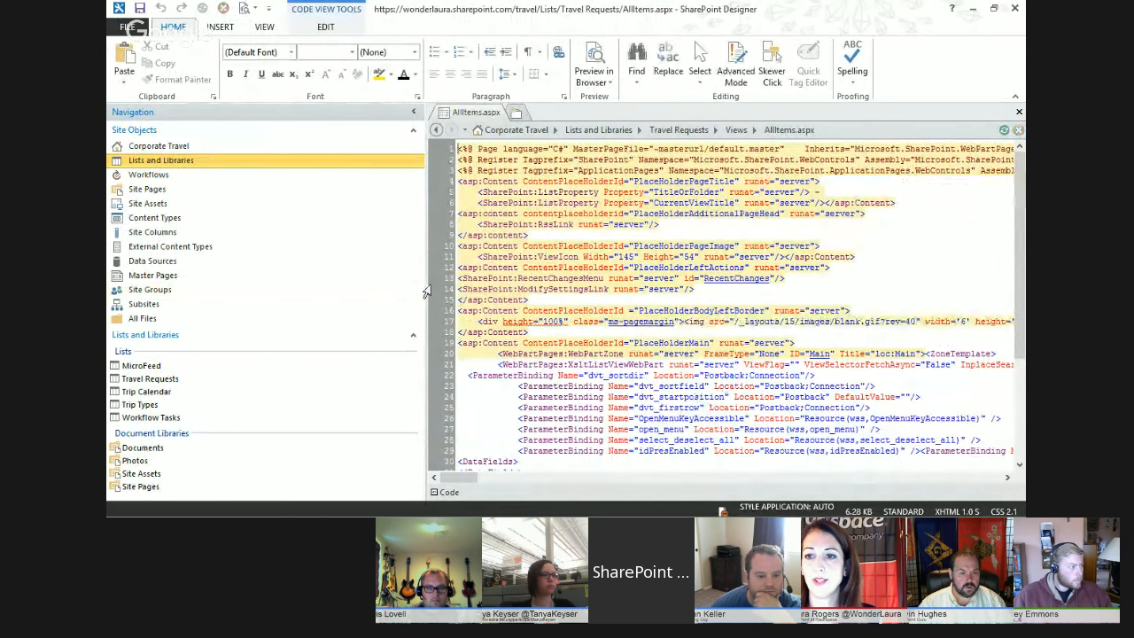
pyautogui.moveTo(427, 291); pyautogui.dragTo(265, 273)
pyautogui.click(810, 407)
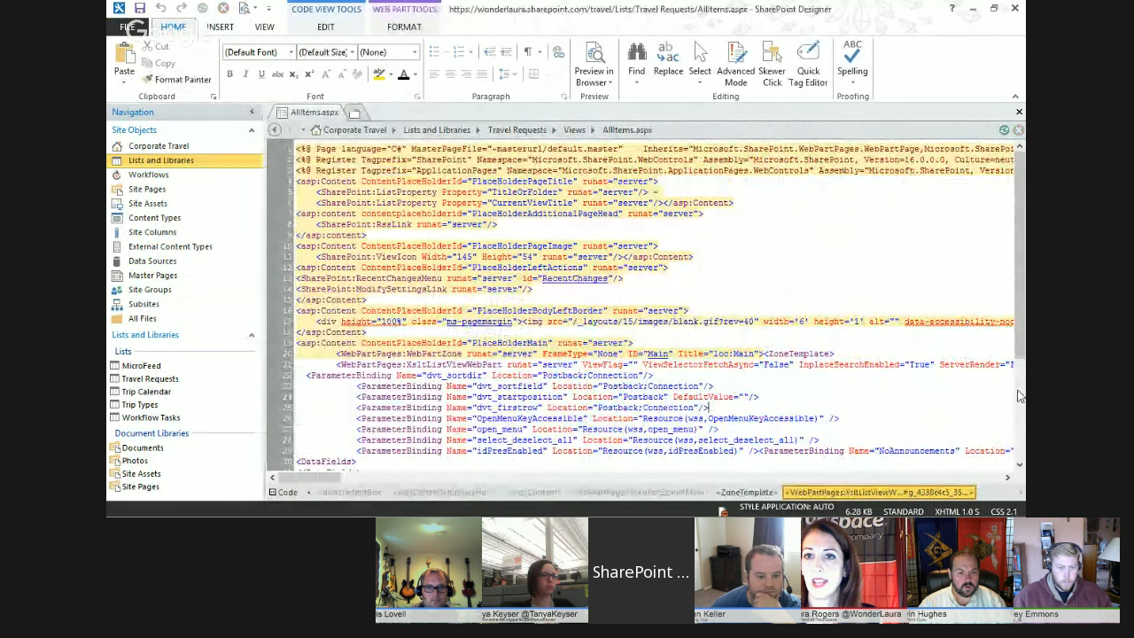
pyautogui.scroll(-5, 1019, 396)
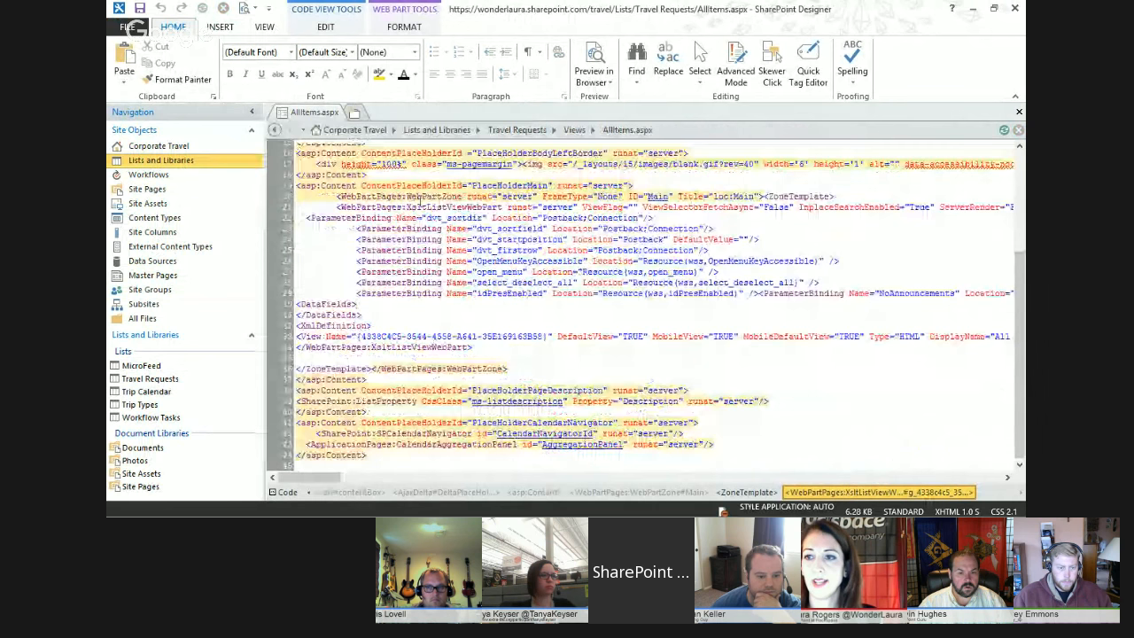
pyautogui.click(219, 27)
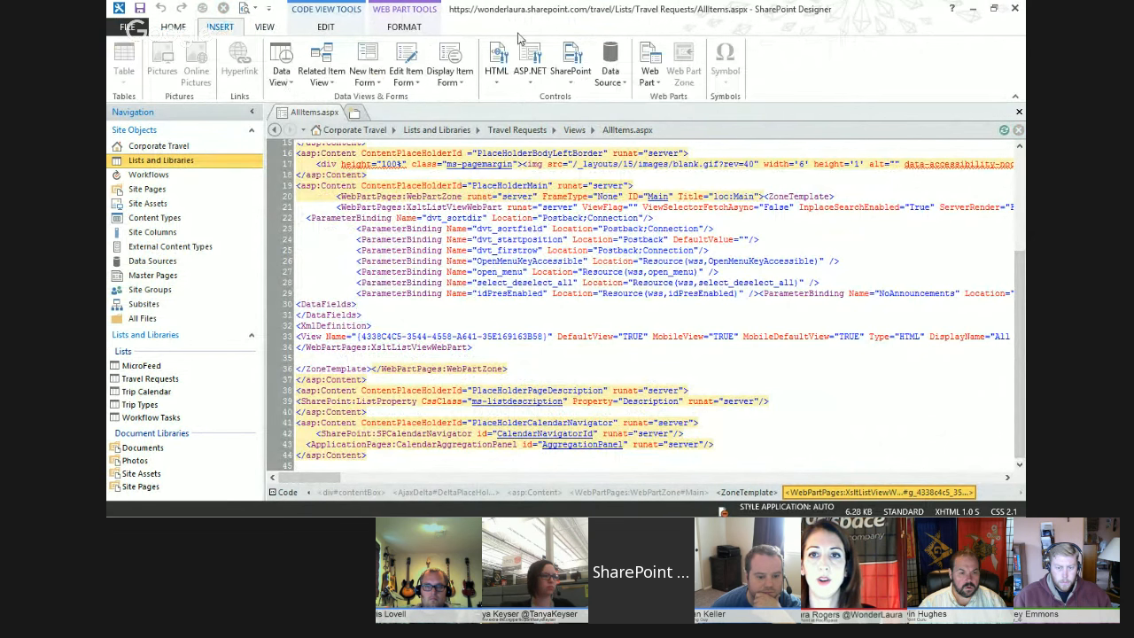
pyautogui.click(178, 29)
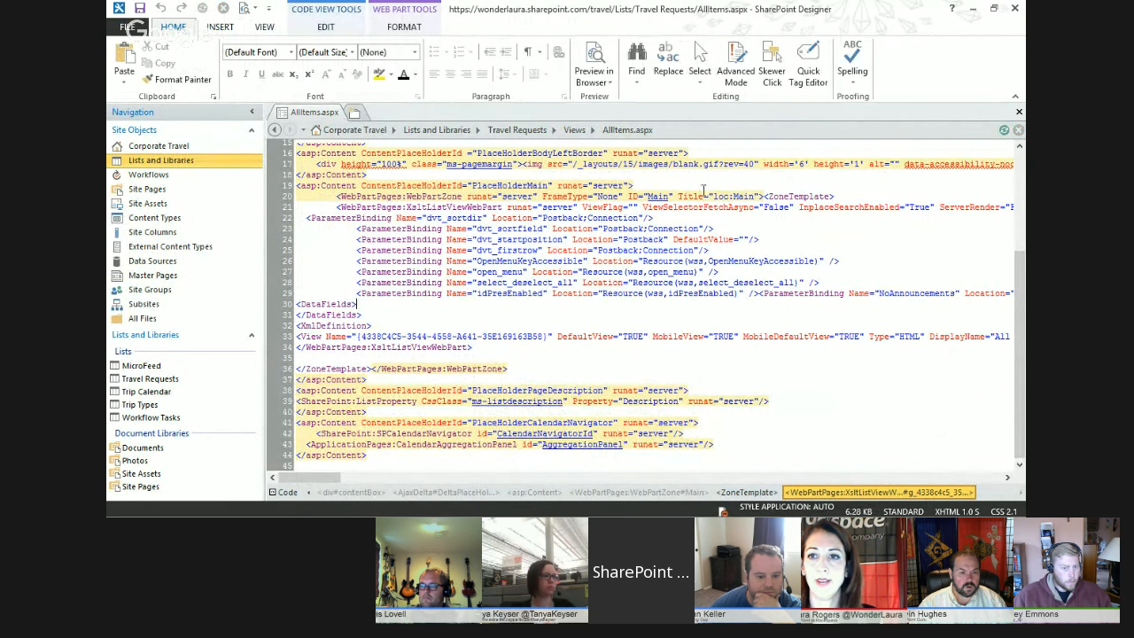
pyautogui.click(1019, 112)
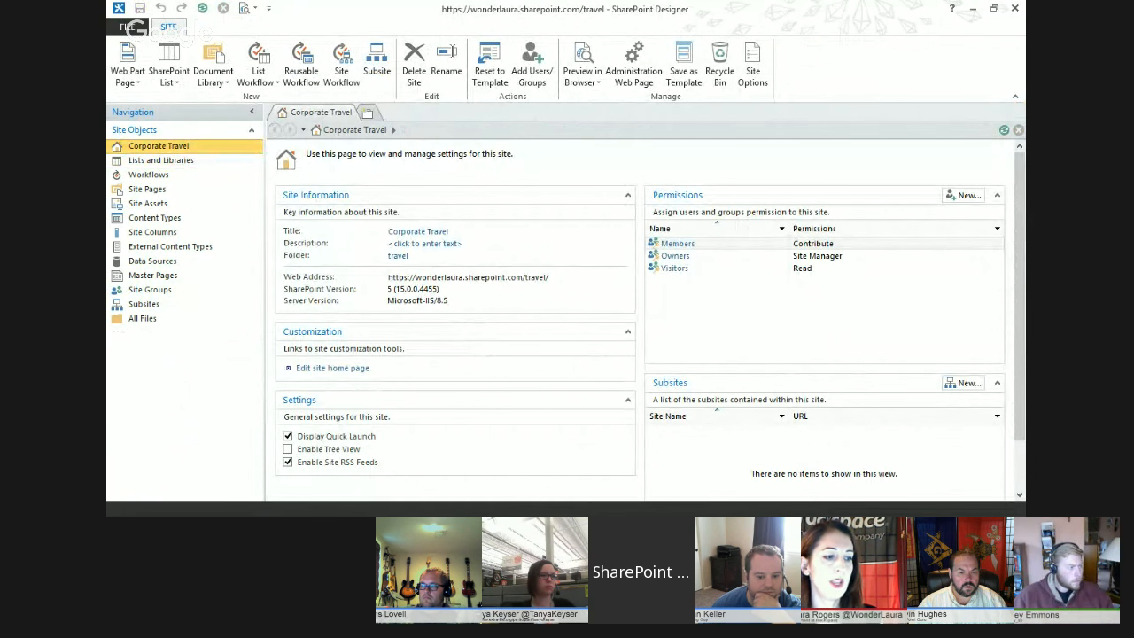
# - Switch back to the browser and start a new standard view named OldSchool for the Travel Requests list
pyautogui.hotkey('alt', 'Tab')
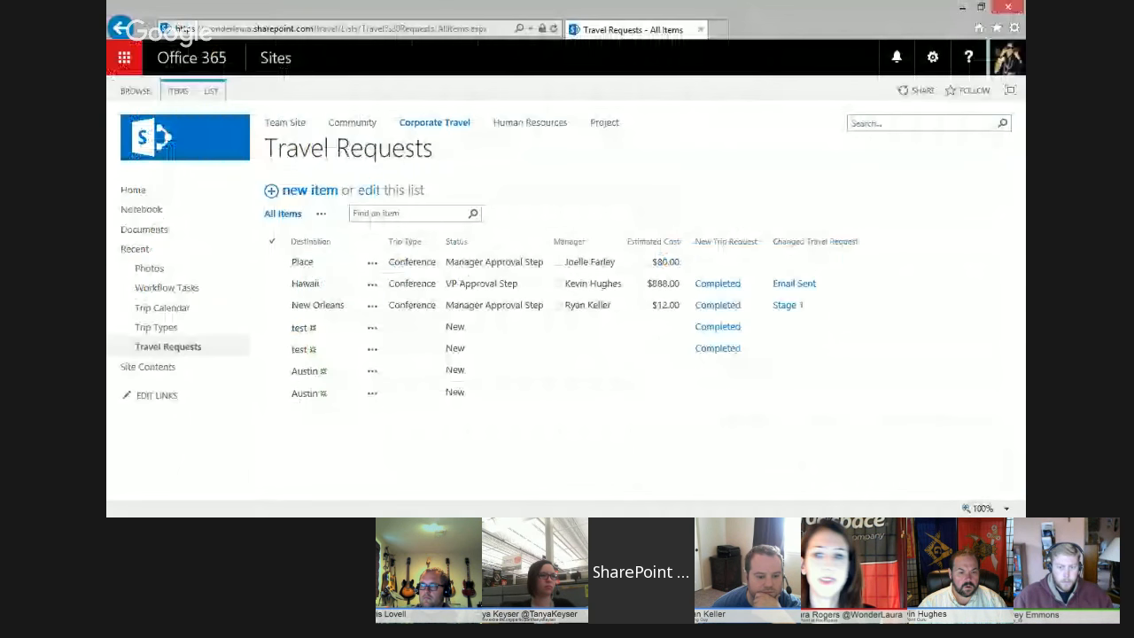
pyautogui.click(322, 214)
pyautogui.click(350, 254)
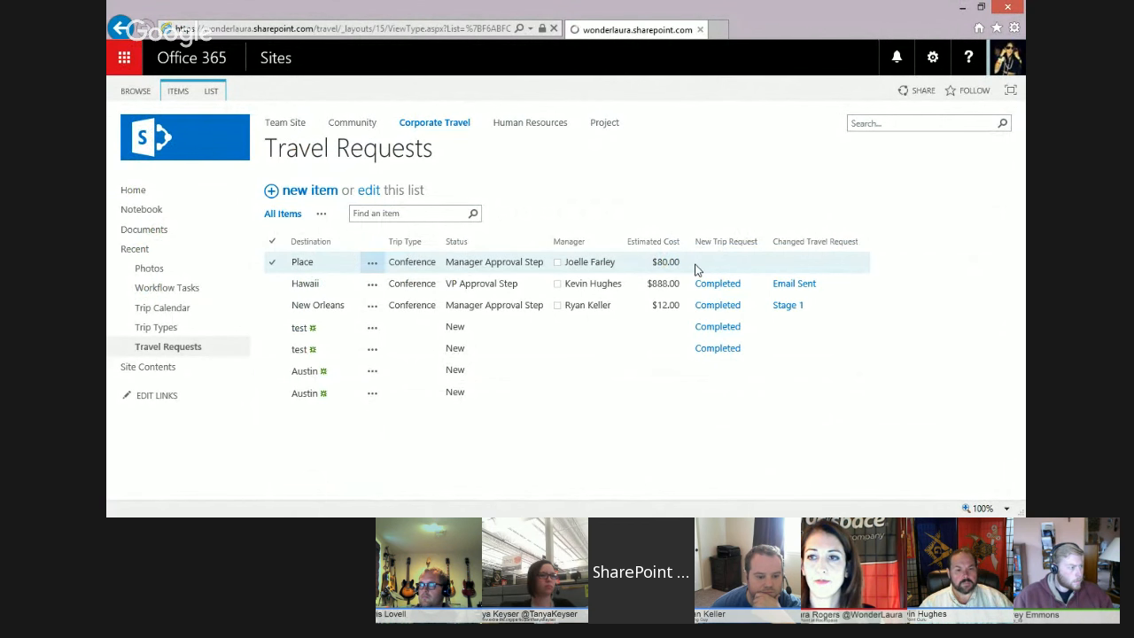
pyautogui.click(327, 230)
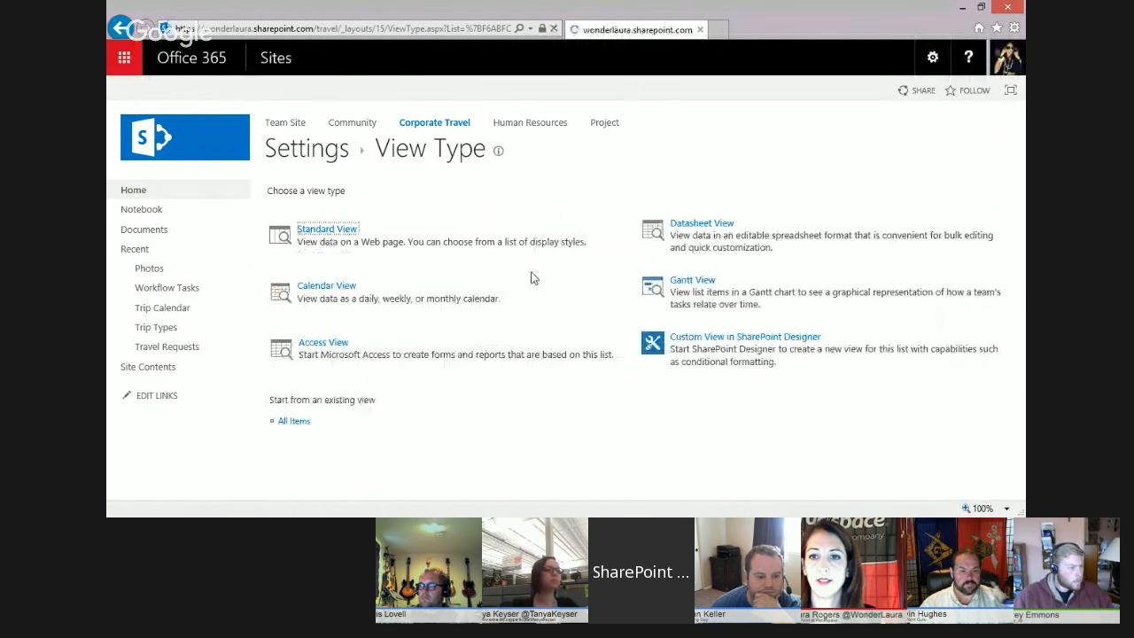
pyautogui.click(723, 252)
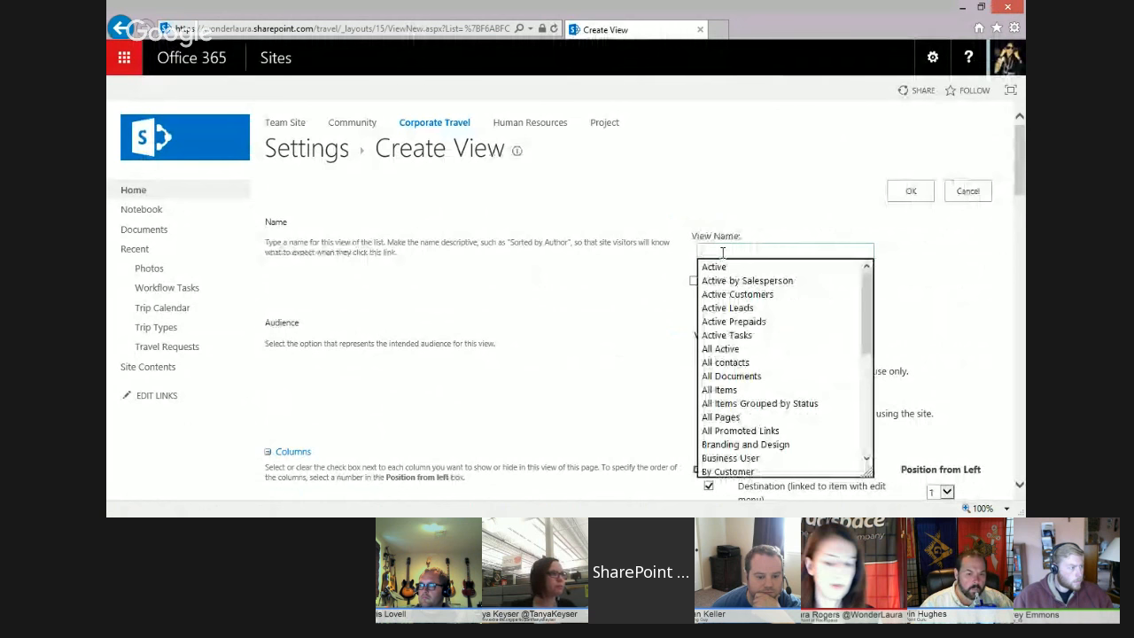
pyautogui.write('OlSc')
pyautogui.press('BackSpace')
pyautogui.press('BackSpace')
pyautogui.write('dSchool')
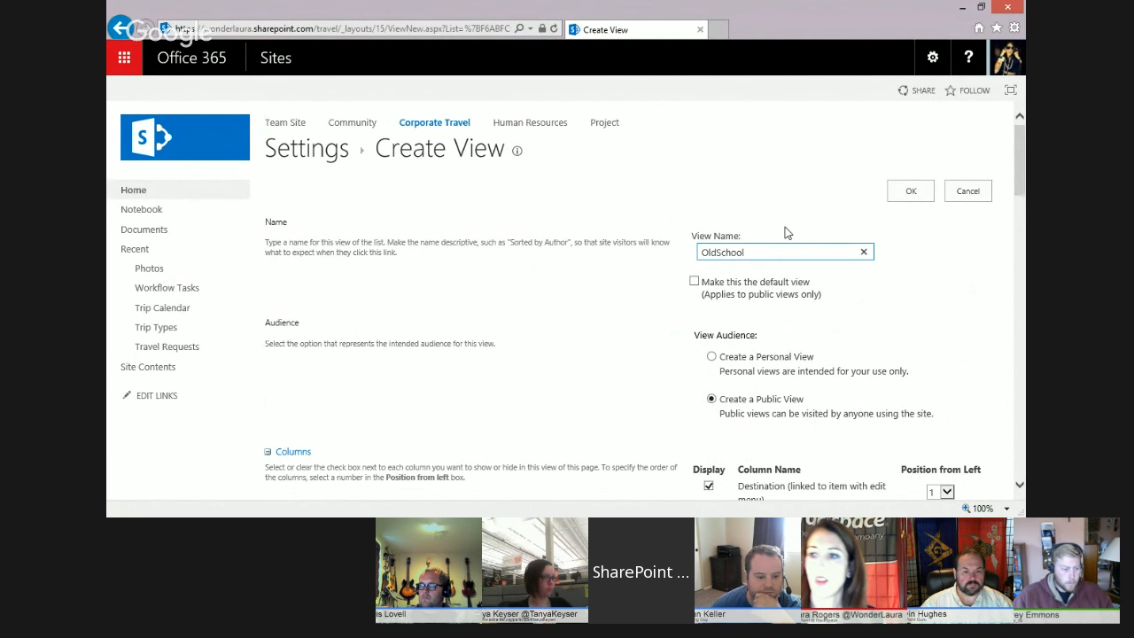
# - Set the new view's style to Basic Table and save the view
pyautogui.moveTo(1021, 167); pyautogui.dragTo(1005, 416)
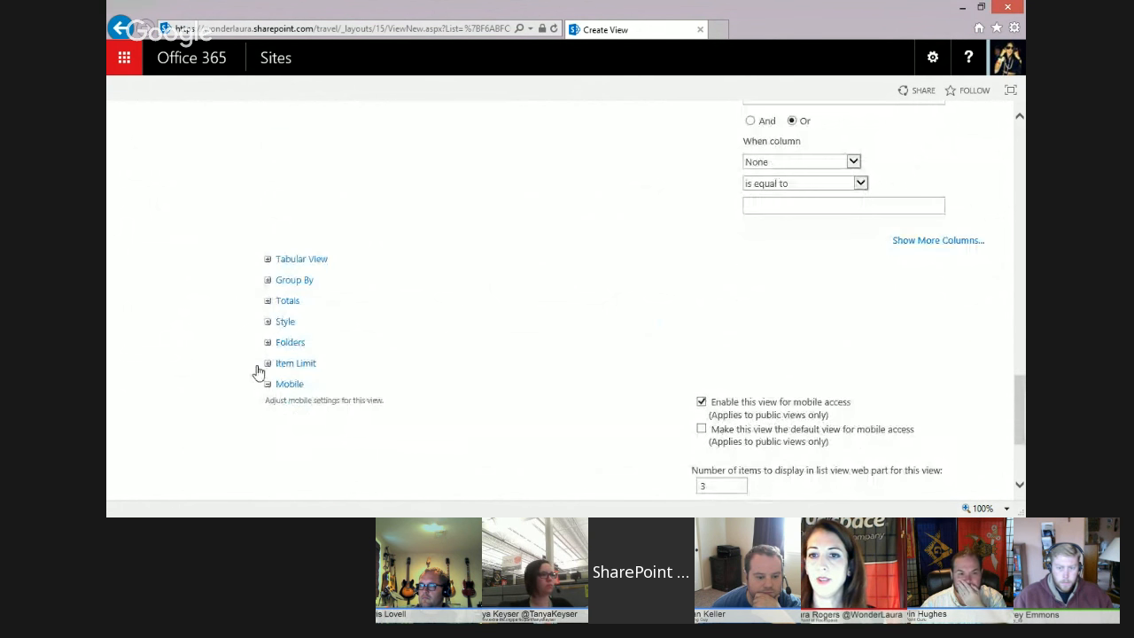
pyautogui.click(271, 322)
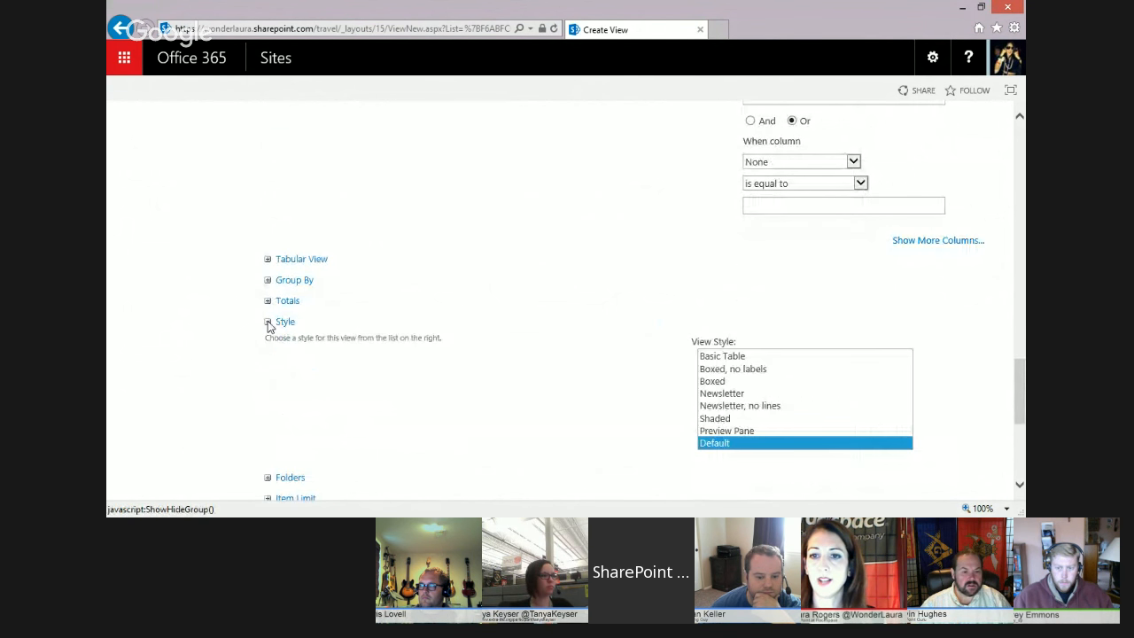
pyautogui.click(734, 355)
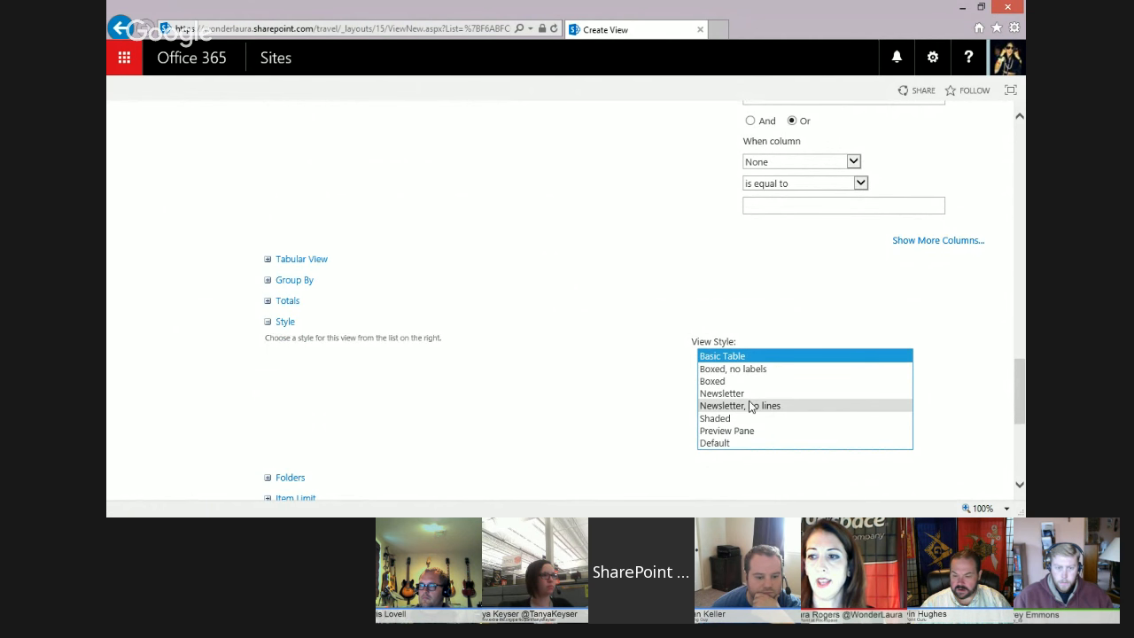
pyautogui.click(736, 394)
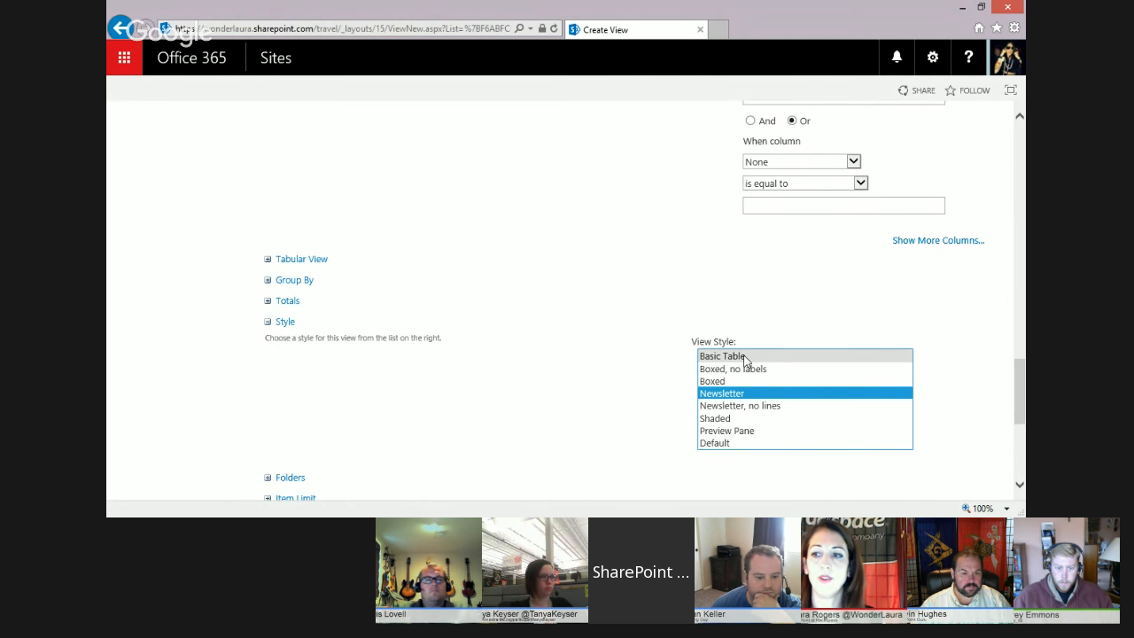
pyautogui.click(745, 357)
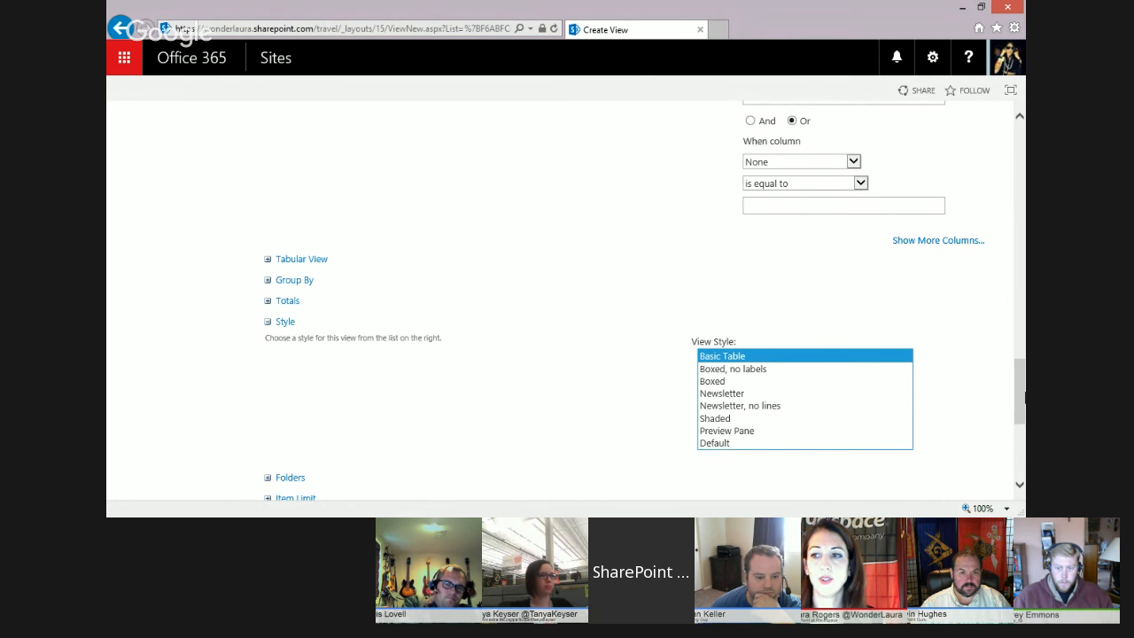
pyautogui.scroll(-4, 1019, 405)
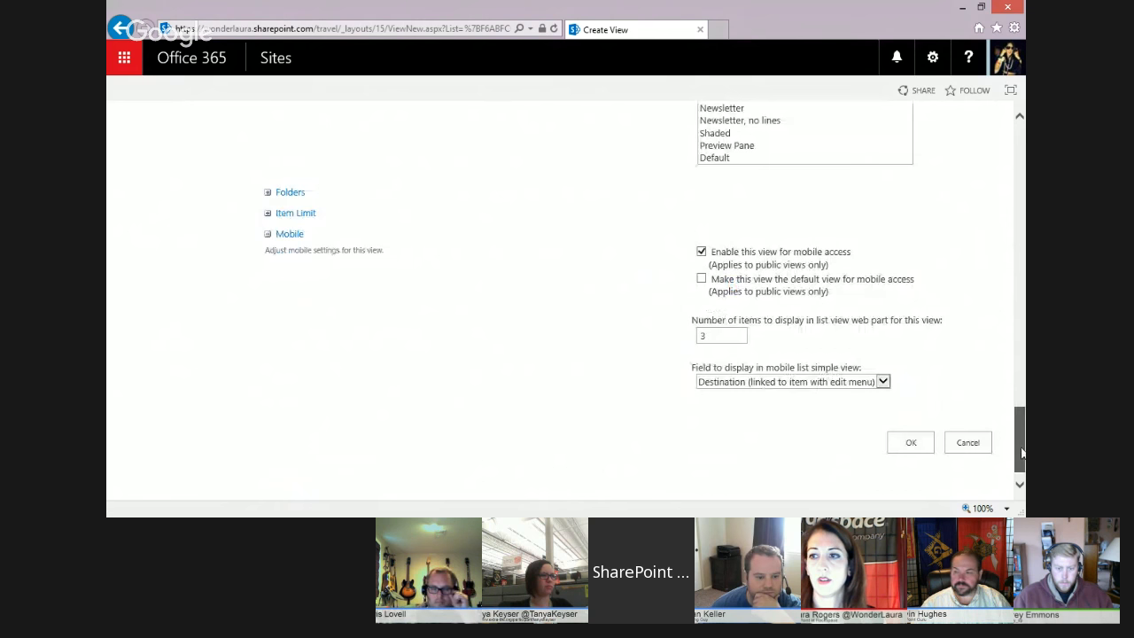
pyautogui.click(909, 420)
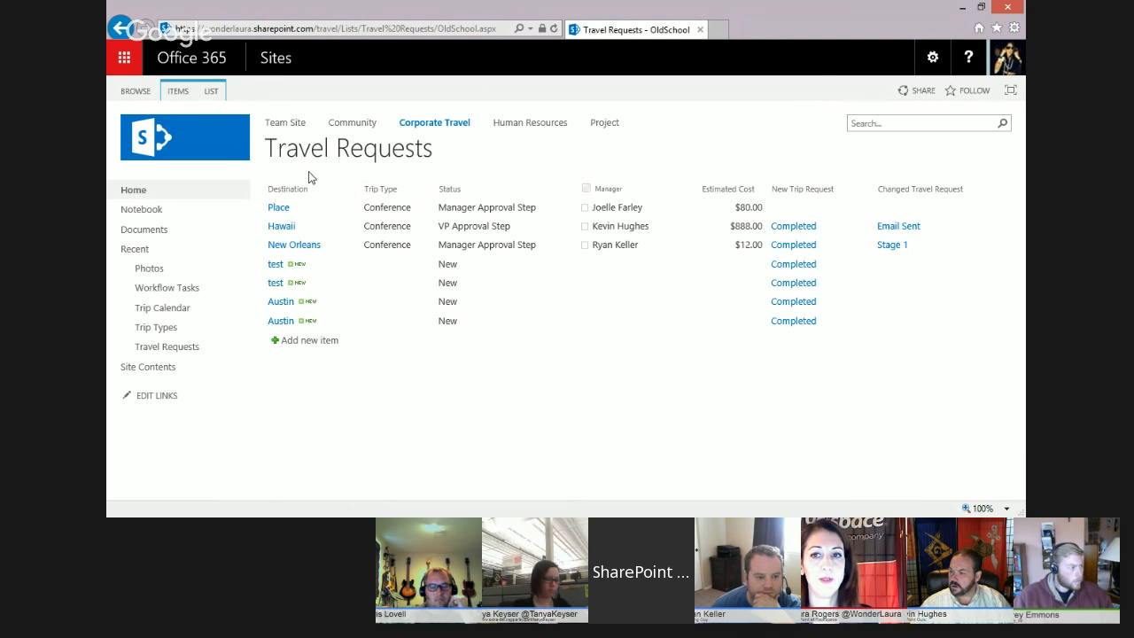
# - Open the Trip Types list
pyautogui.click(157, 327)
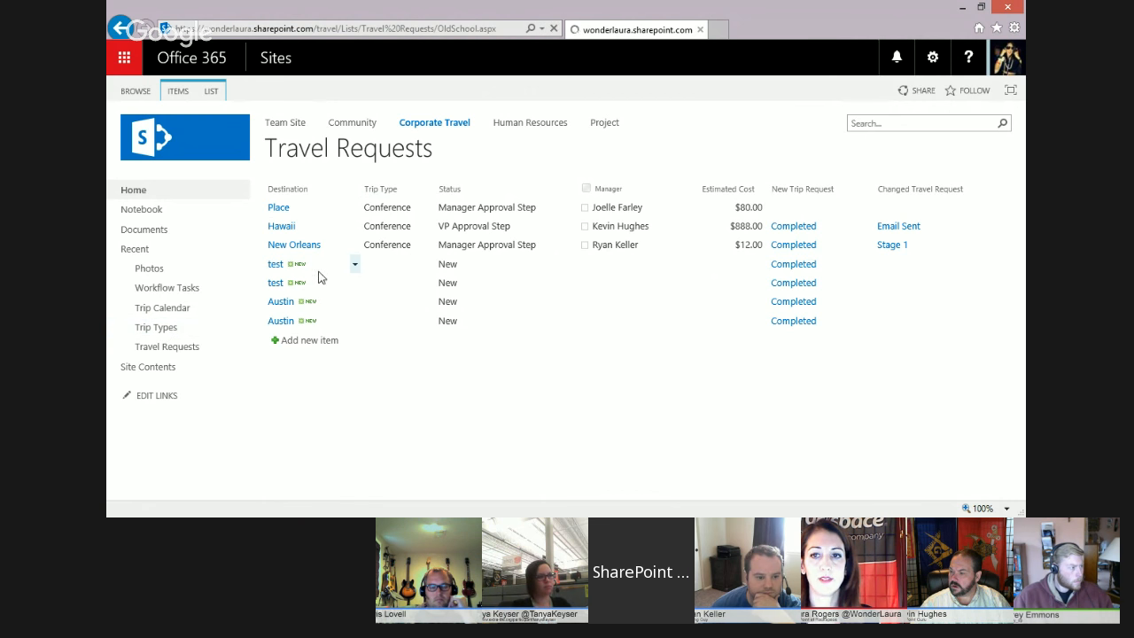
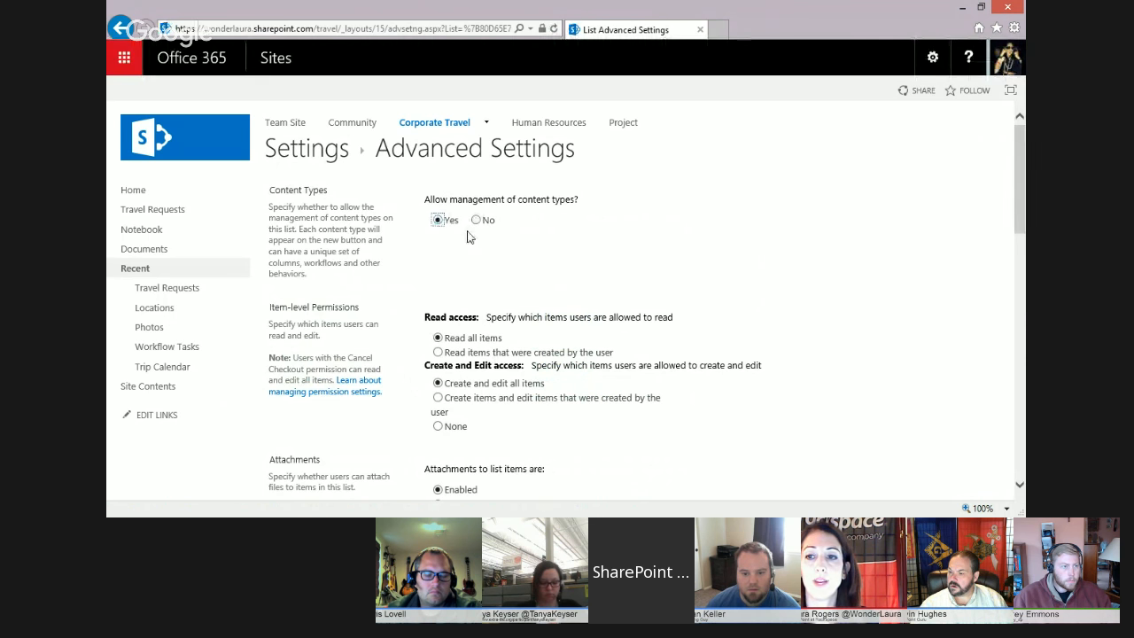
# - Allow management of content types on the Locations list and save the advanced settings
pyautogui.scroll(-10, 568, 301)
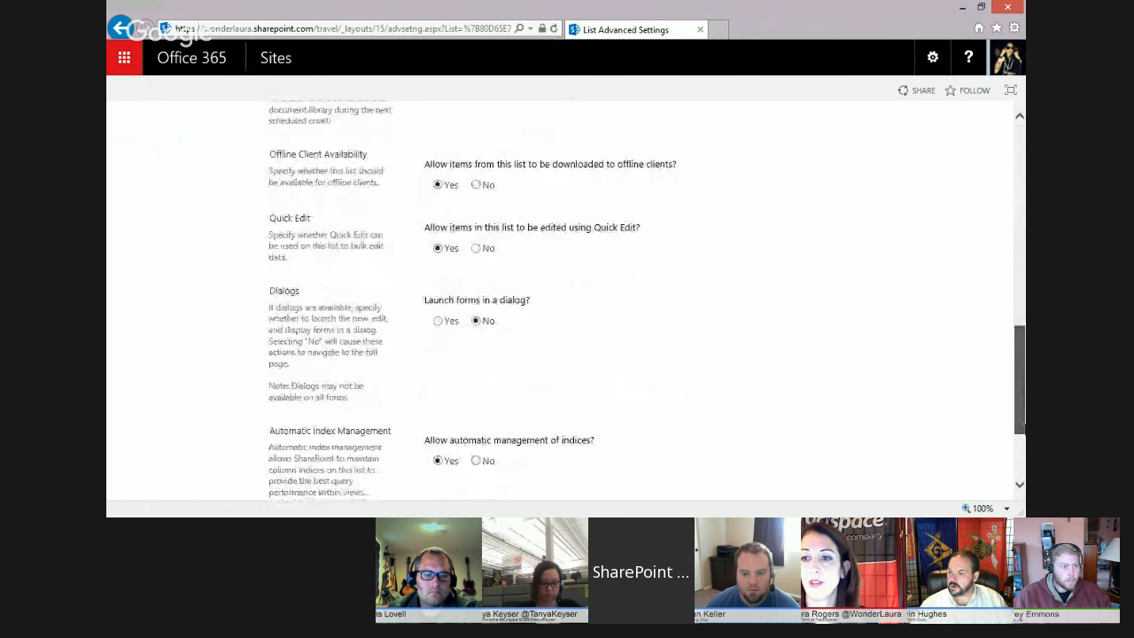
pyautogui.click(597, 433)
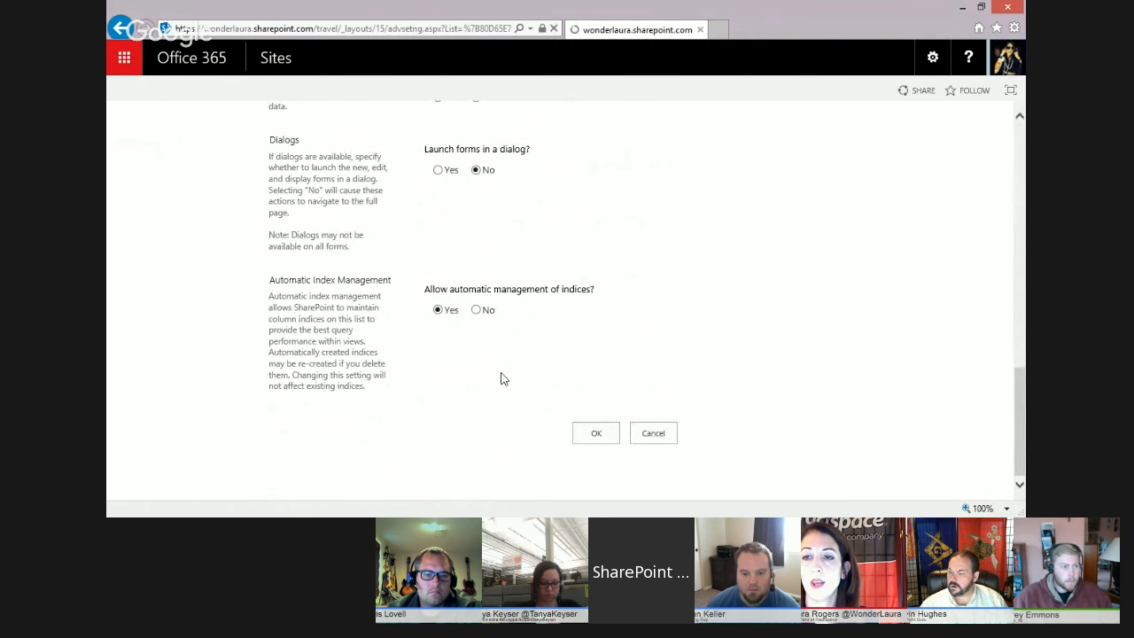
# - Set the Custom Link column to Hidden in the Locations list's Item content type
pyautogui.scroll(-1, 381, 444)
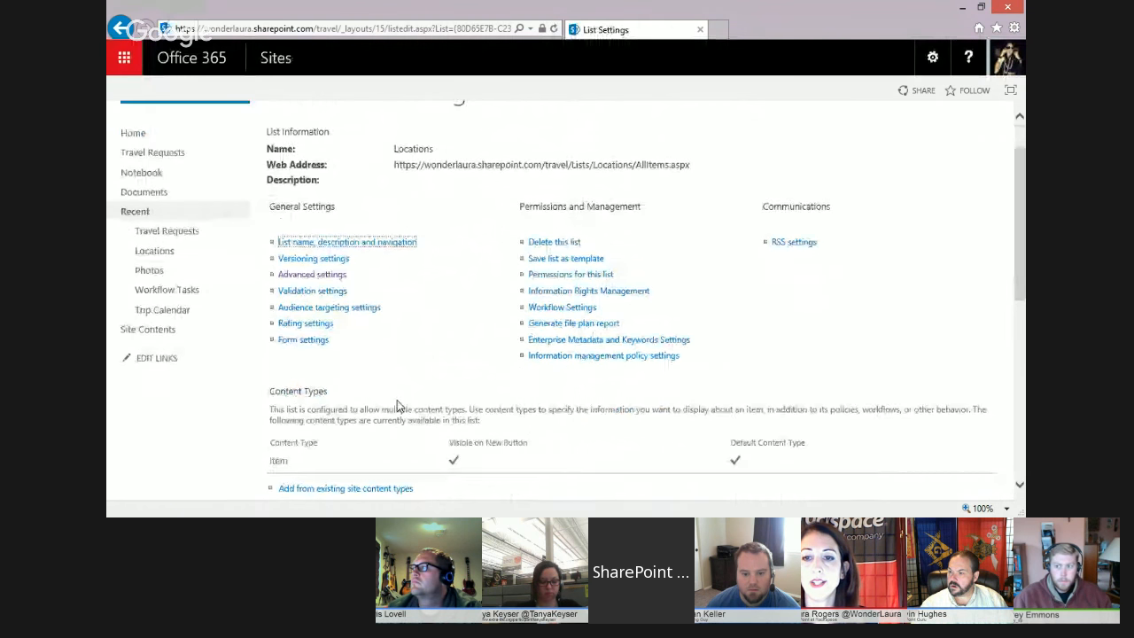
pyautogui.click(278, 460)
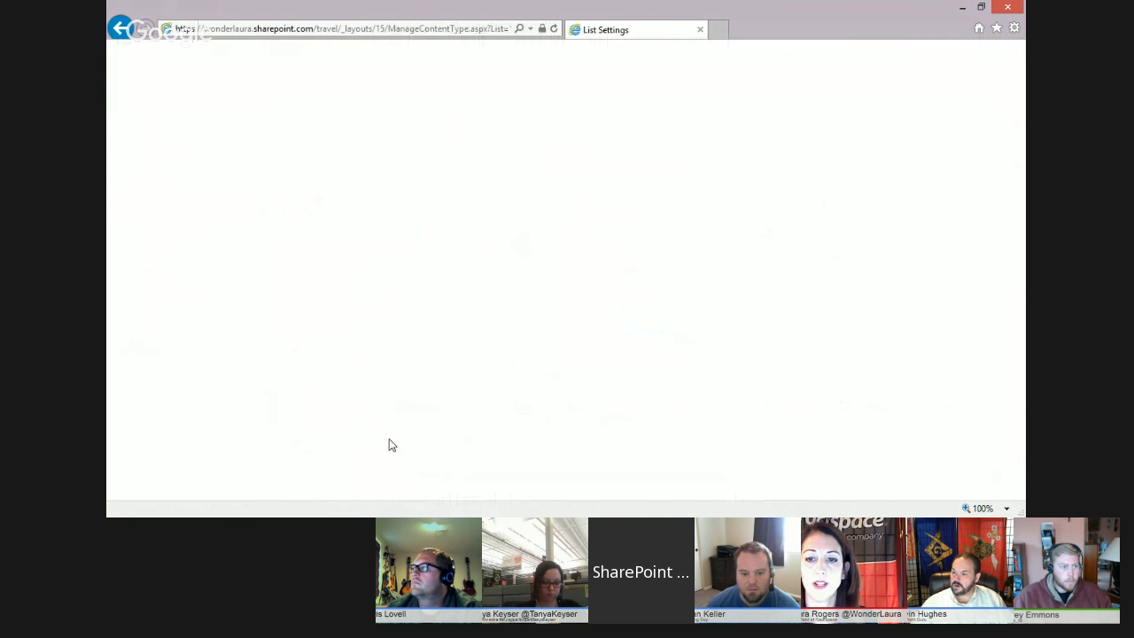
pyautogui.click(309, 461)
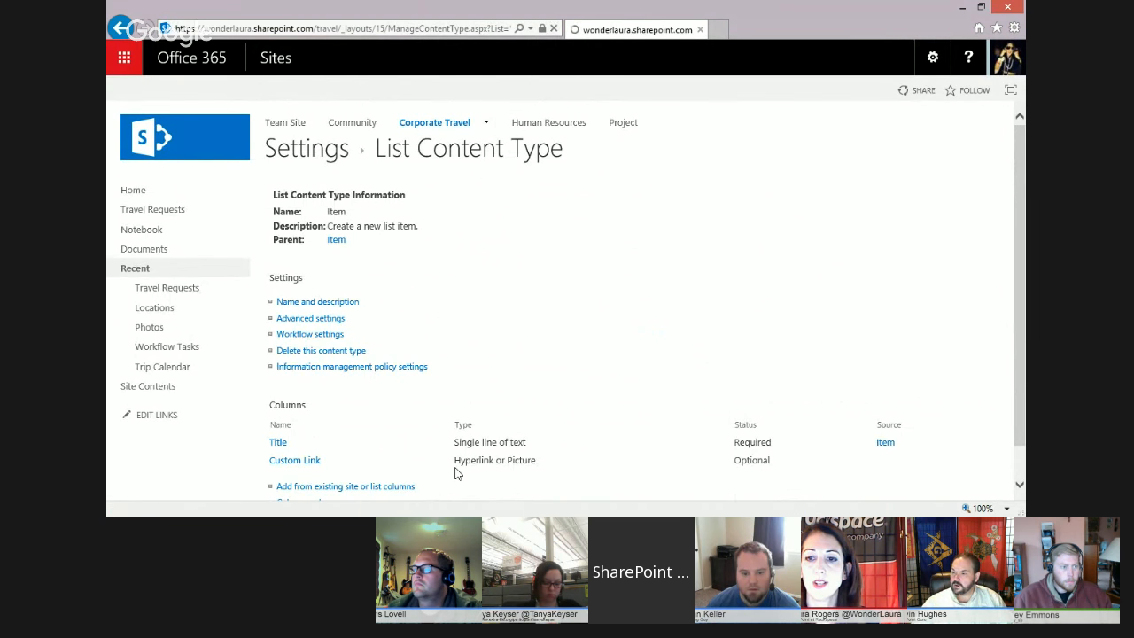
pyautogui.click(538, 362)
pyautogui.click(927, 405)
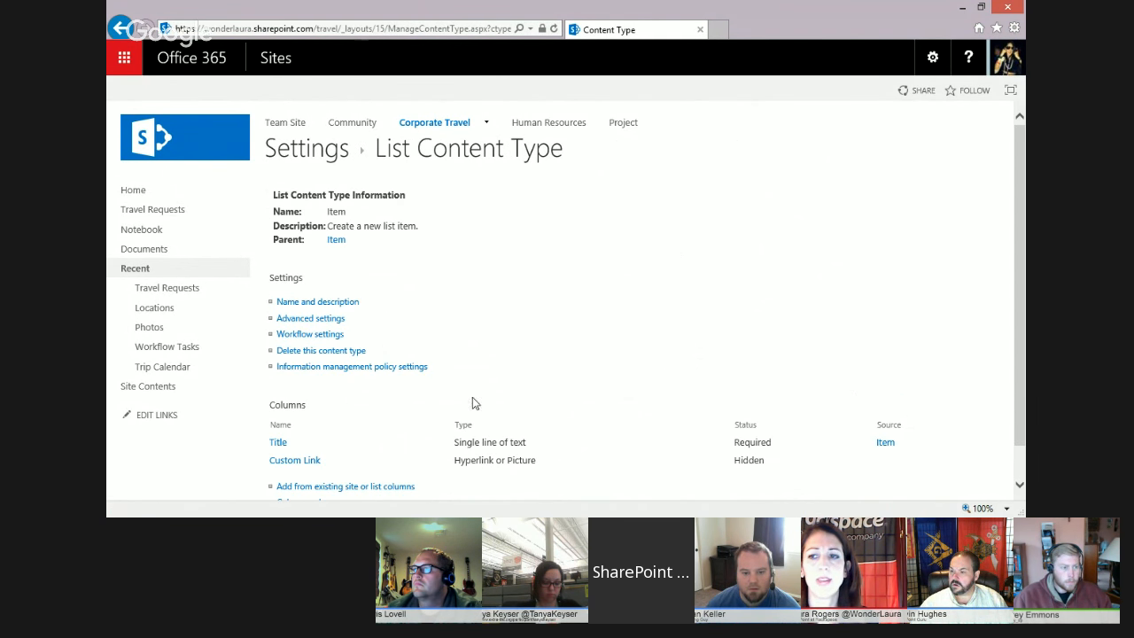
# - Return to the Locations list and open a new item form to check its fields
pyautogui.click(320, 153)
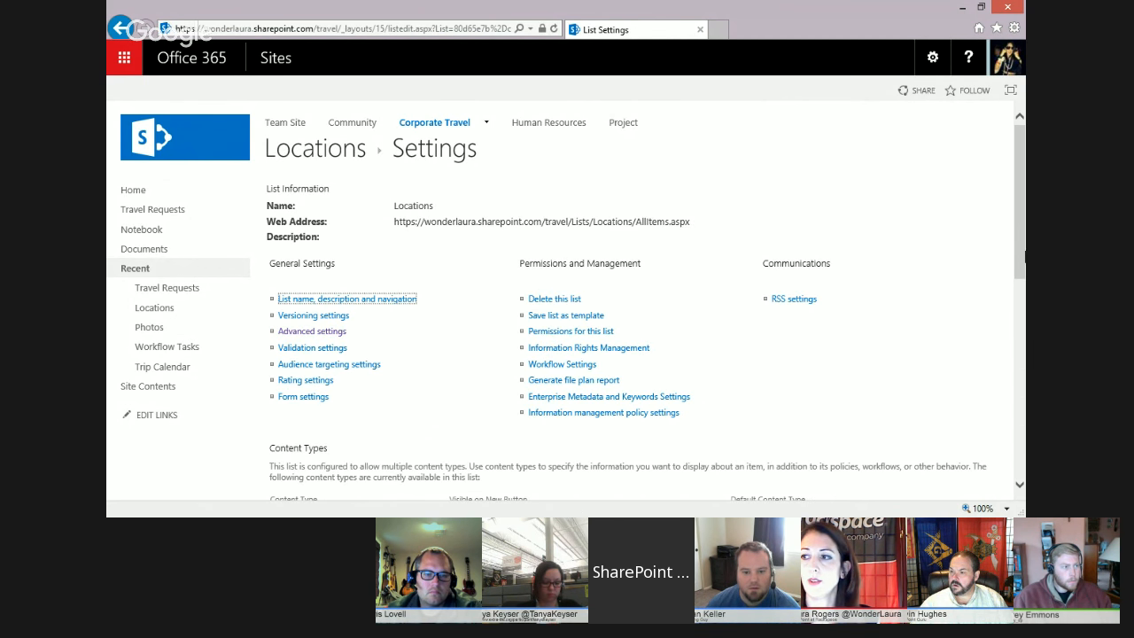
pyautogui.click(314, 151)
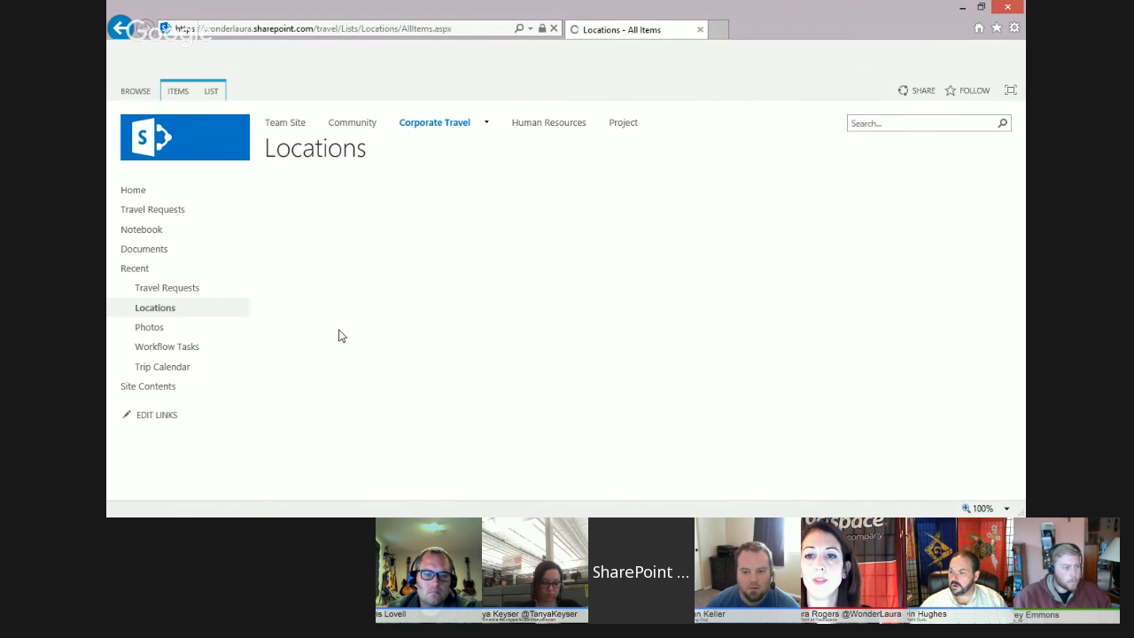
pyautogui.click(310, 191)
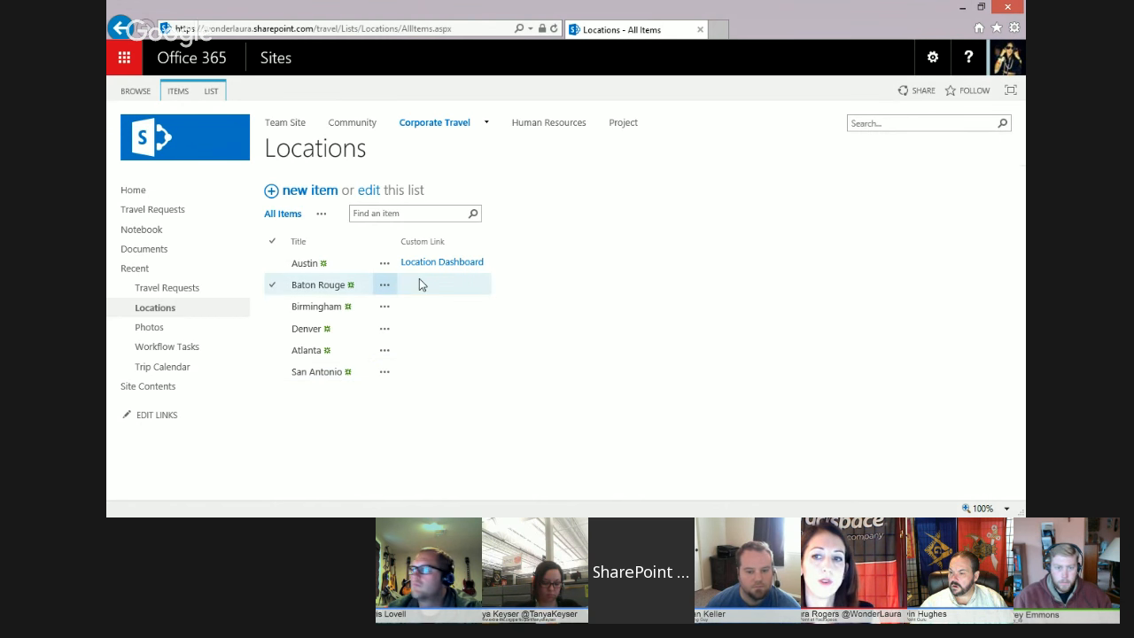
pyautogui.click(428, 290)
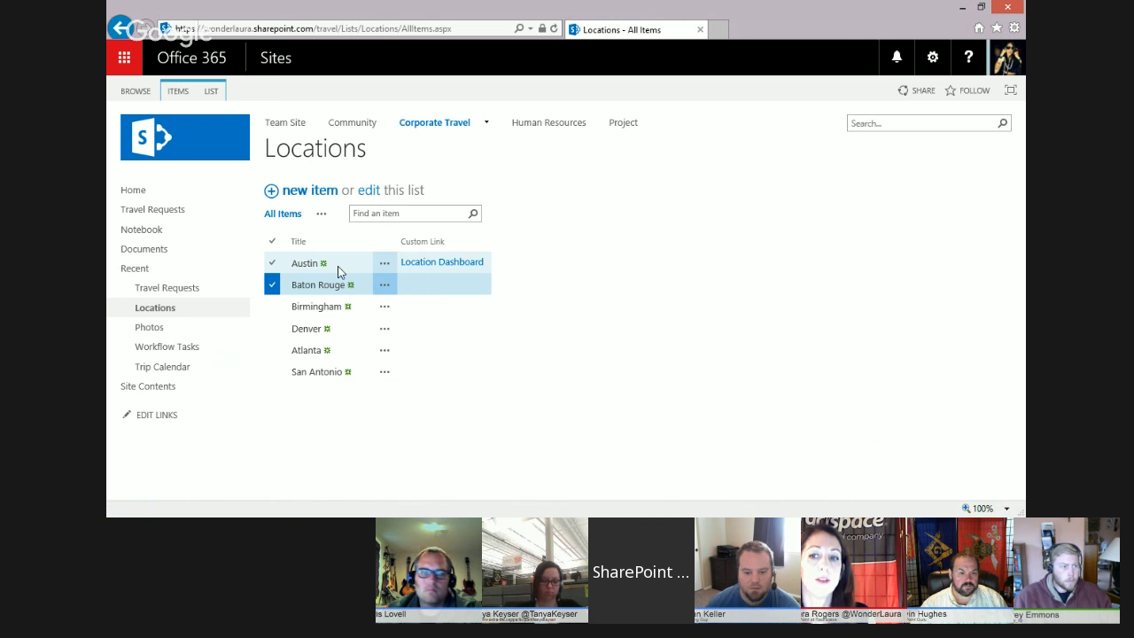
pyautogui.click(432, 288)
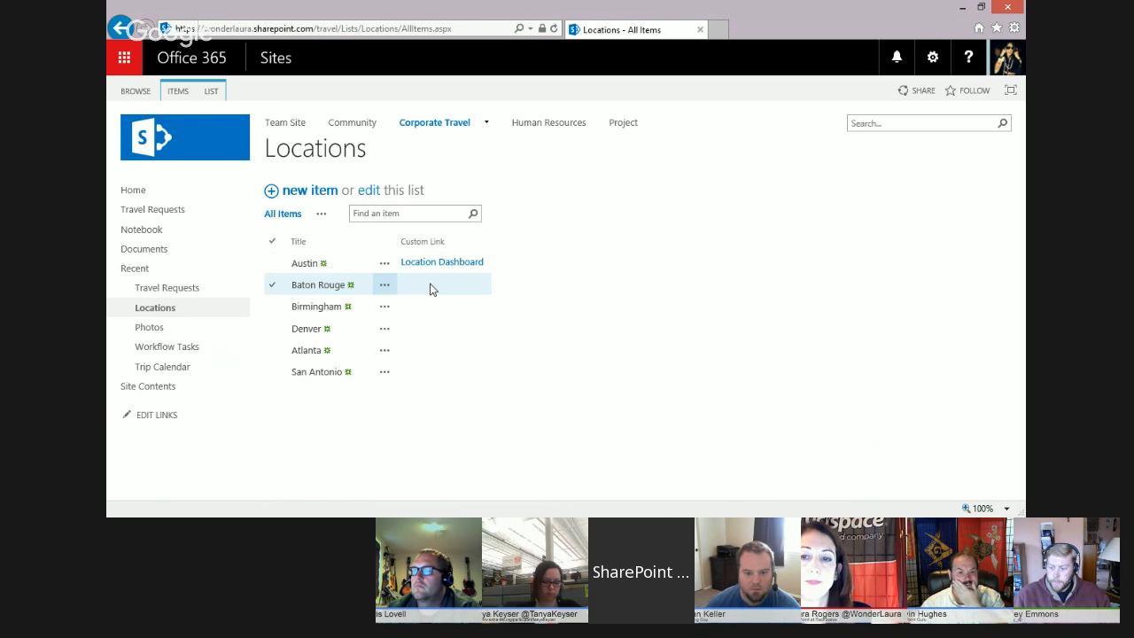
pyautogui.click(405, 287)
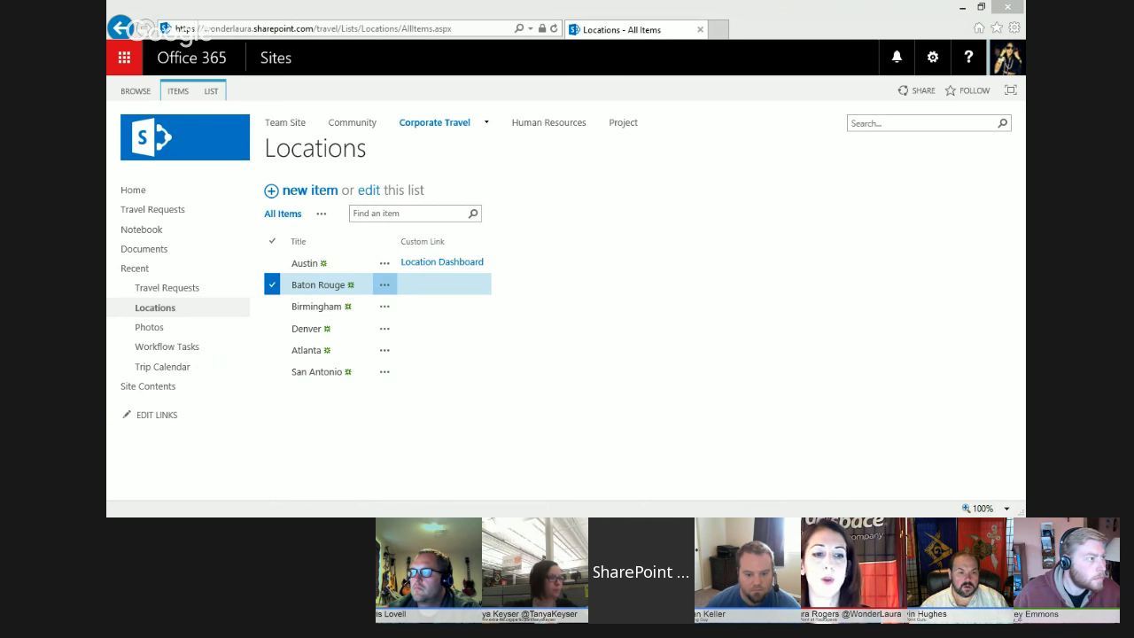
# - Switch to SharePoint Designer and close the OldSchool.aspx page
pyautogui.hotkey('alt', 'Tab')
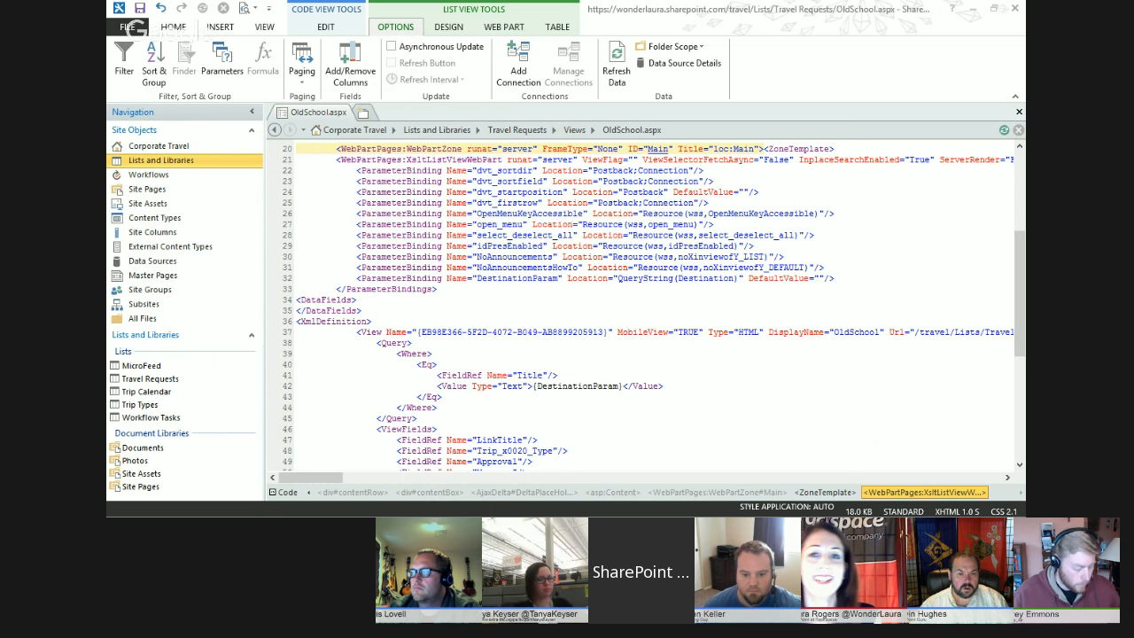
pyautogui.click(1018, 113)
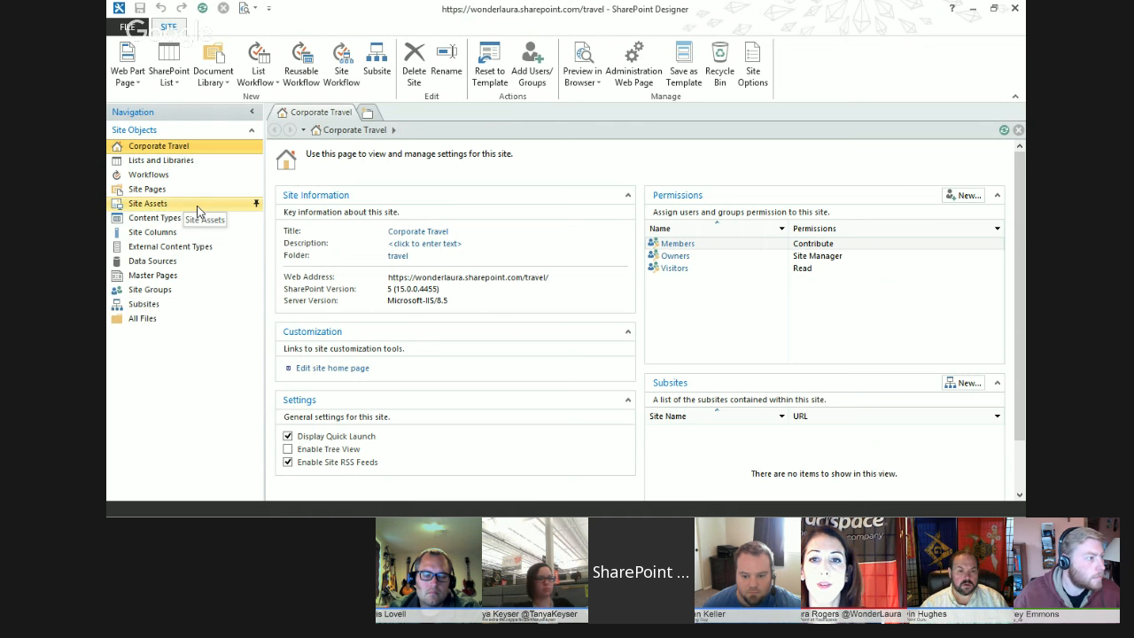
pyautogui.click(678, 244)
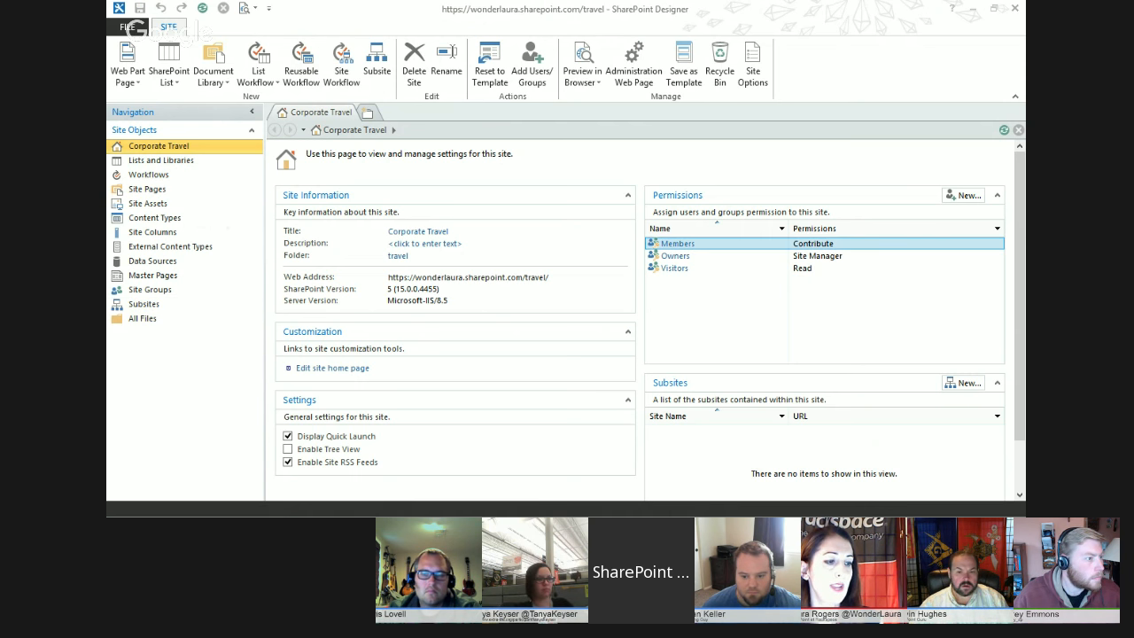
# - Switch back to the browser and open Custom Form Page from the Site Pages library
pyautogui.hotkey('alt', 'Tab')
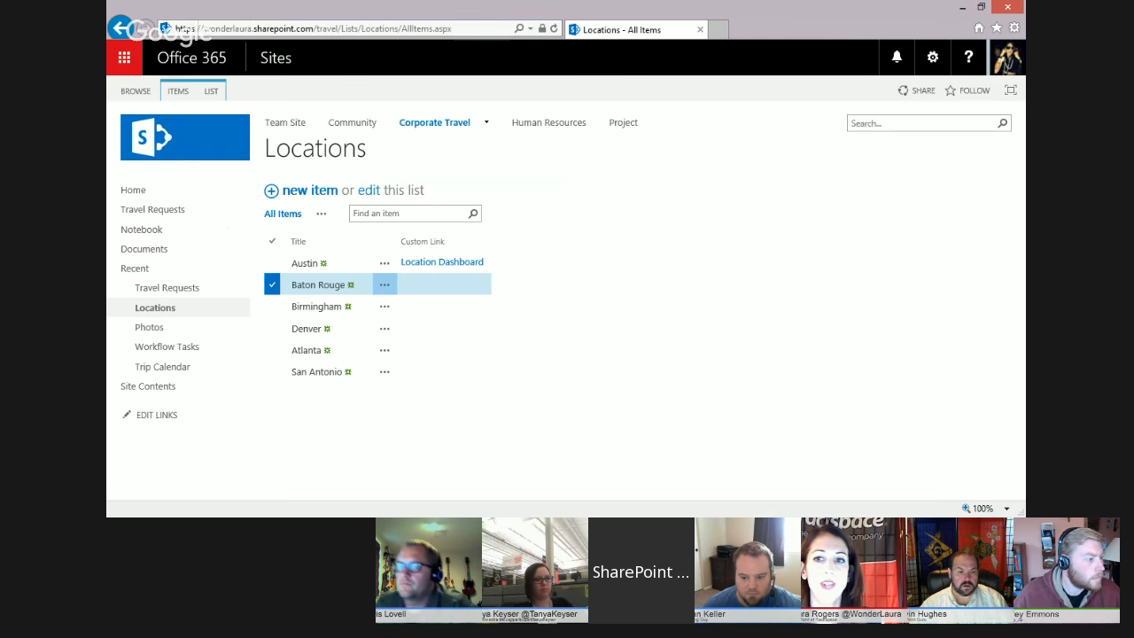
pyautogui.click(148, 386)
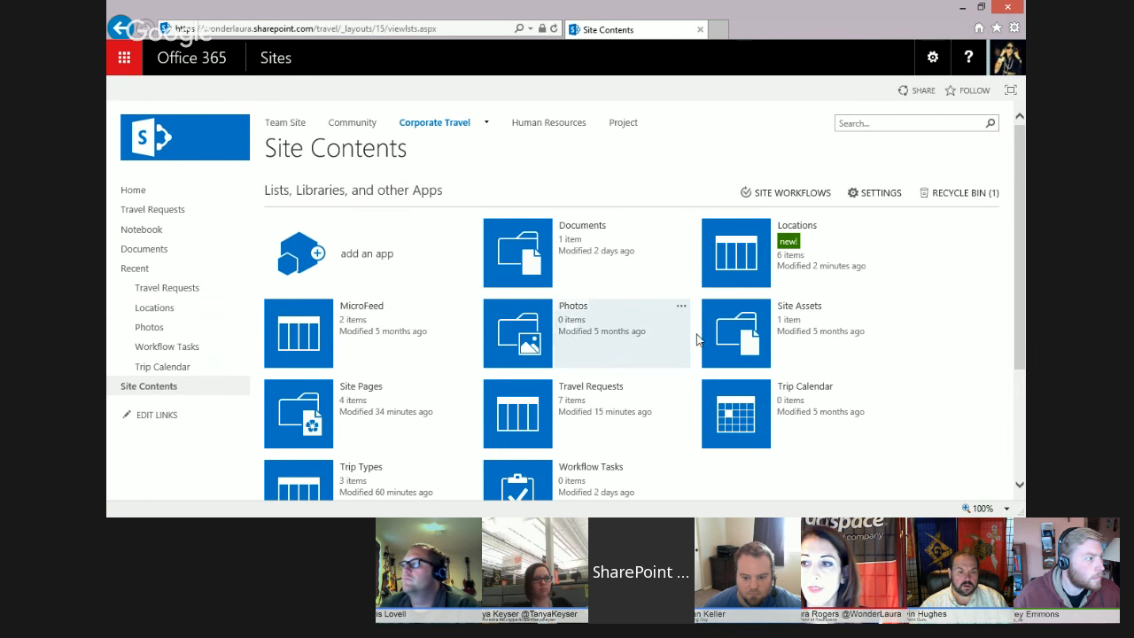
pyautogui.click(312, 409)
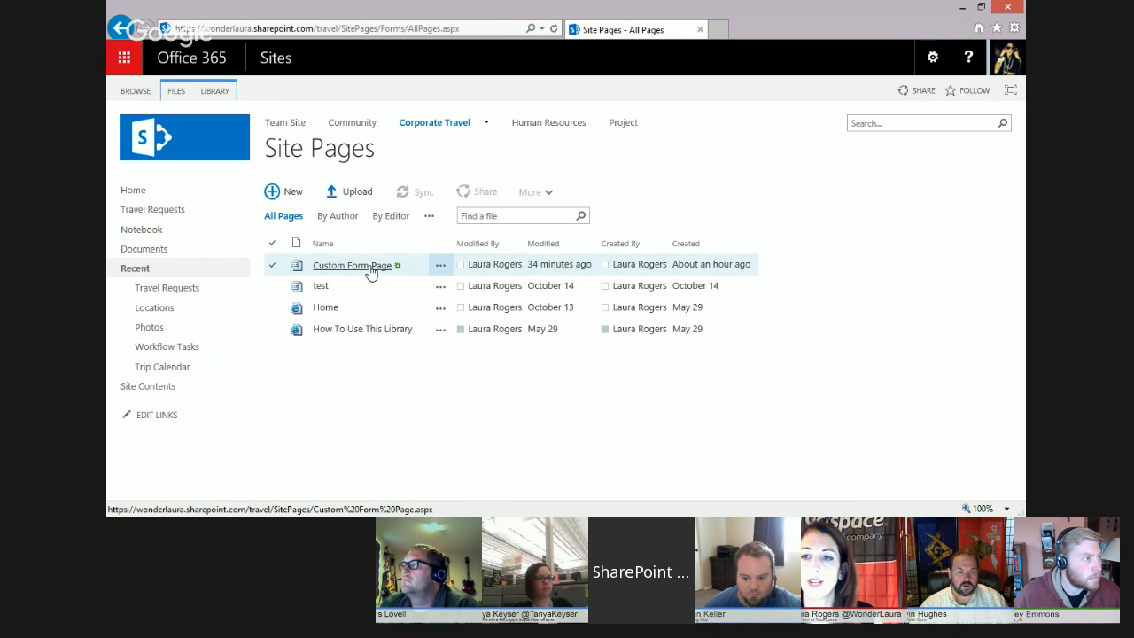
pyautogui.click(370, 268)
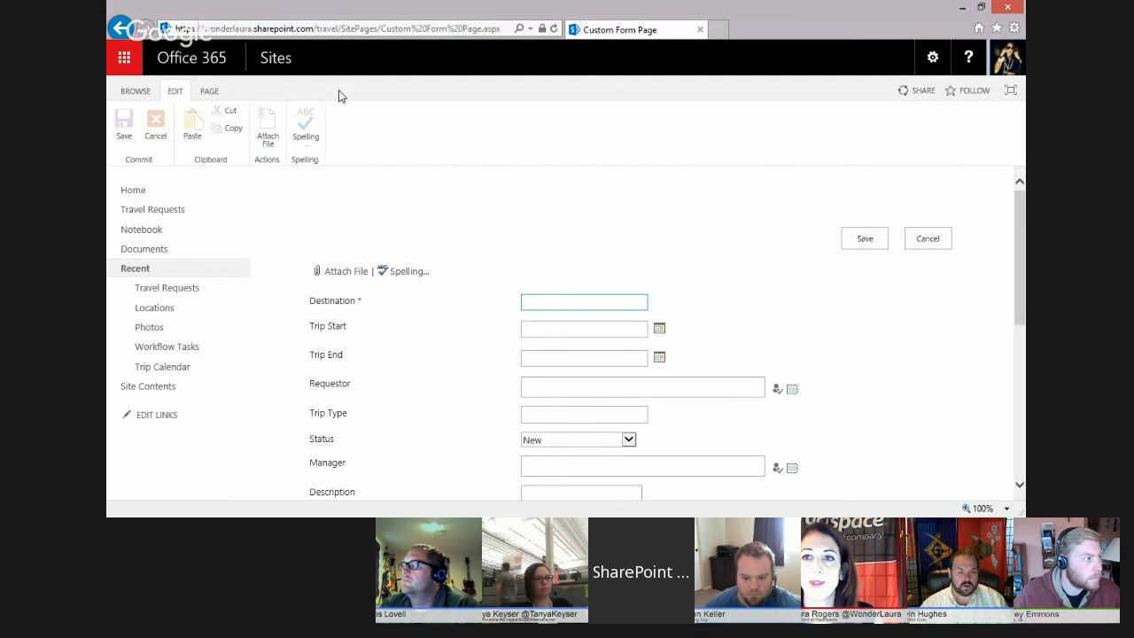
# - Load Custom Form Page with ?tripparam=conference added to its address, check the Trip Type field, and cancel the form
pyautogui.click(354, 29)
pyautogui.click(504, 29)
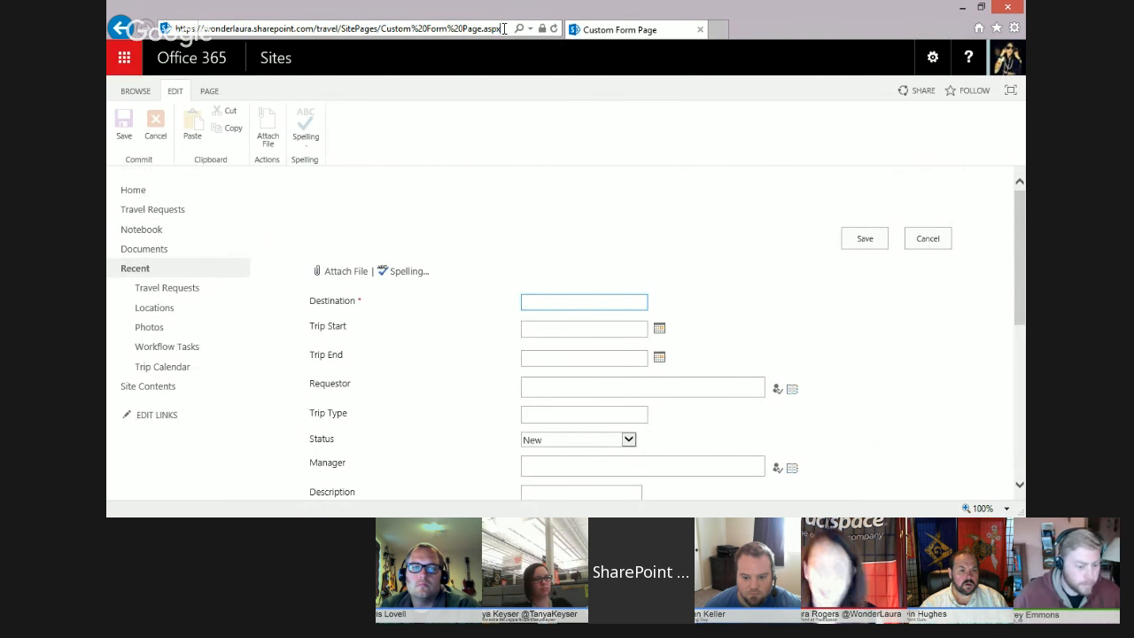
pyautogui.write('?')
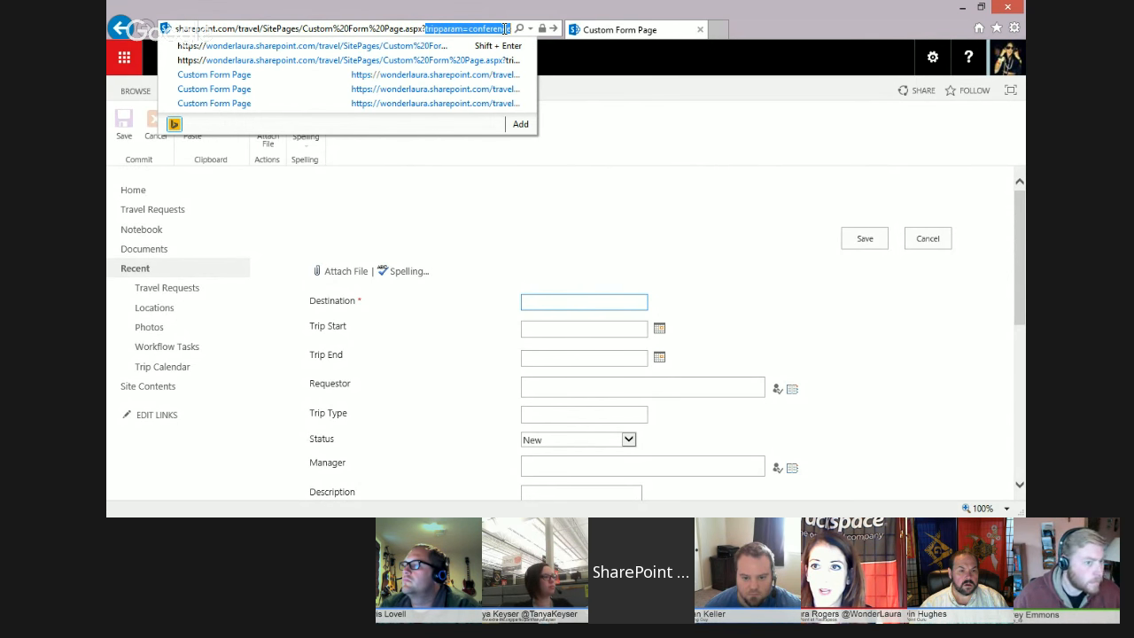
pyautogui.press('Return')
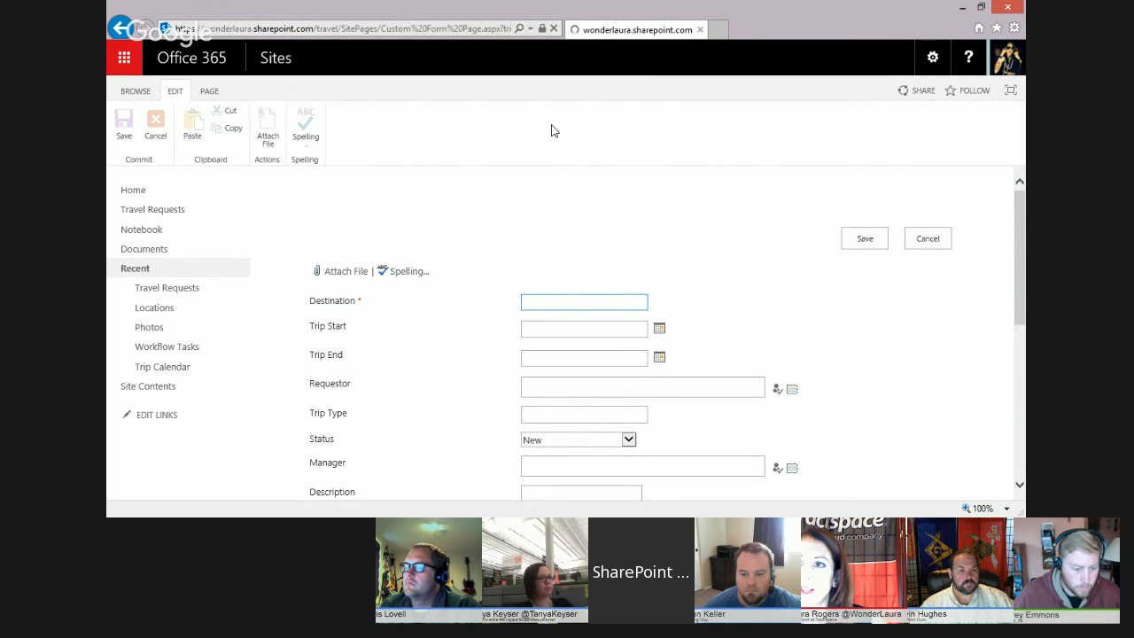
pyautogui.click(483, 29)
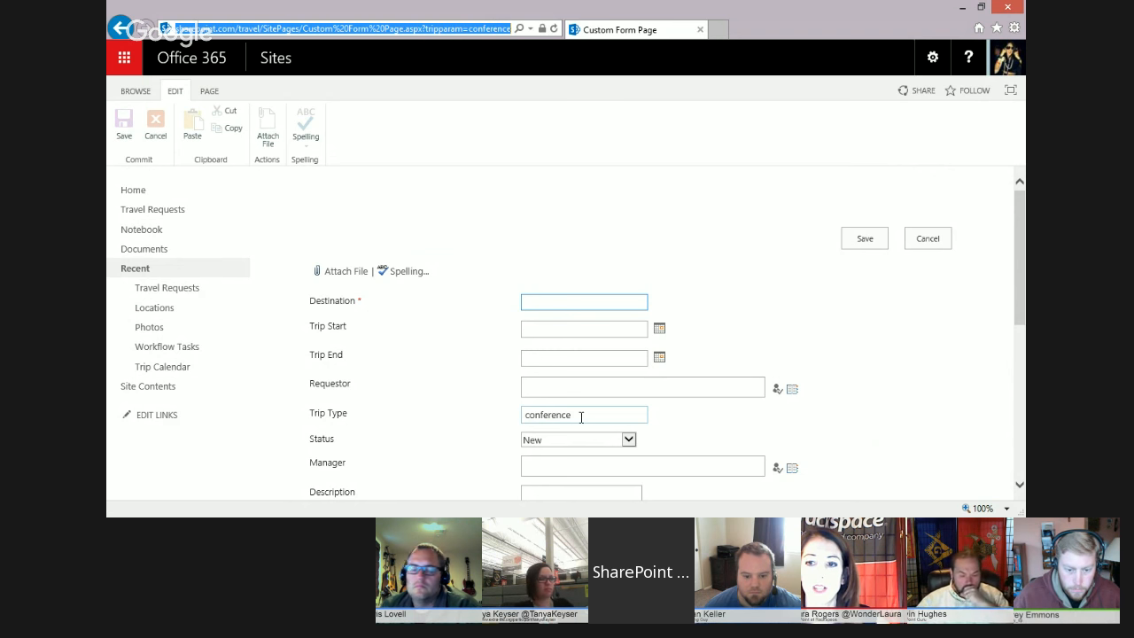
pyautogui.moveTo(1025, 296)
pyautogui.mouseDown()
pyautogui.moveTo(1017, 365)
pyautogui.moveTo(1015, 309)
pyautogui.mouseUp()
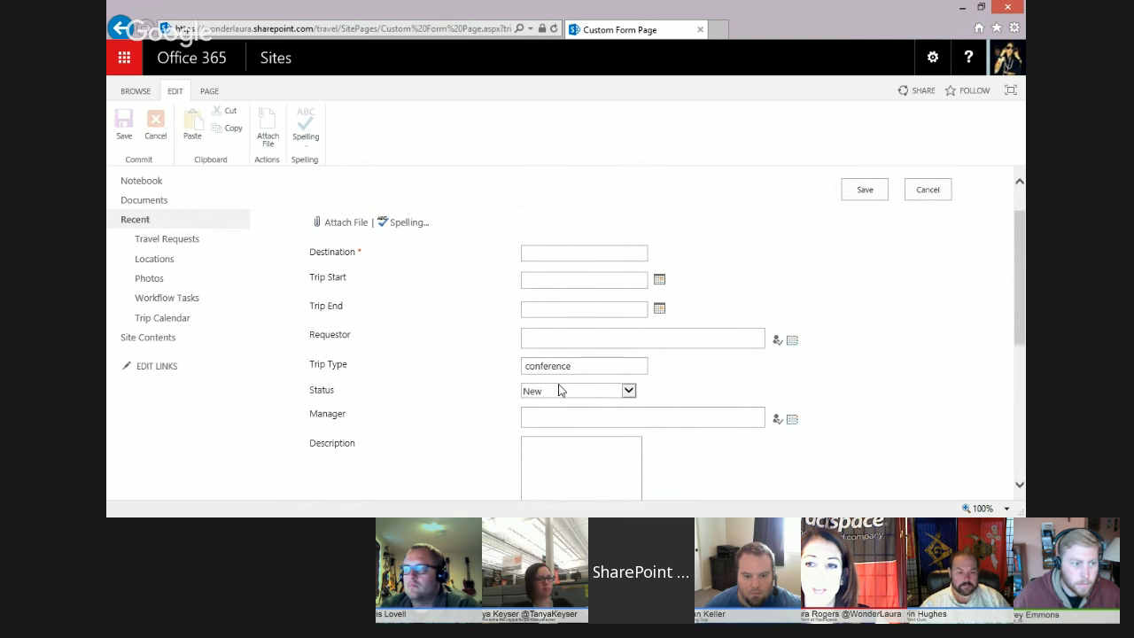
pyautogui.click(927, 191)
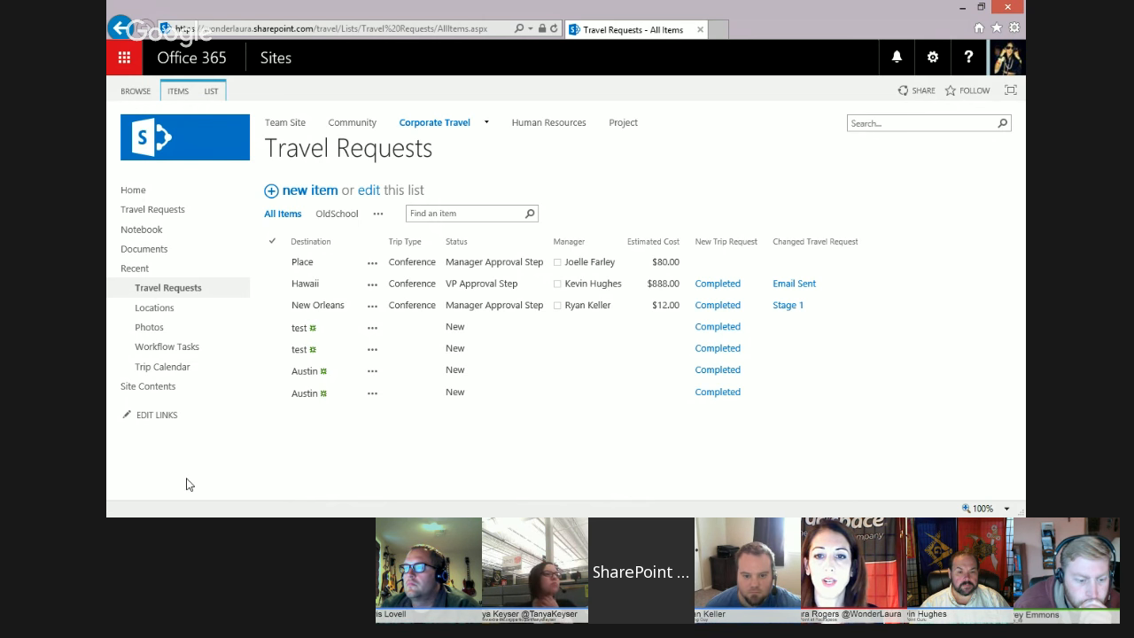
# - Open the Site Pages library from the site contents and start a new Web Part Page
pyautogui.click(150, 388)
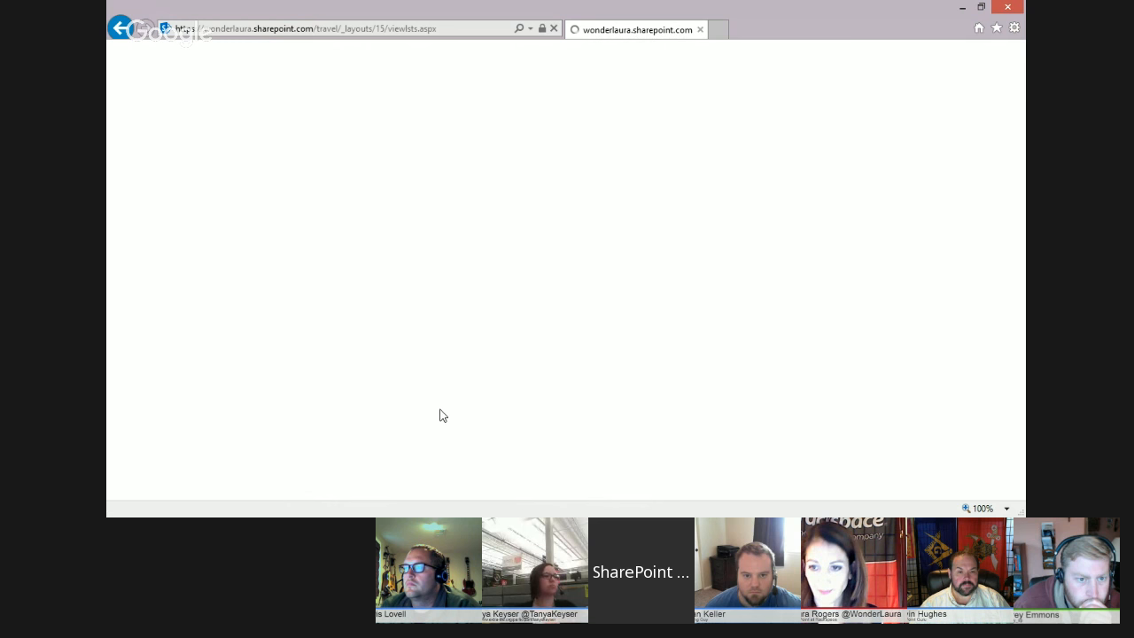
pyautogui.click(297, 399)
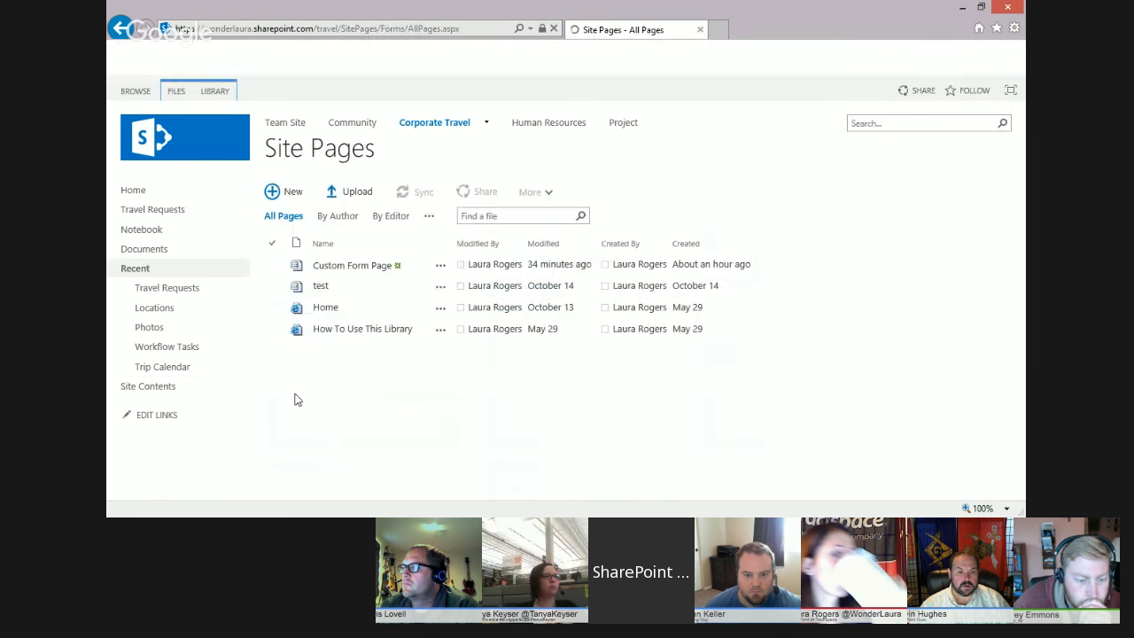
pyautogui.click(177, 92)
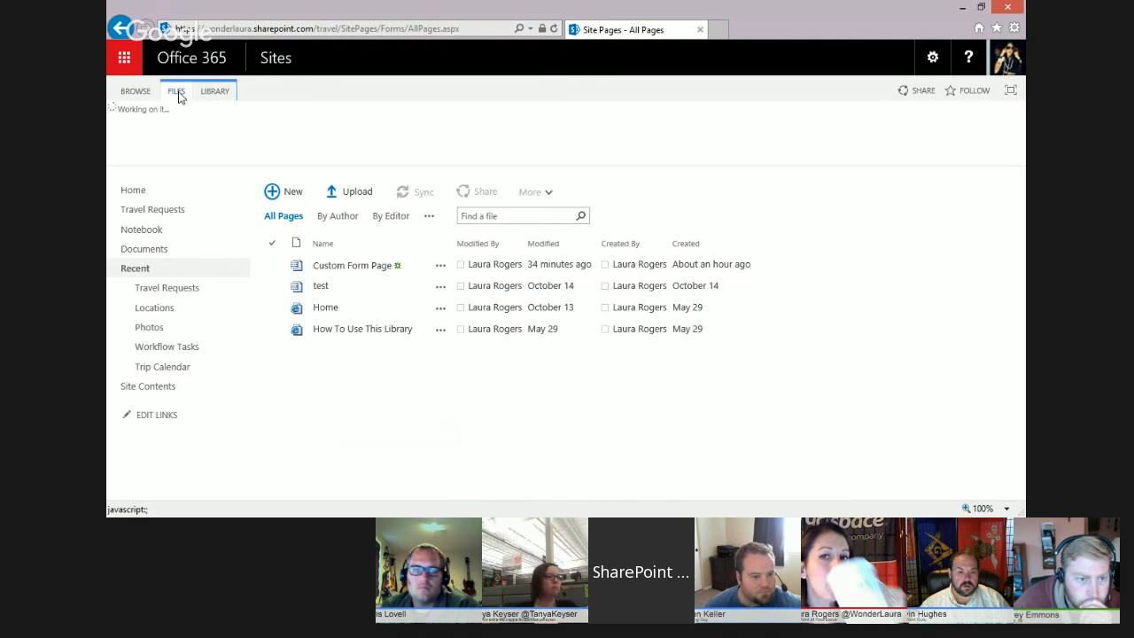
pyautogui.click(139, 144)
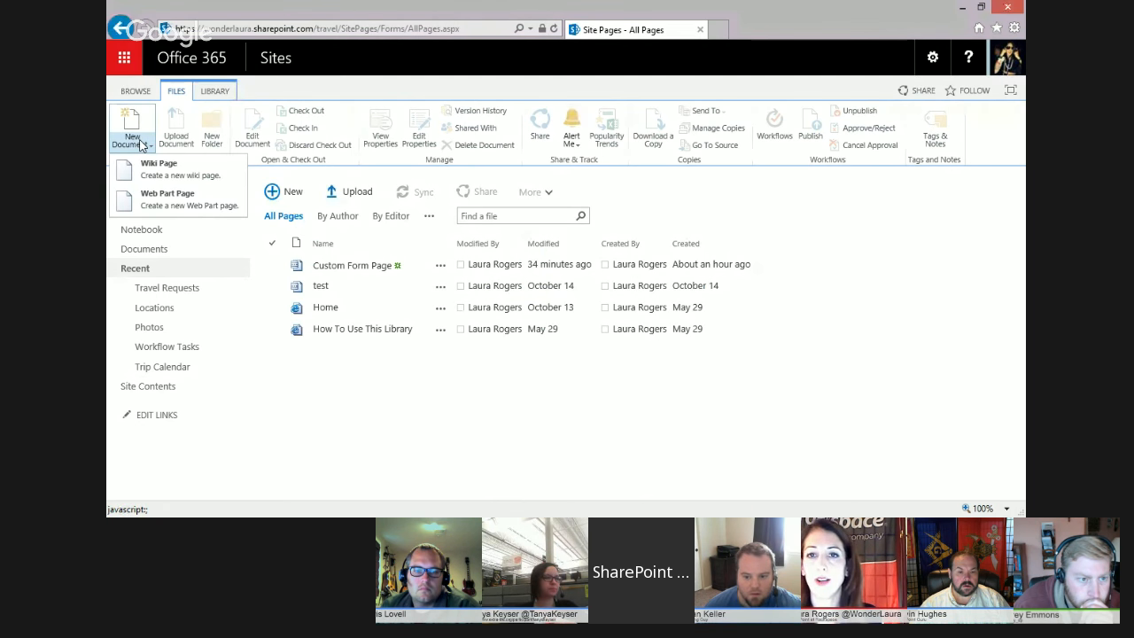
pyautogui.click(159, 200)
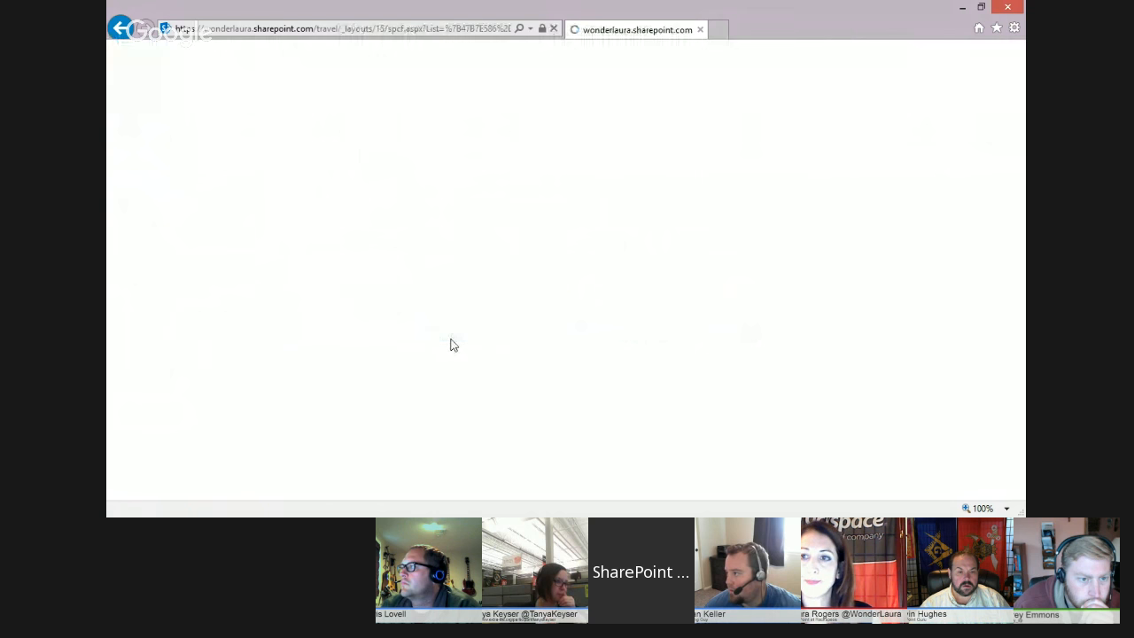
# - Name the new web part page Custom Form 2 and create it in the Site Pages library
pyautogui.write('Cus')
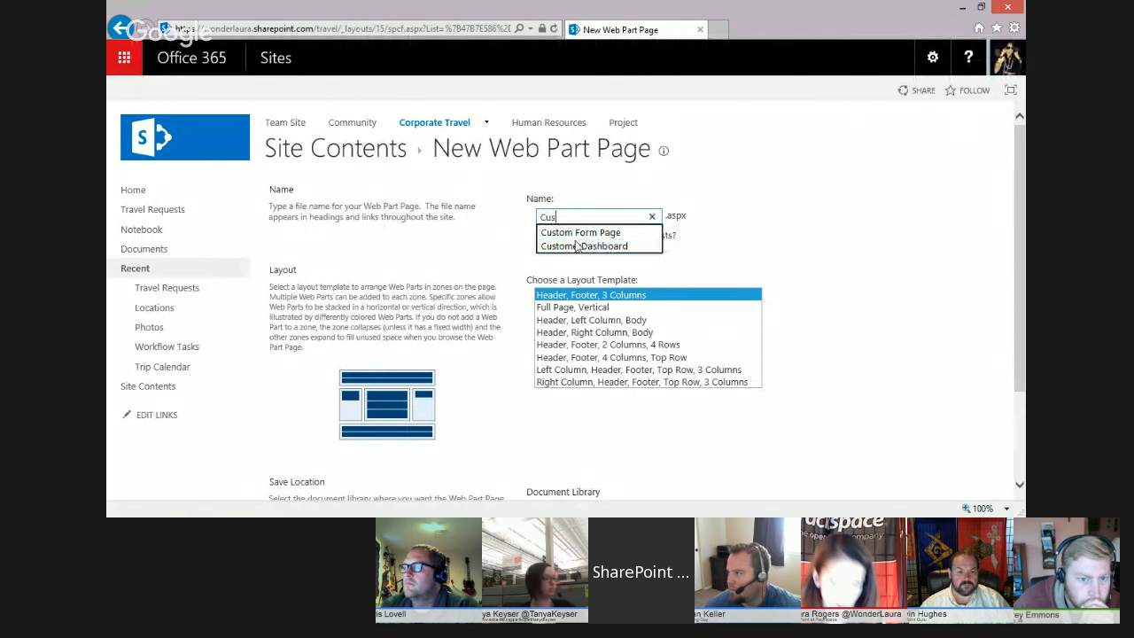
pyautogui.write('tom Form')
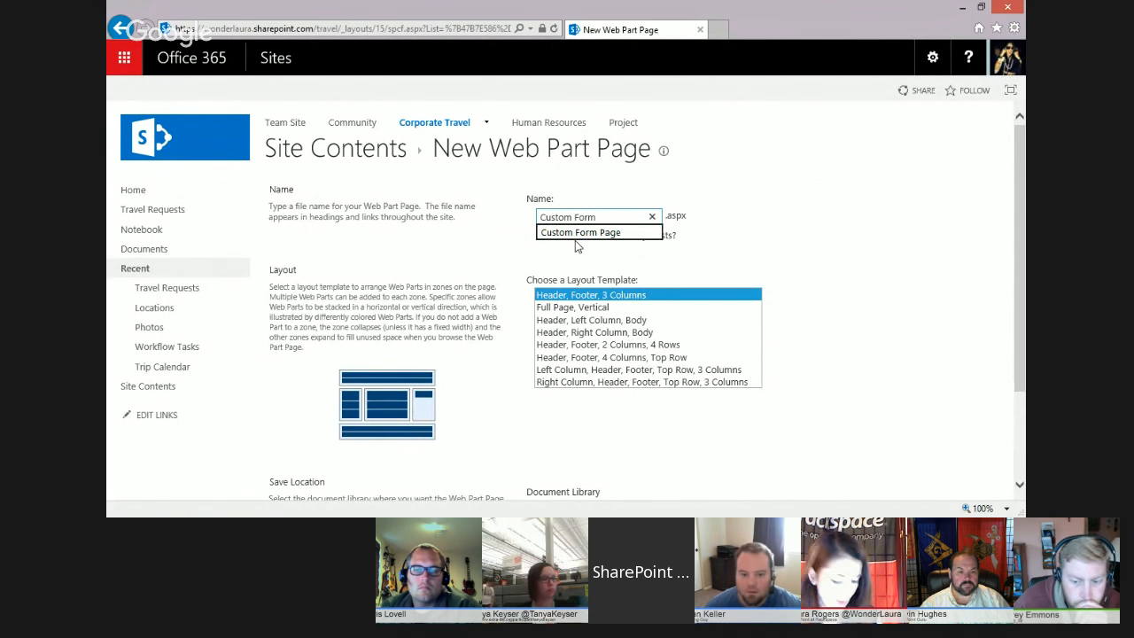
pyautogui.write('2')
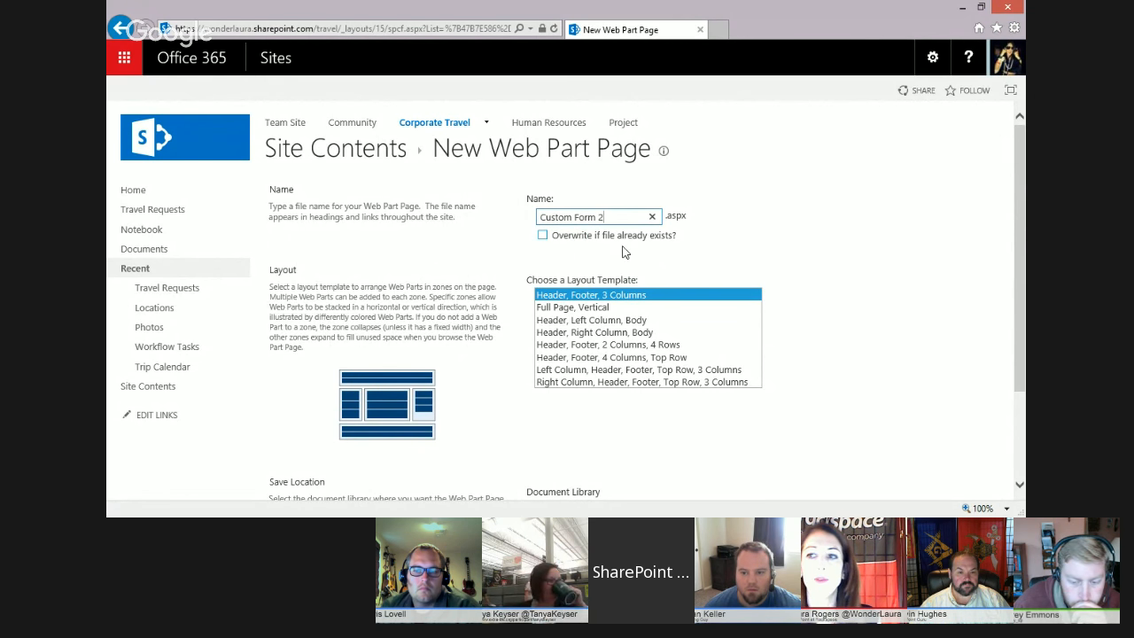
pyautogui.scroll(-2, 623, 251)
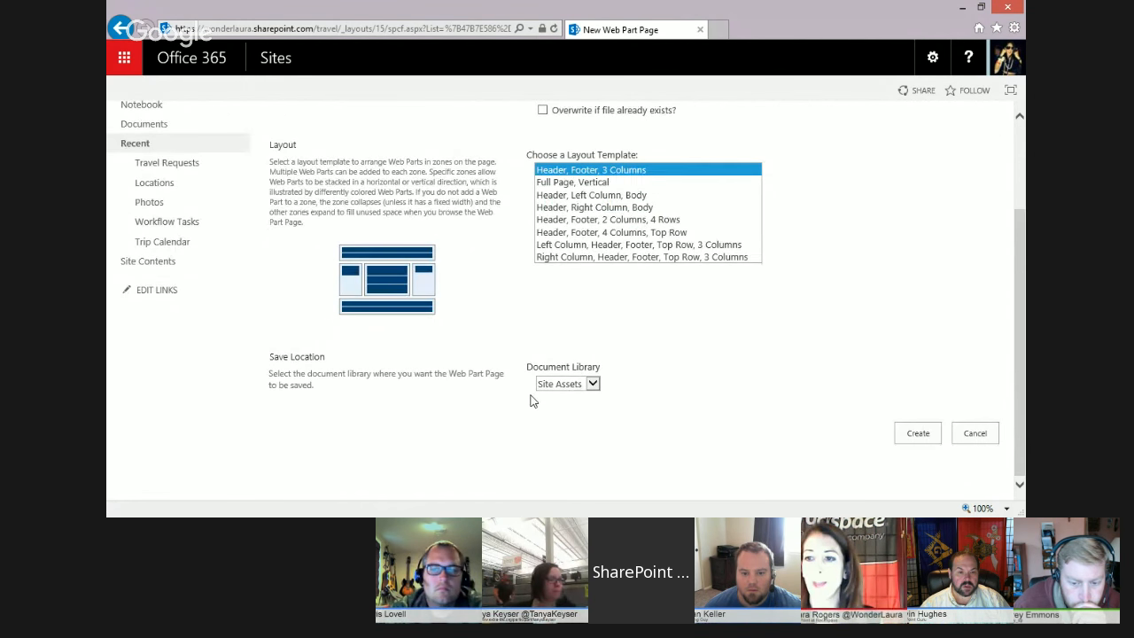
pyautogui.scroll(-1, 567, 408)
pyautogui.click(567, 384)
pyautogui.click(568, 407)
pyautogui.click(913, 436)
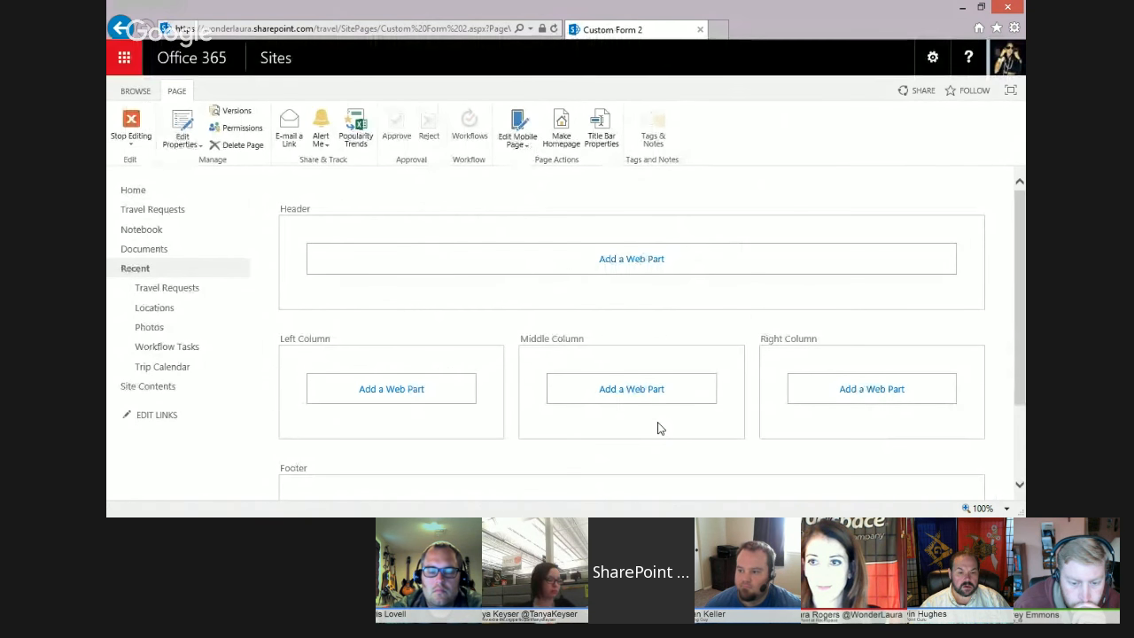
# - Stop editing the web part page, switch to SharePoint Designer, and open Custom Form 2.aspx from Site Pages in the code editor
pyautogui.click(131, 127)
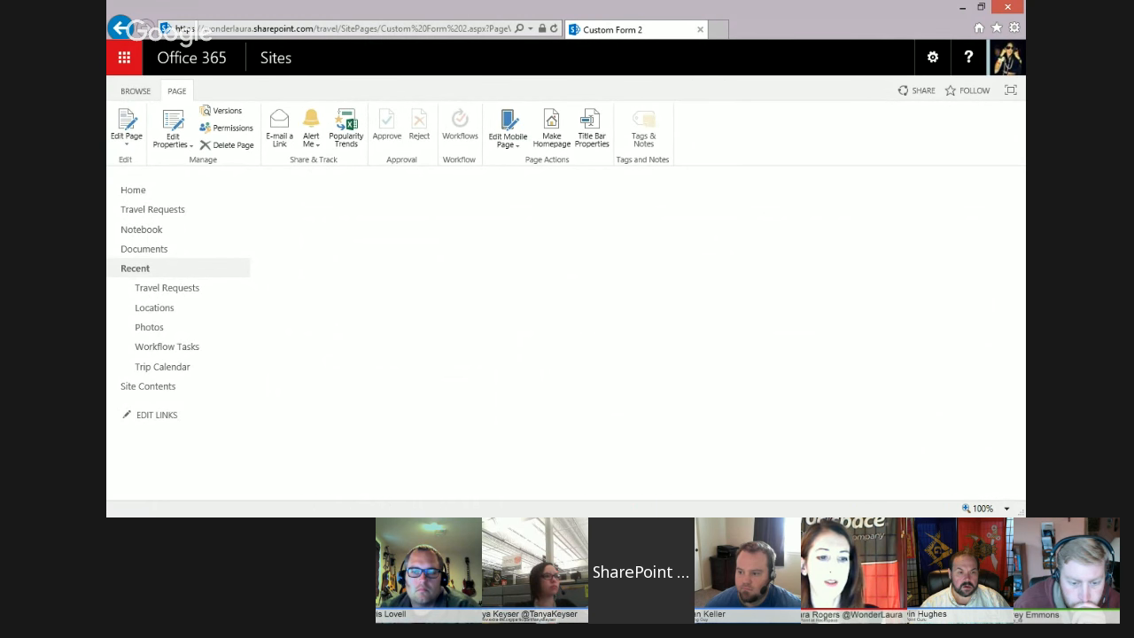
pyautogui.hotkey('alt', 'Tab')
pyautogui.click(181, 190)
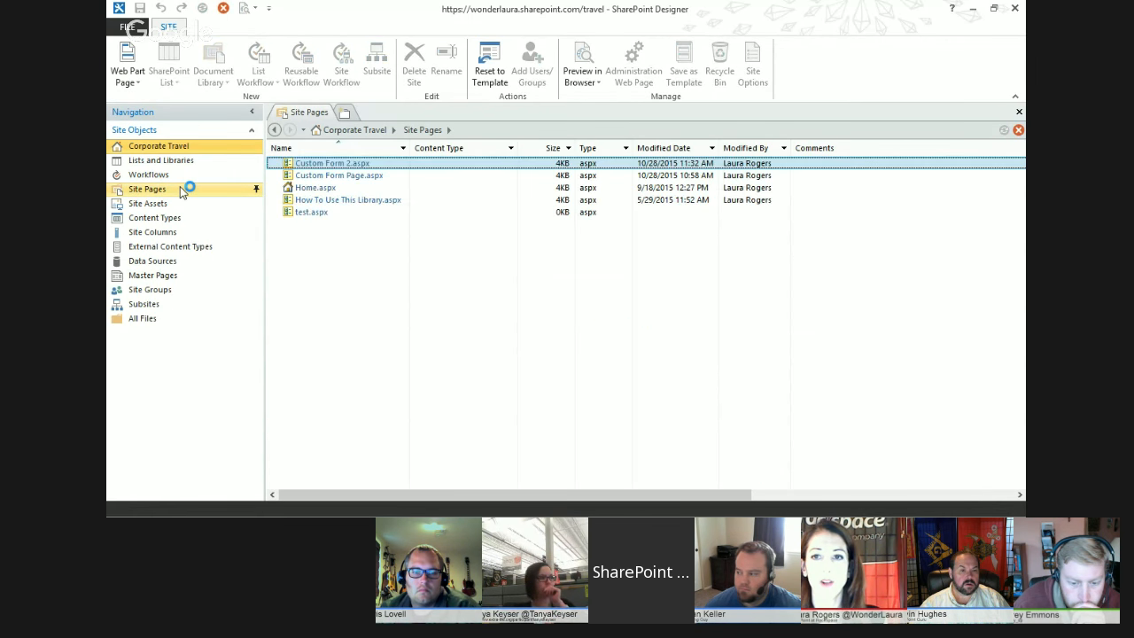
pyautogui.click(316, 164)
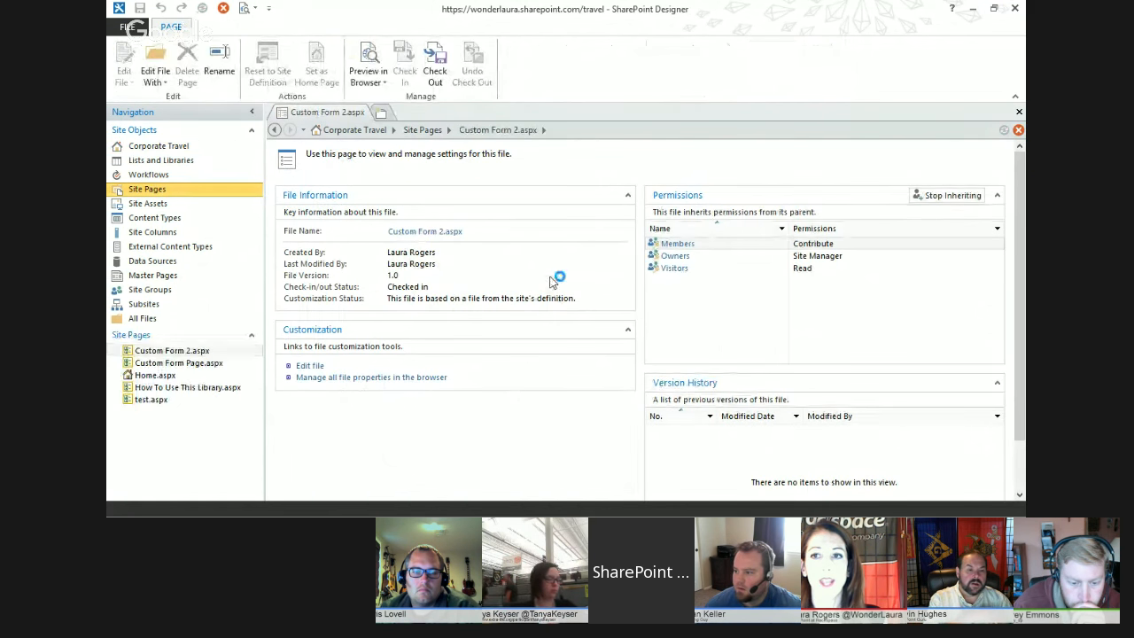
pyautogui.click(310, 366)
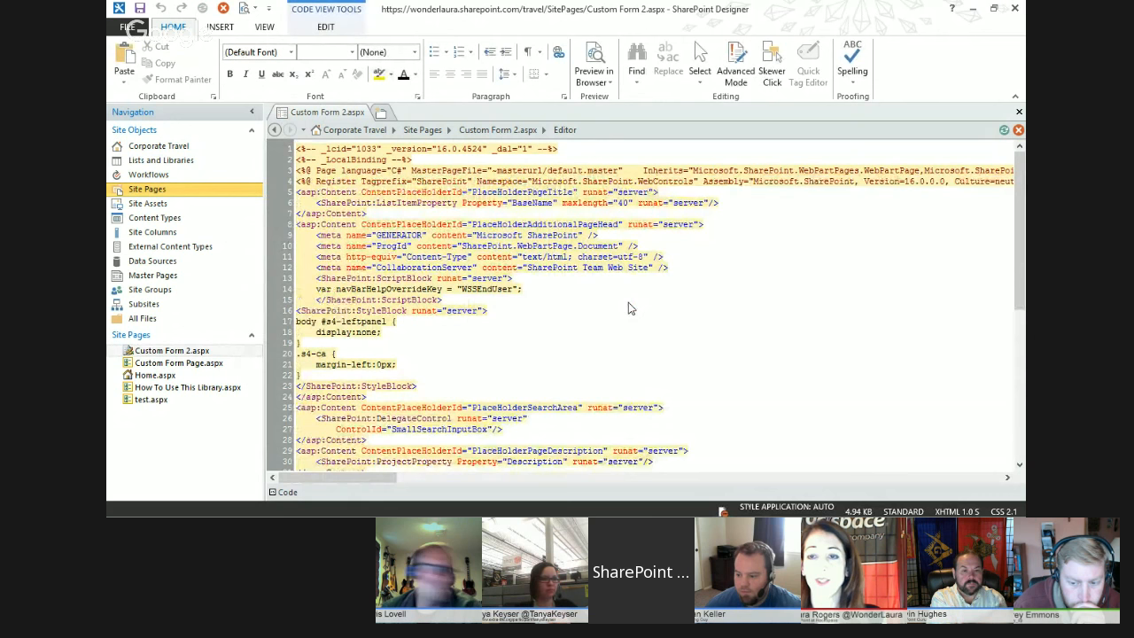
pyautogui.moveTo(1019, 283); pyautogui.dragTo(1019, 430)
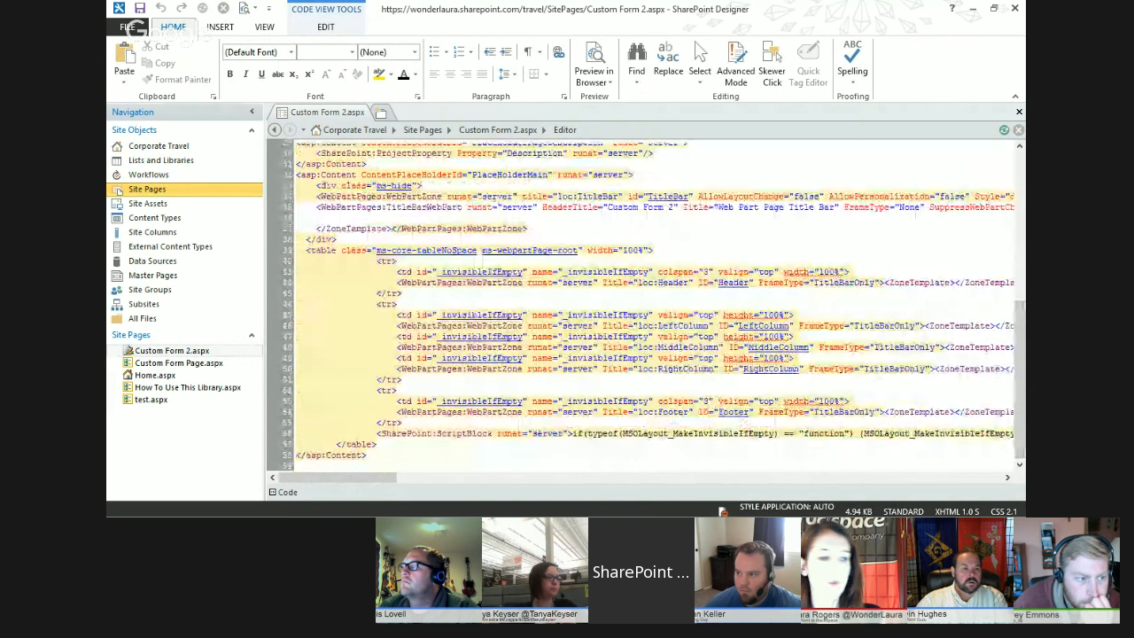
# - Switch to the browser, view the page's web part zones in edit mode, and return to SharePoint Designer
pyautogui.hotkey('alt', 'Tab')
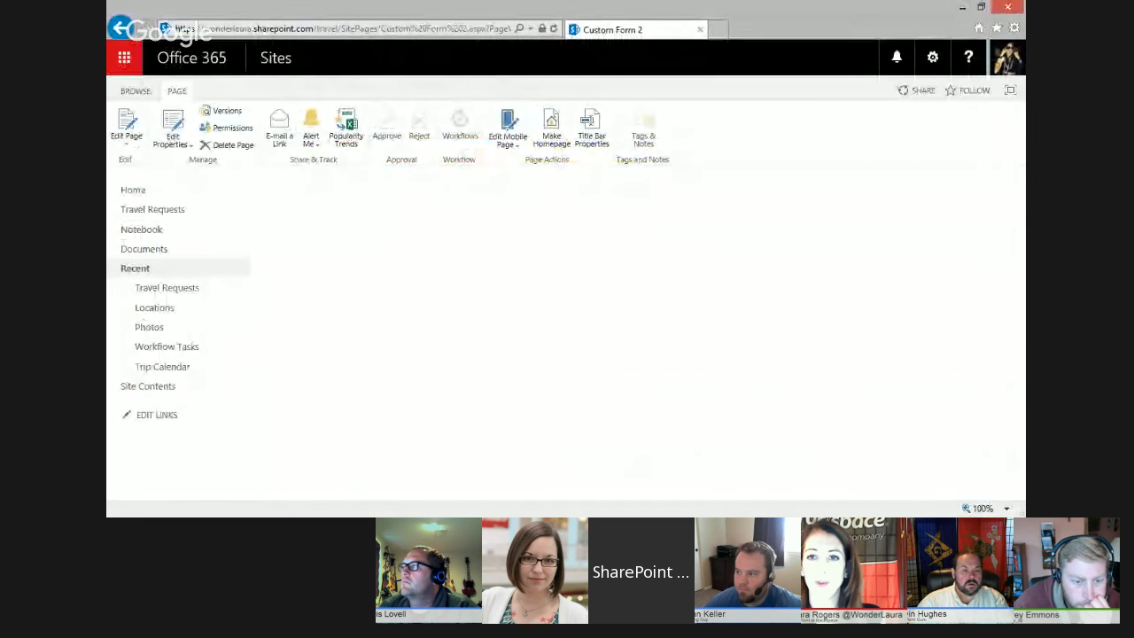
pyautogui.click(128, 123)
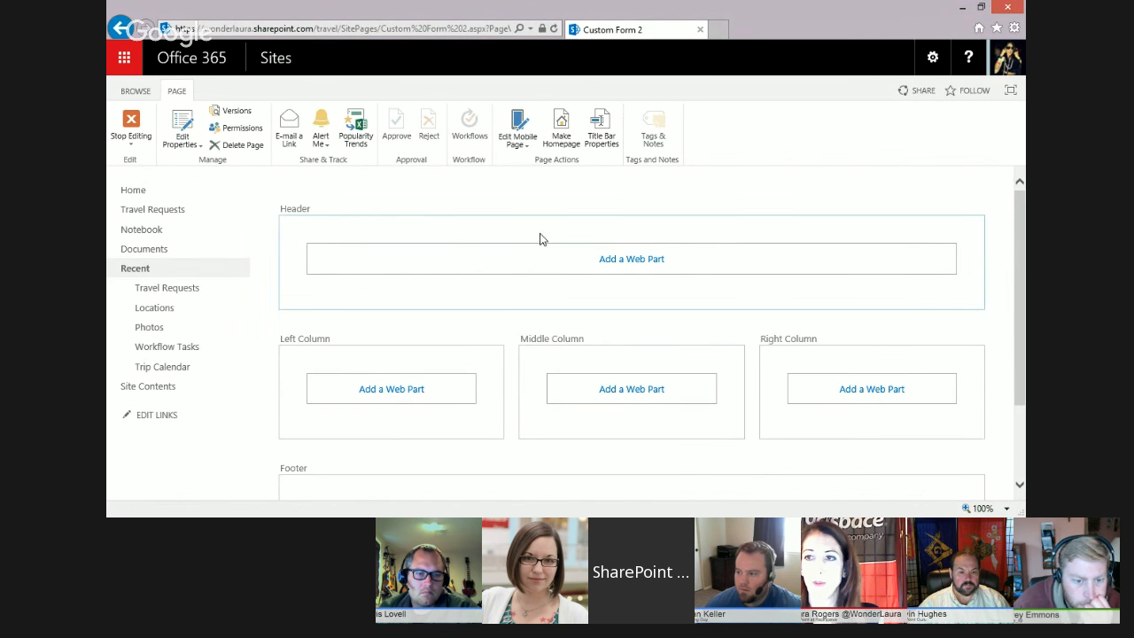
pyautogui.click(130, 124)
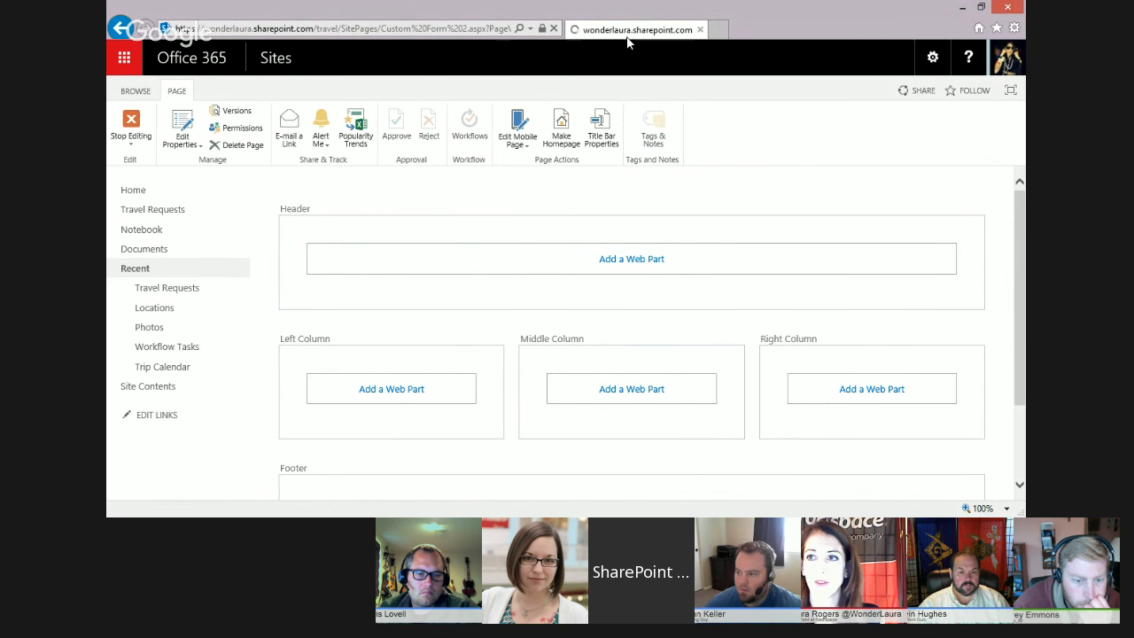
pyautogui.click(963, 9)
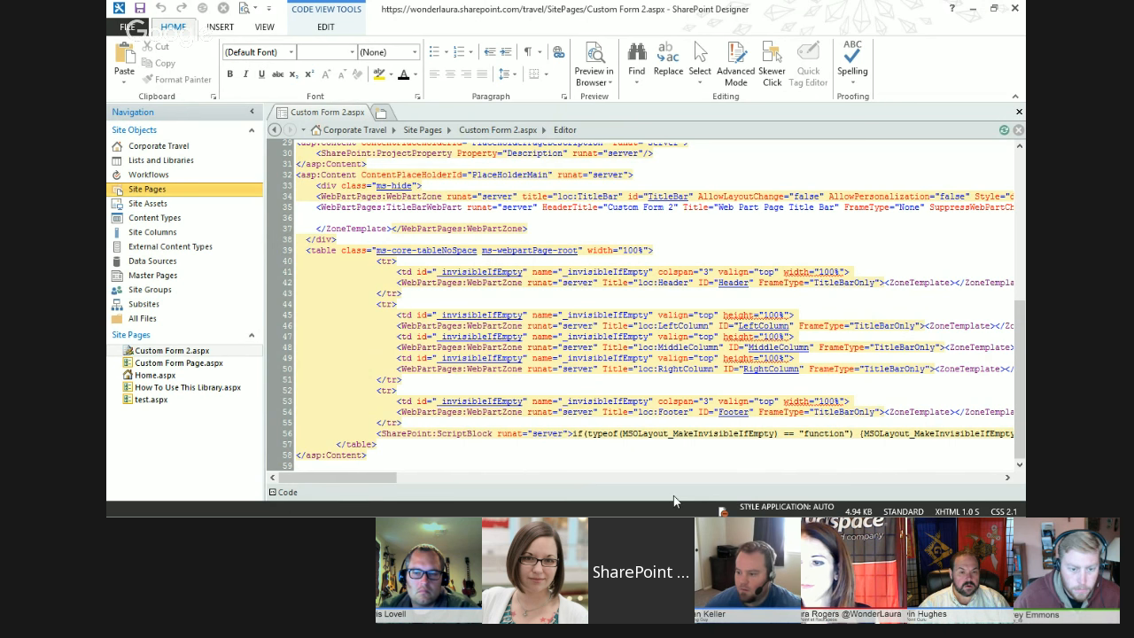
# - Insert a blank line inside the Header web part zone's ZoneTemplate tags and save the page
pyautogui.moveTo(362, 484); pyautogui.dragTo(383, 484)
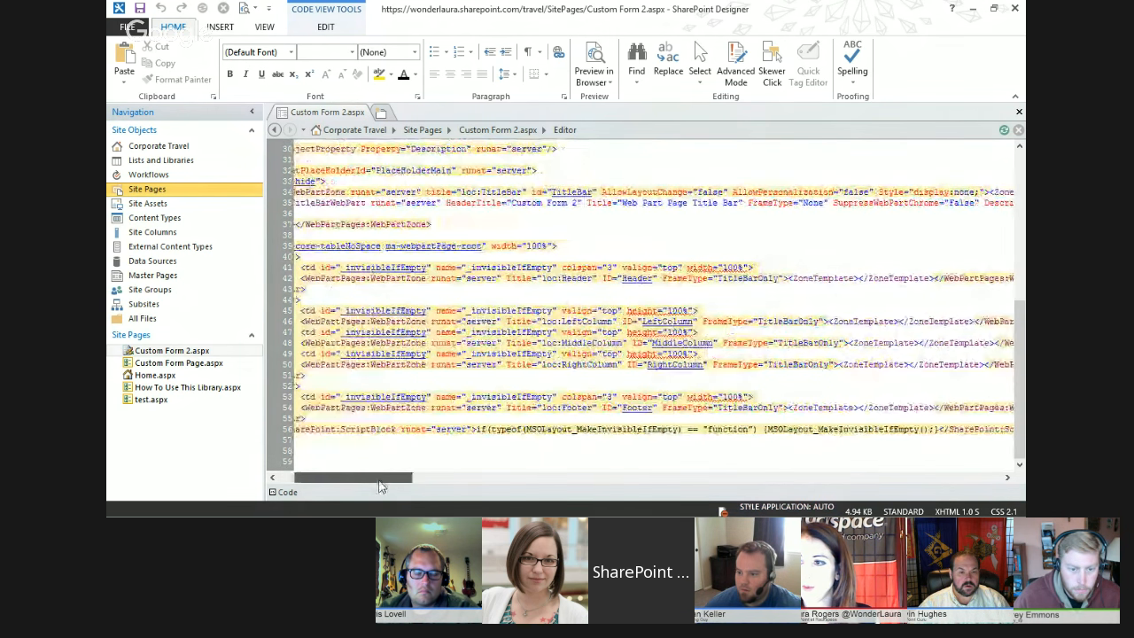
pyautogui.click(858, 278)
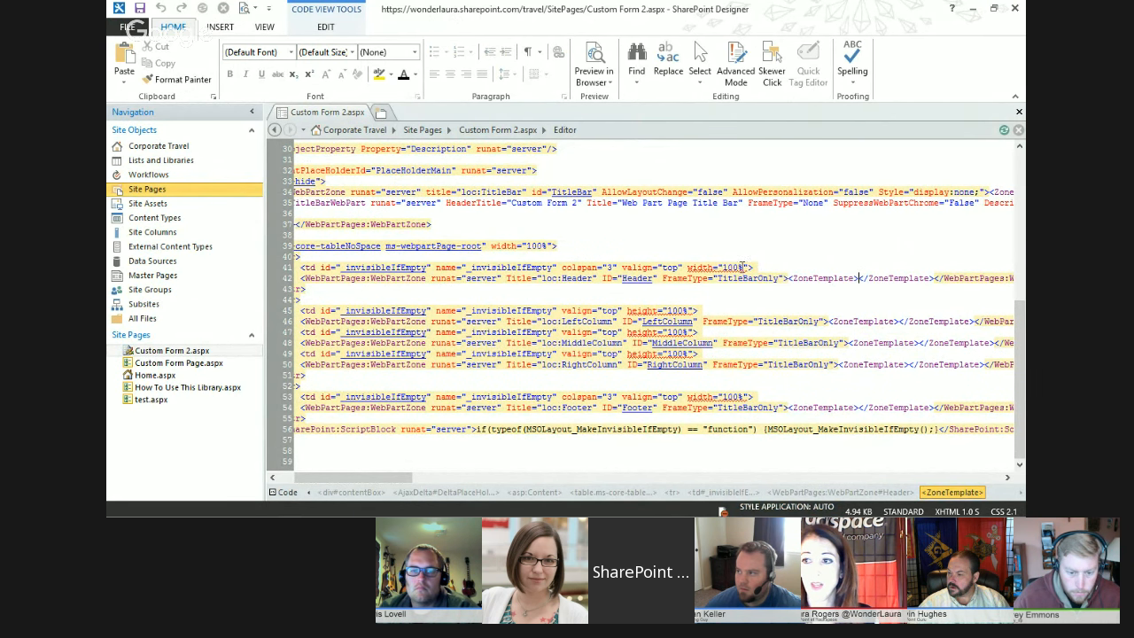
pyautogui.press('Return')
pyautogui.press('Return')
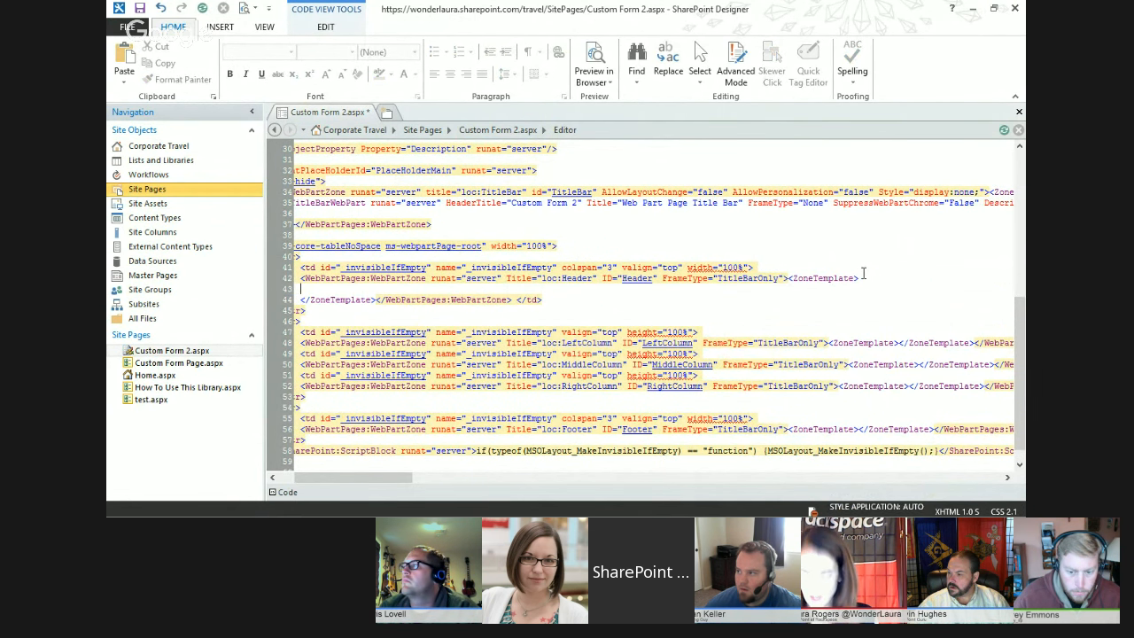
pyautogui.click(224, 28)
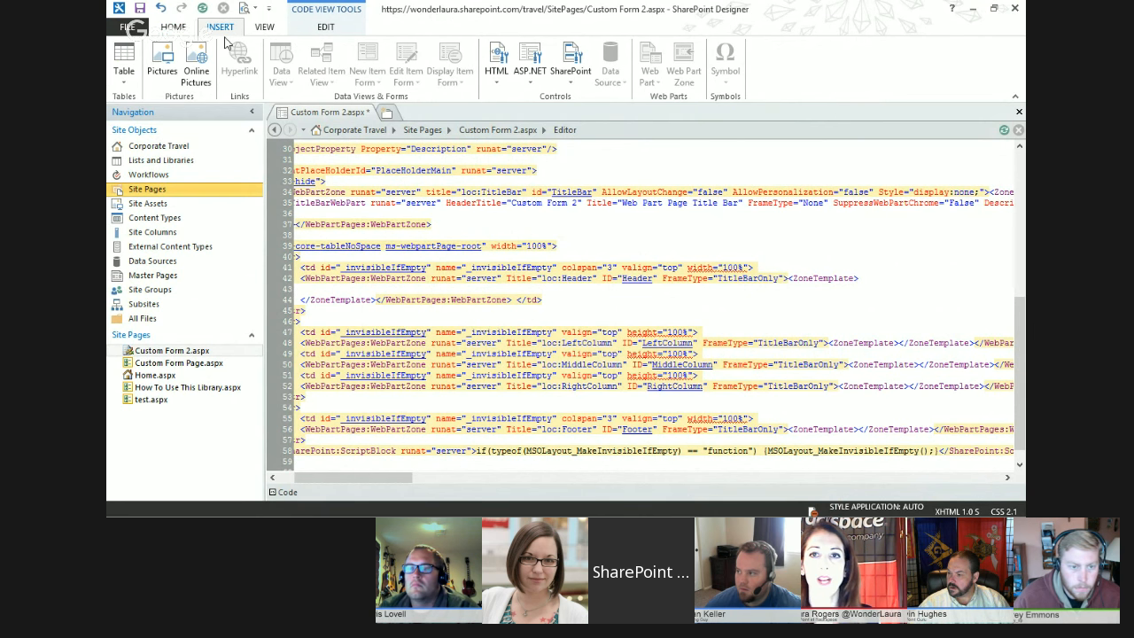
pyautogui.click(139, 10)
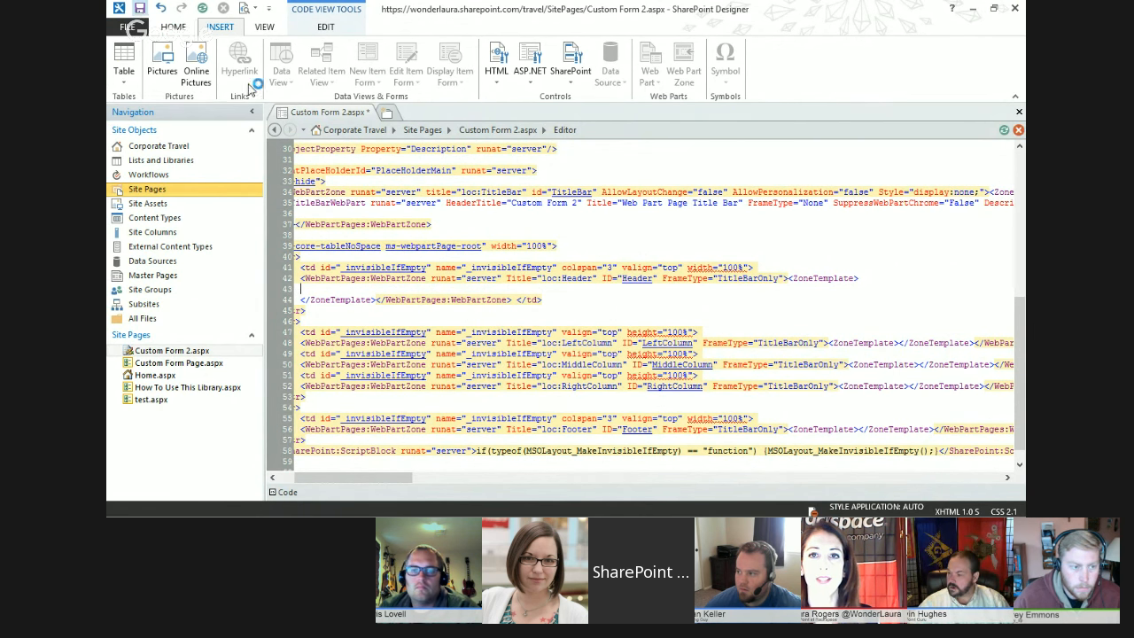
# - Insert a custom list form in the Header zone as a new item form for Travel Requests, using the Item content type and standard toolbar
pyautogui.click(363, 281)
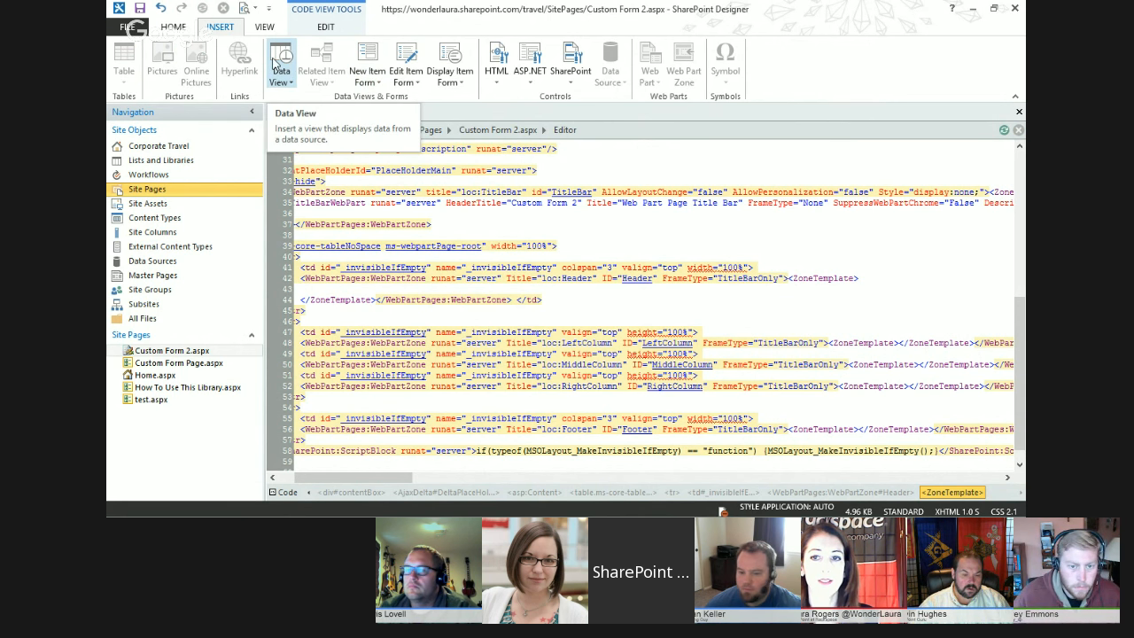
pyautogui.click(373, 83)
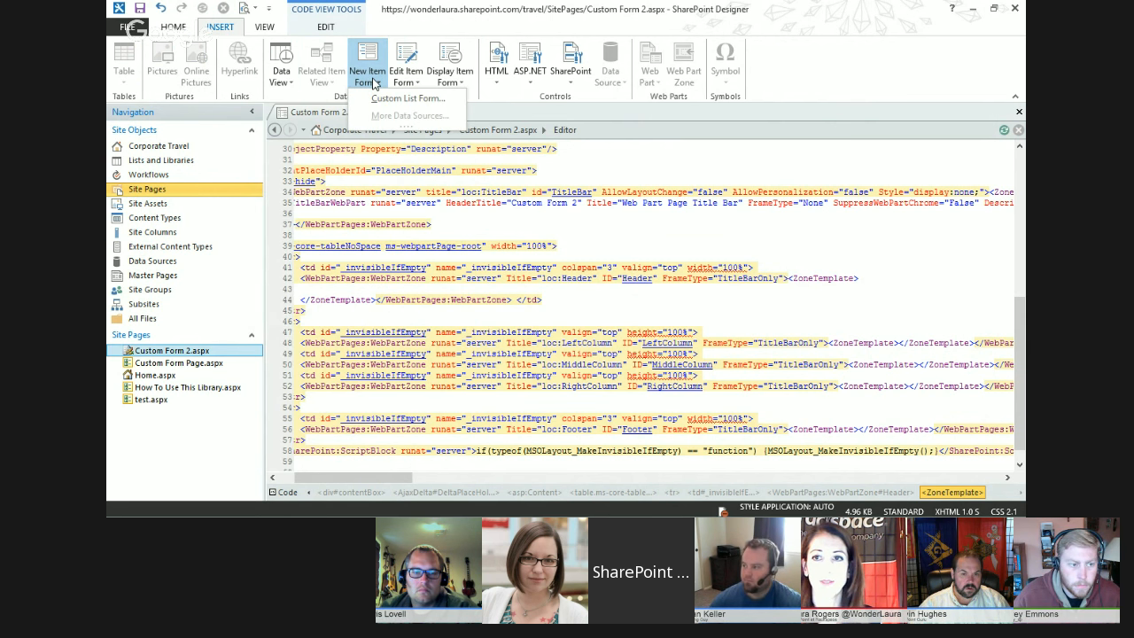
pyautogui.click(377, 98)
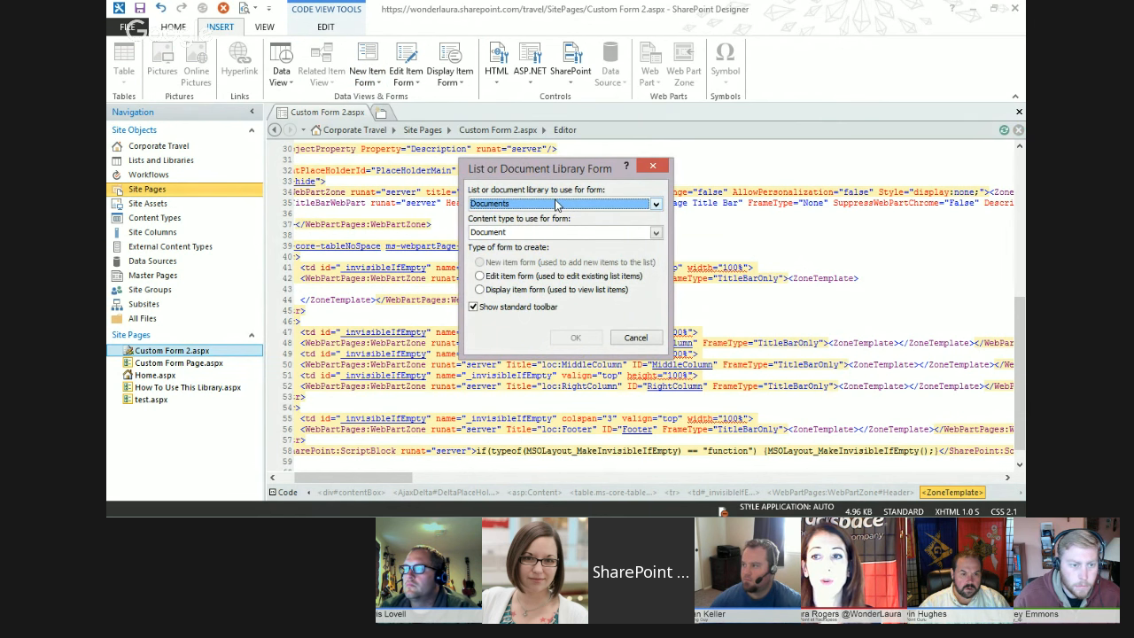
pyautogui.click(557, 205)
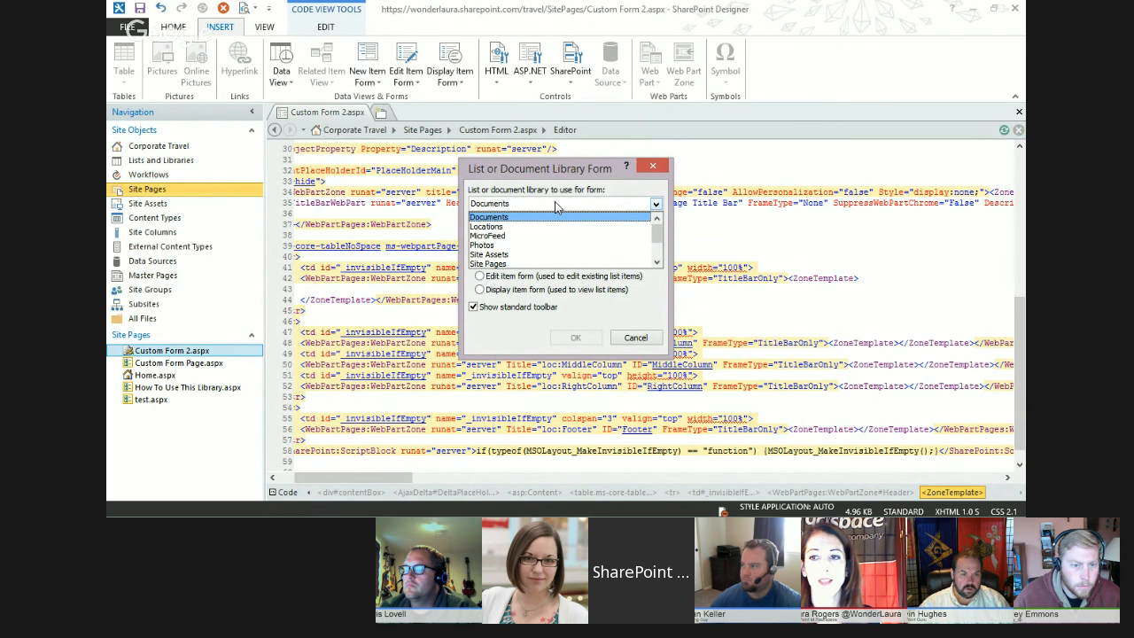
pyautogui.scroll(-2, 631, 226)
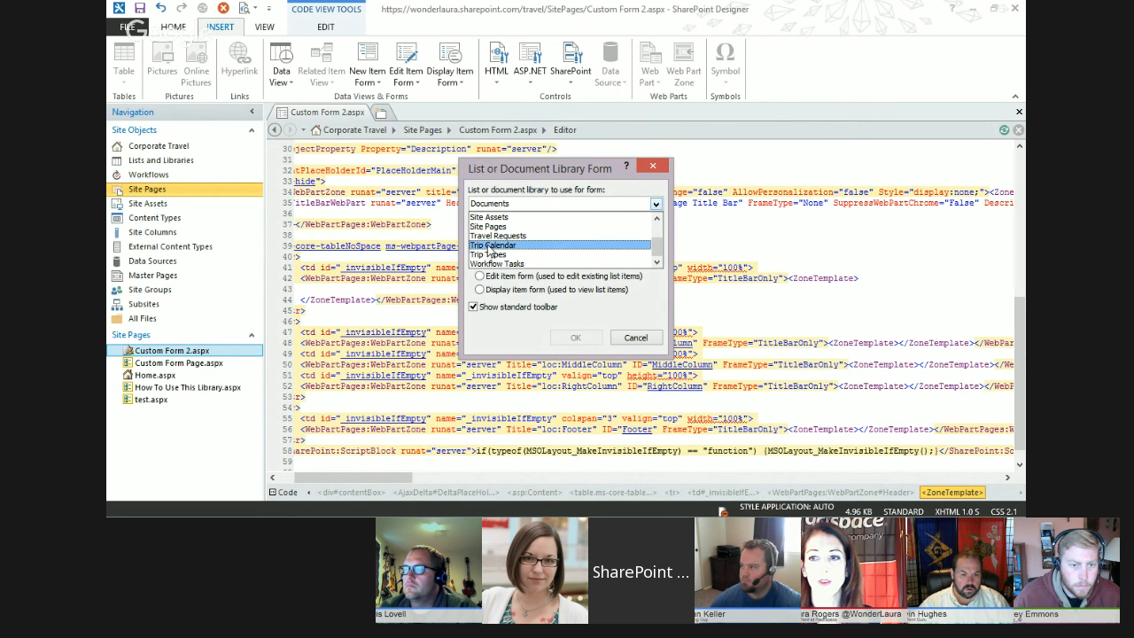
pyautogui.click(497, 236)
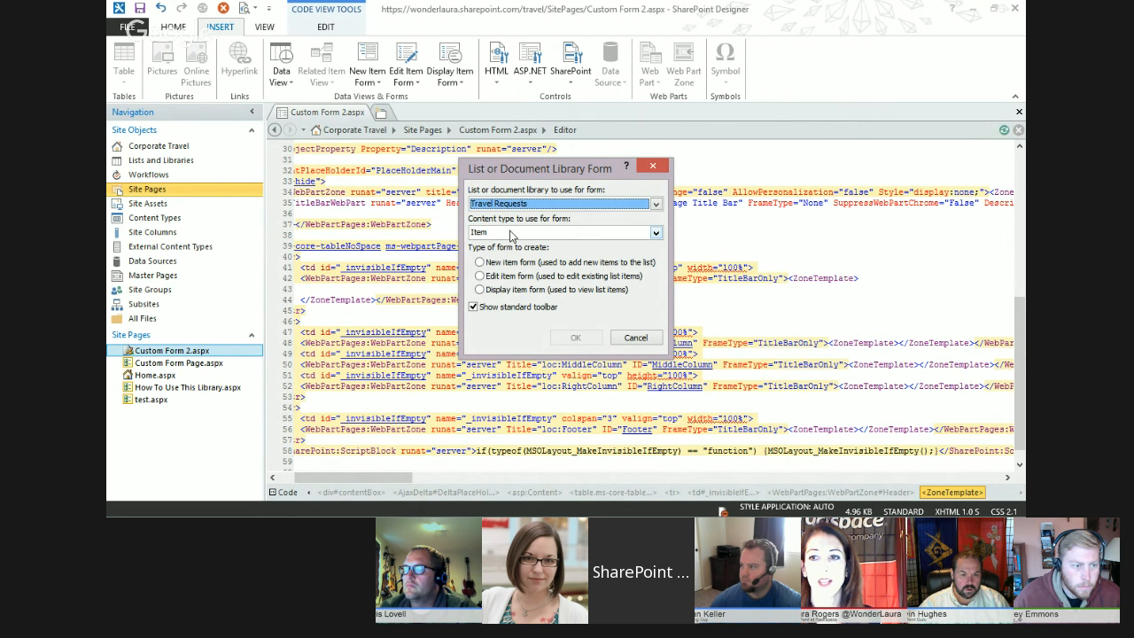
pyautogui.click(513, 234)
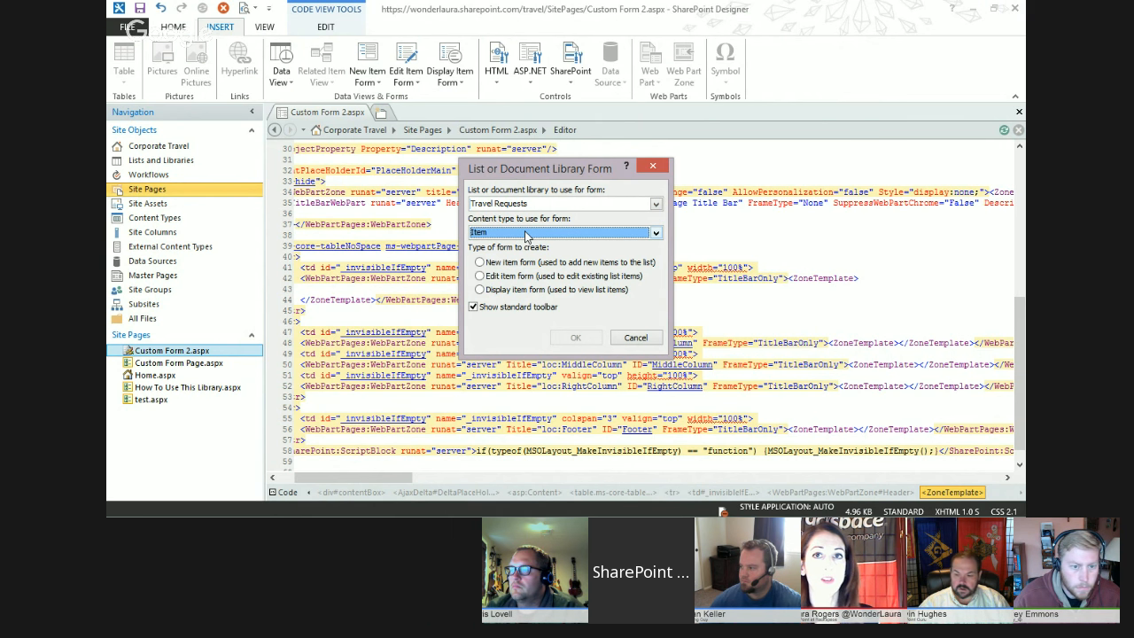
pyautogui.click(479, 262)
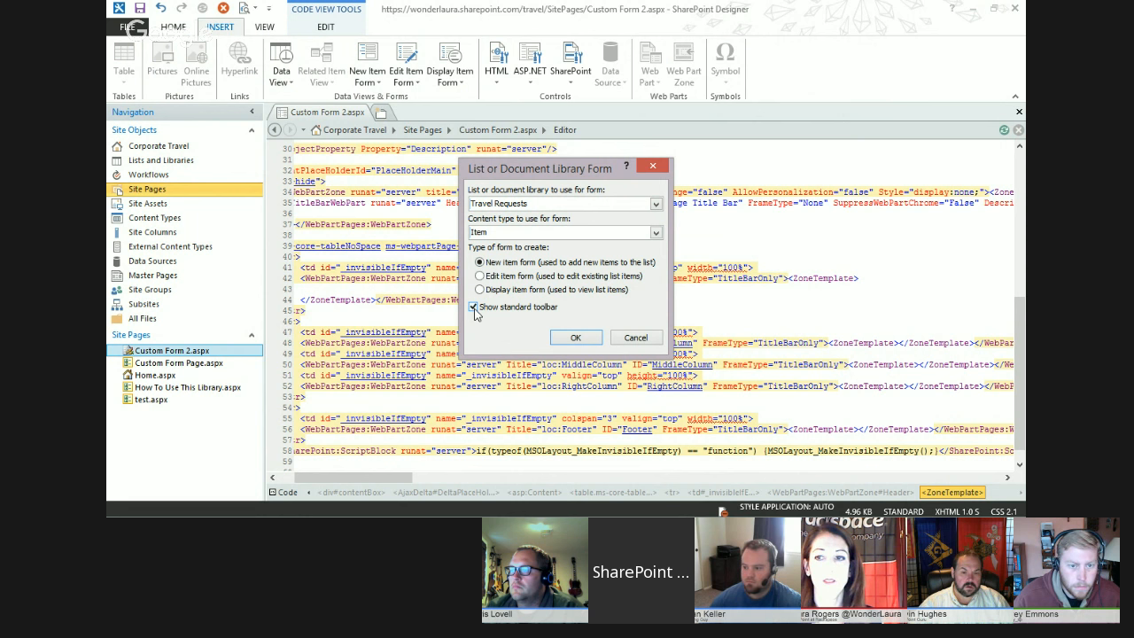
pyautogui.click(574, 338)
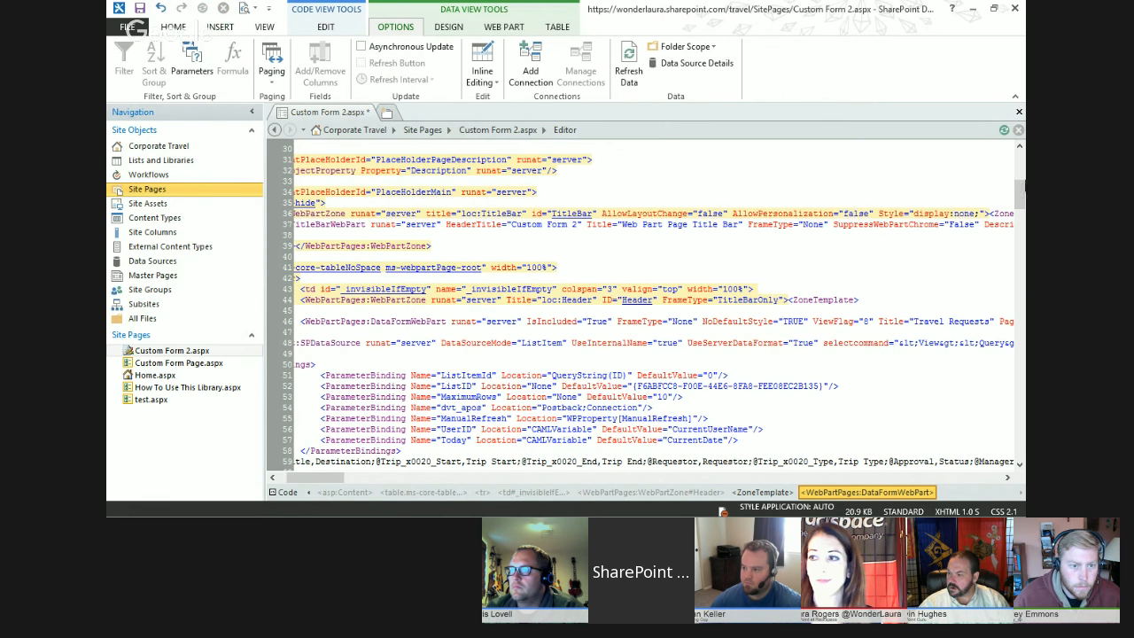
# - Add a data view parameter named DestinationParam with the default value Destination to the inserted form
pyautogui.moveTo(1021, 190); pyautogui.dragTo(1021, 330)
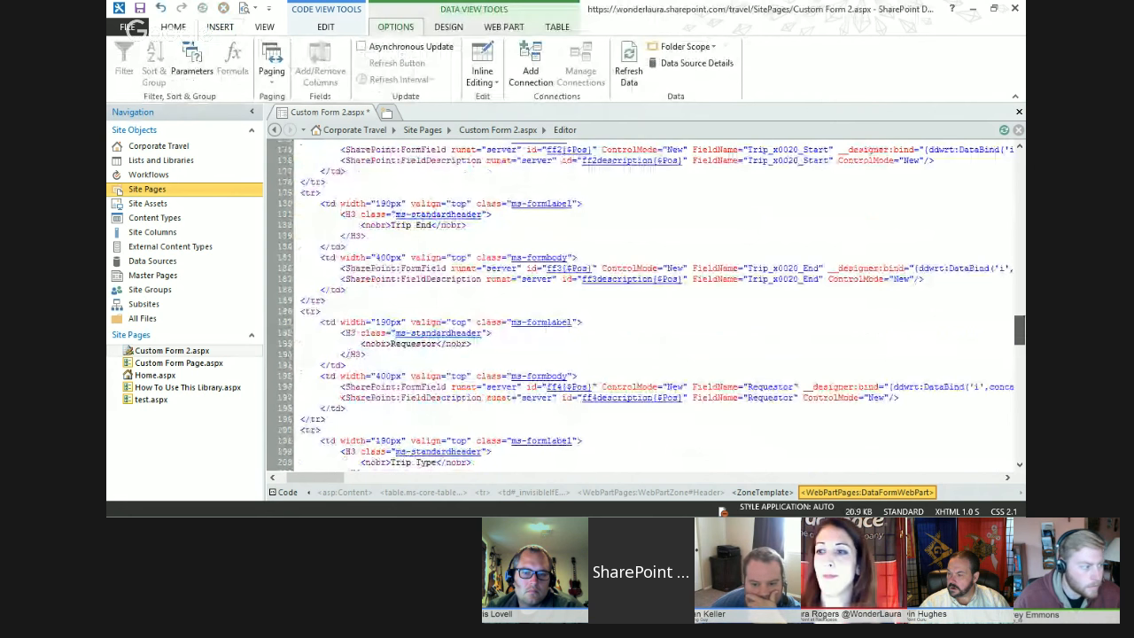
pyautogui.moveTo(1021, 329); pyautogui.dragTo(1013, 255)
pyautogui.click(486, 248)
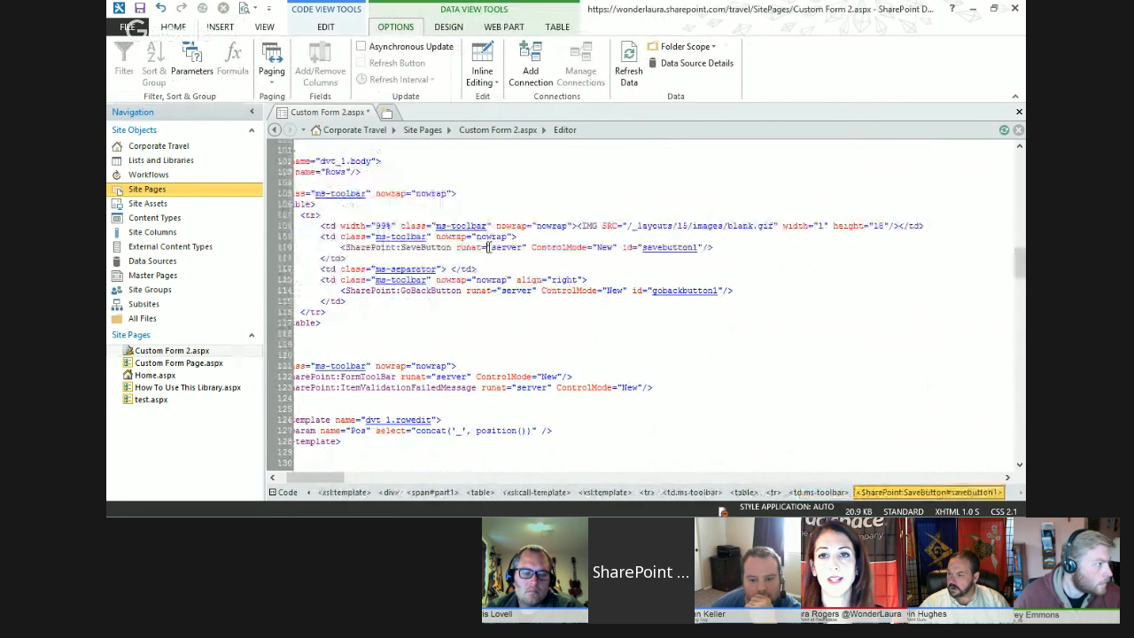
pyautogui.click(186, 71)
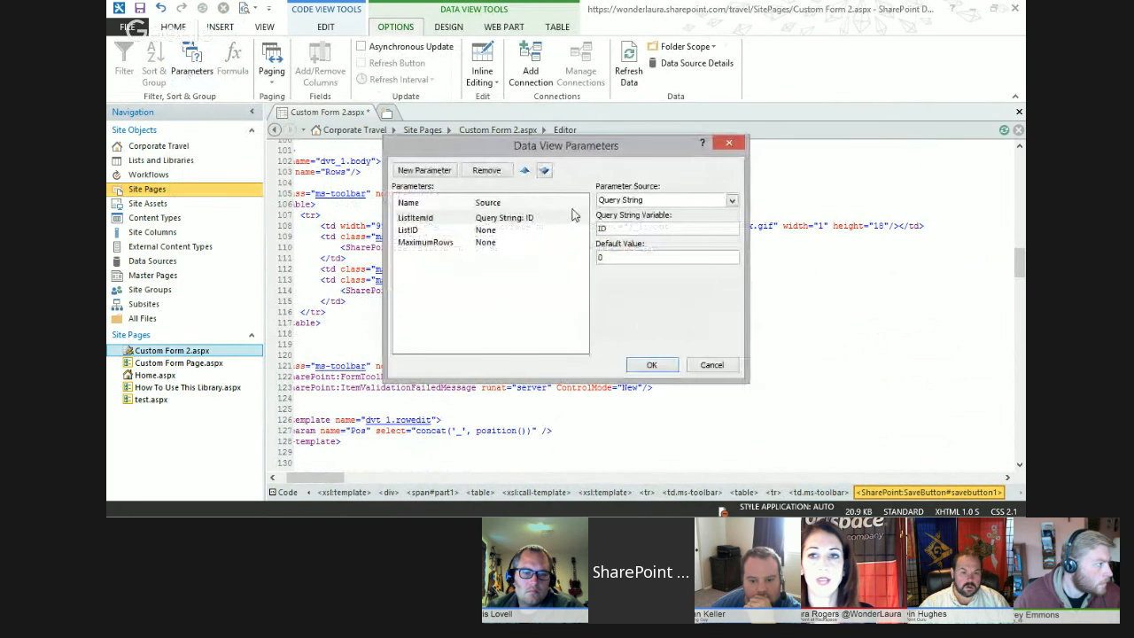
pyautogui.click(425, 171)
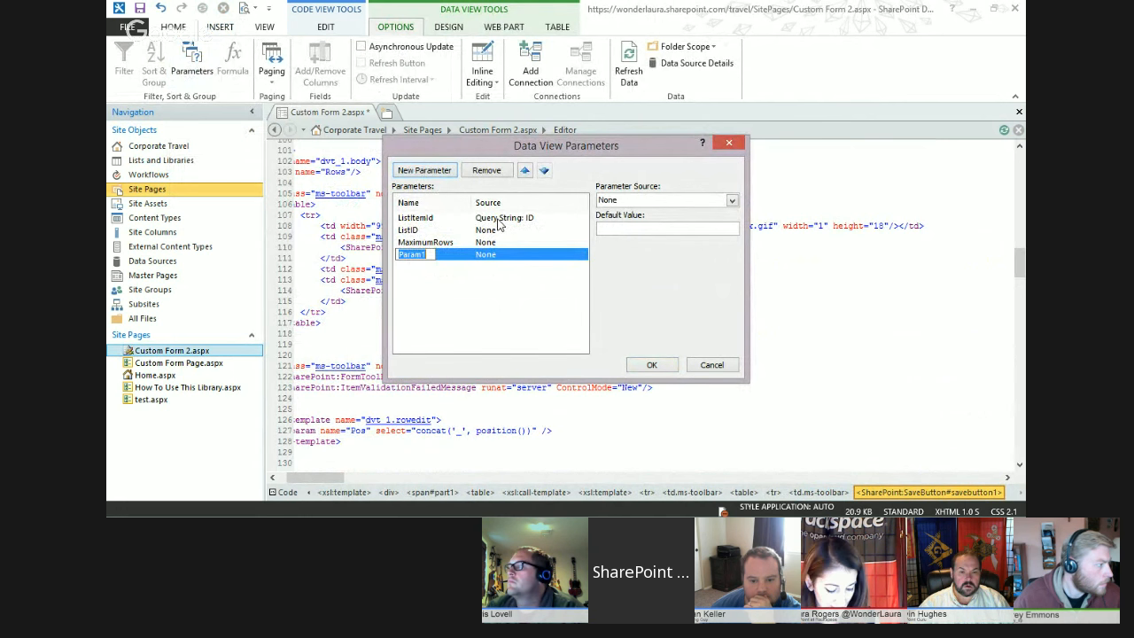
pyautogui.write('Destination')
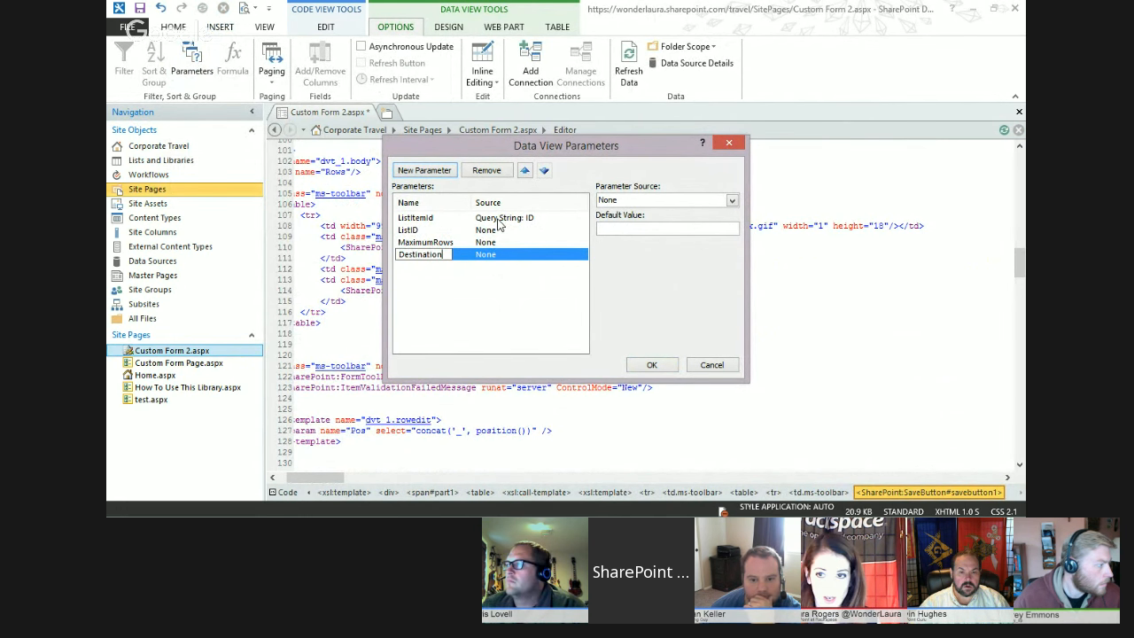
pyautogui.write('Param')
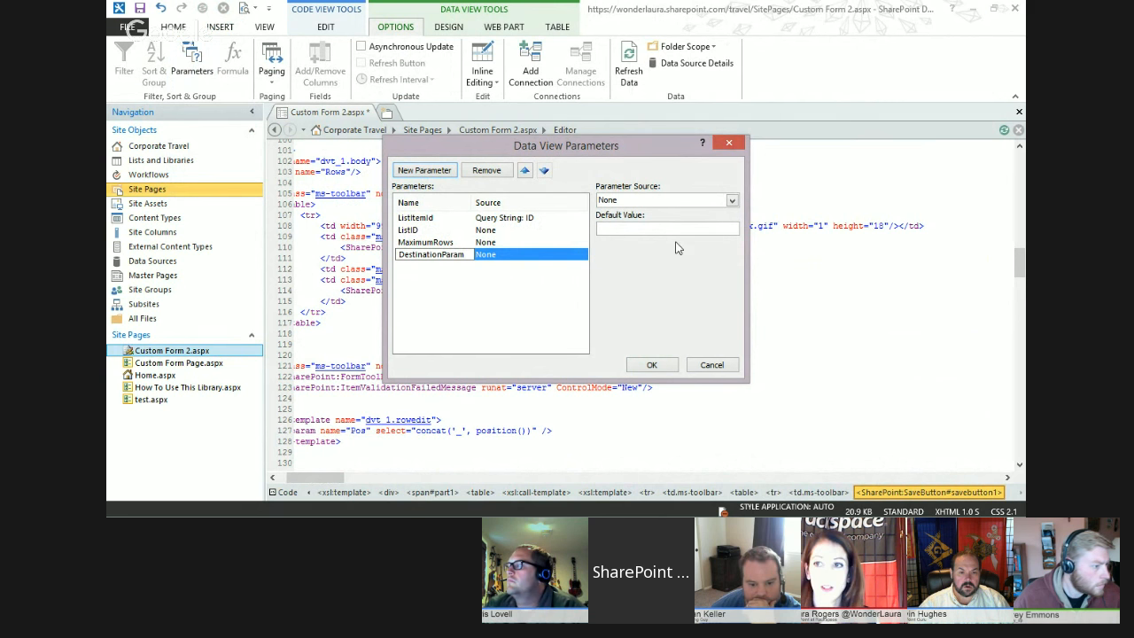
pyautogui.click(664, 228)
pyautogui.write('Destination')
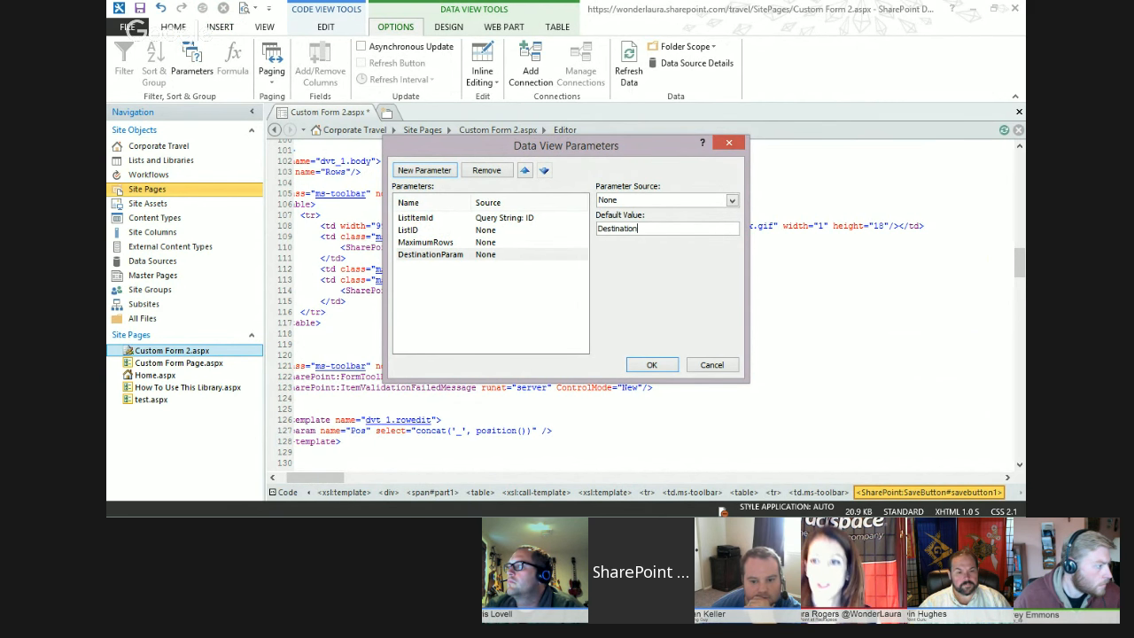
pyautogui.click(653, 366)
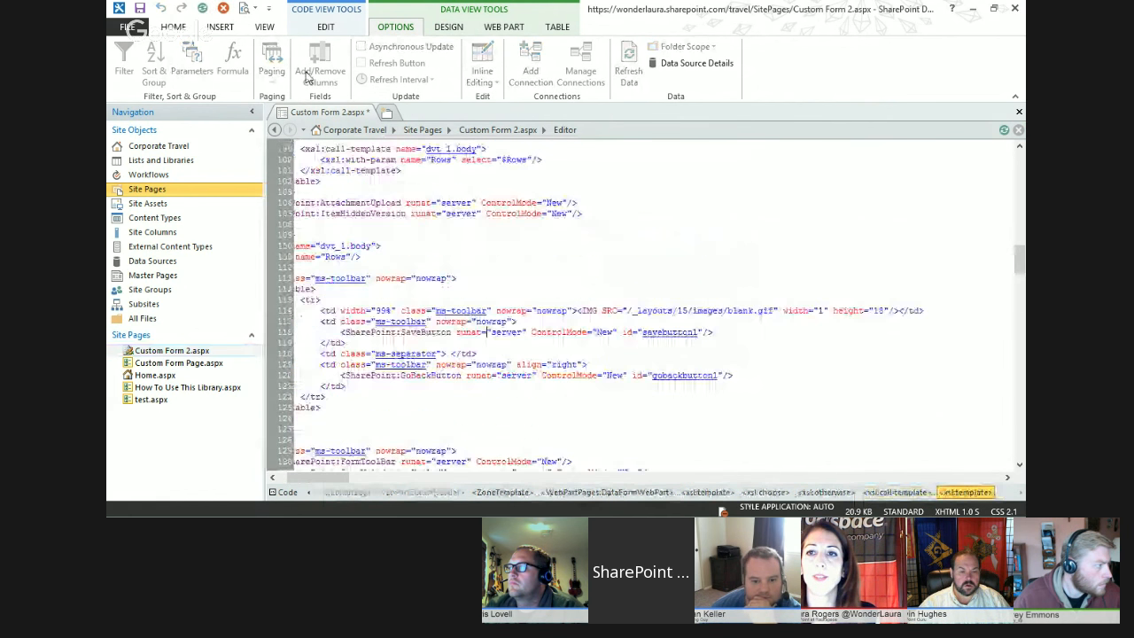
# - Set the DestinationParam parameter's source to the Query String variable Destination and clear its default value
pyautogui.click(193, 62)
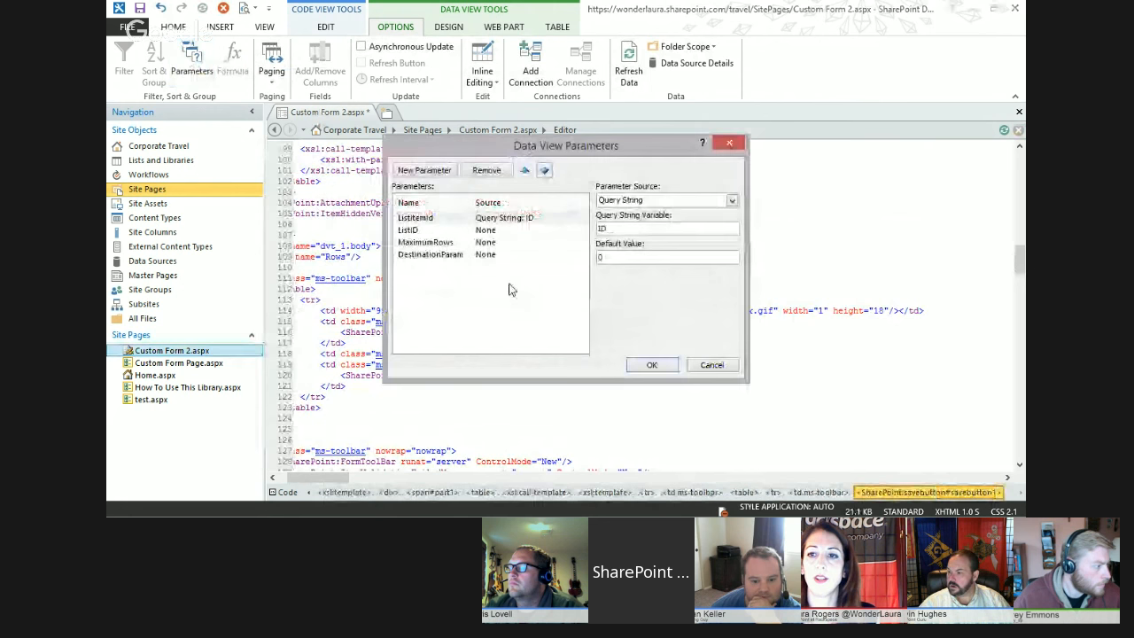
pyautogui.click(431, 254)
pyautogui.click(656, 201)
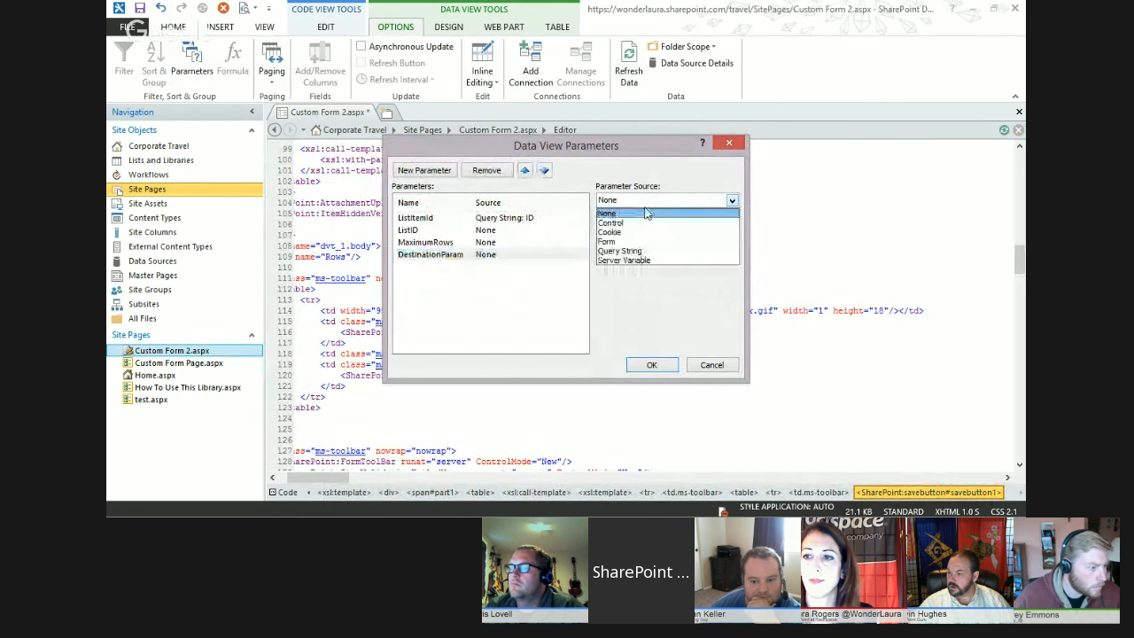
pyautogui.click(624, 251)
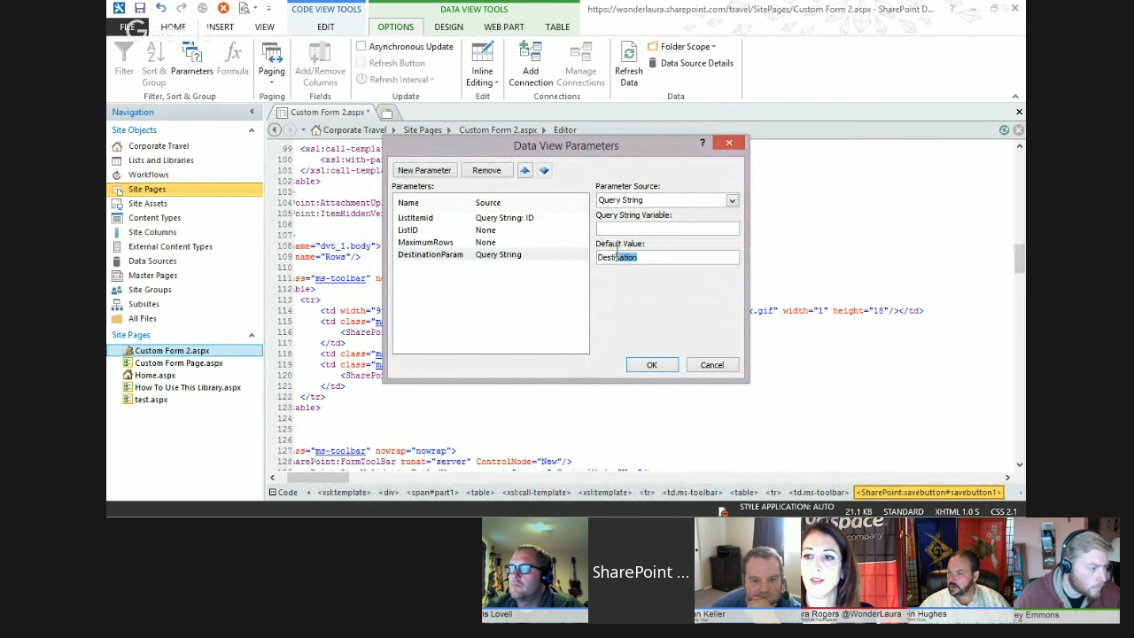
pyautogui.press('BackSpace')
pyautogui.write('Destination')
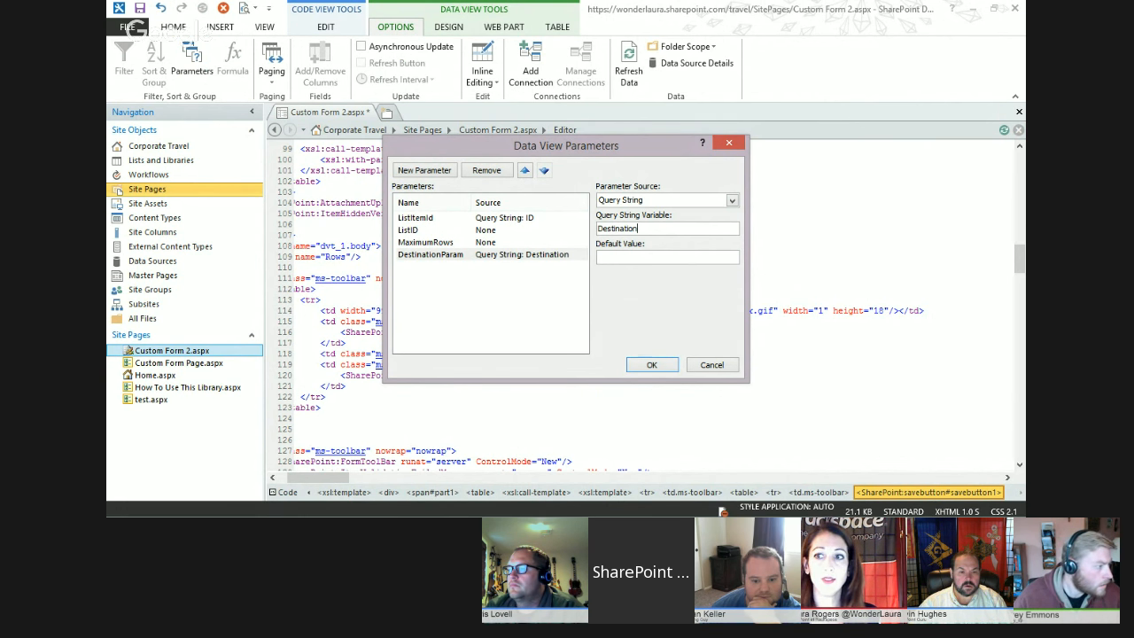
pyautogui.moveTo(647, 230); pyautogui.dragTo(627, 227)
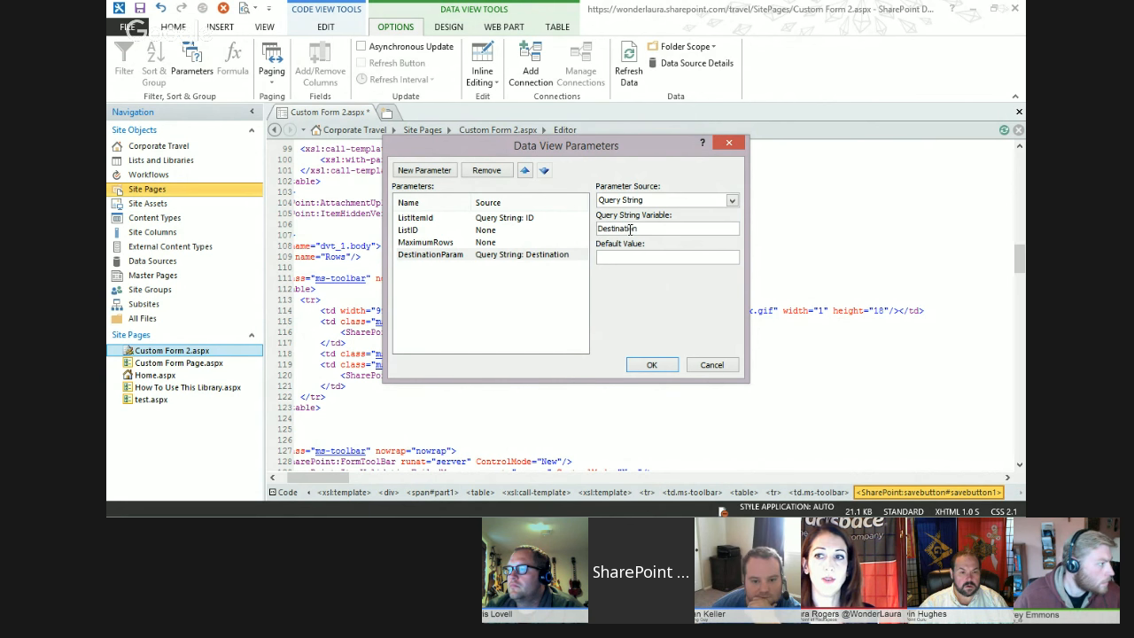
pyautogui.click(648, 365)
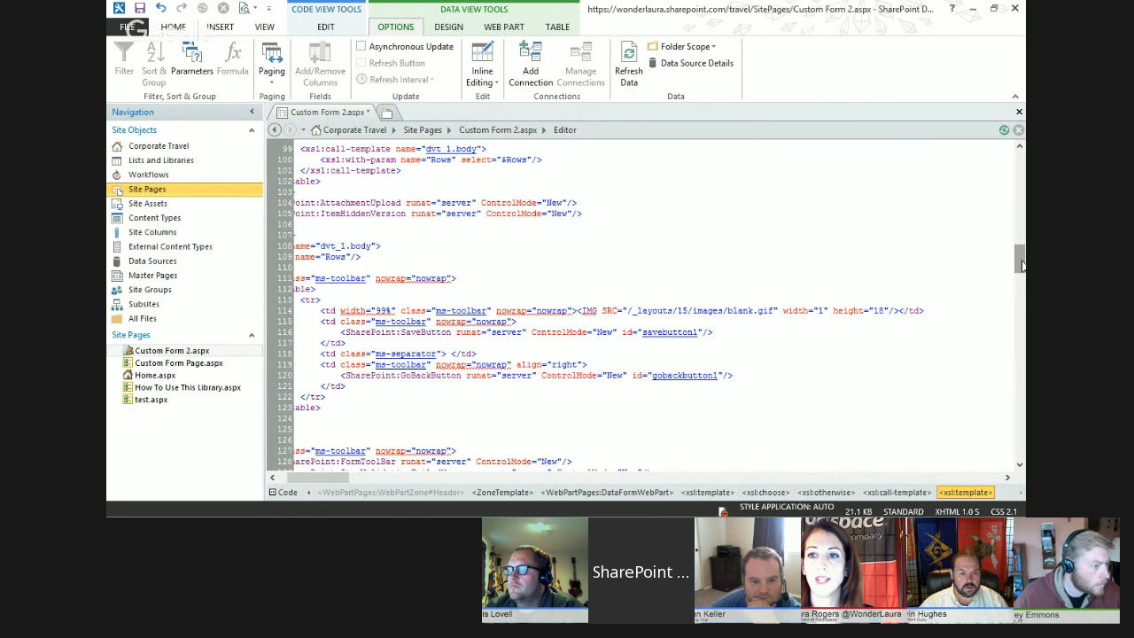
# - Locate the form's field code, switch to the browser, and examine the columns in the Travel Requests list settings at 100% zoom
pyautogui.moveTo(1022, 263); pyautogui.dragTo(1021, 307)
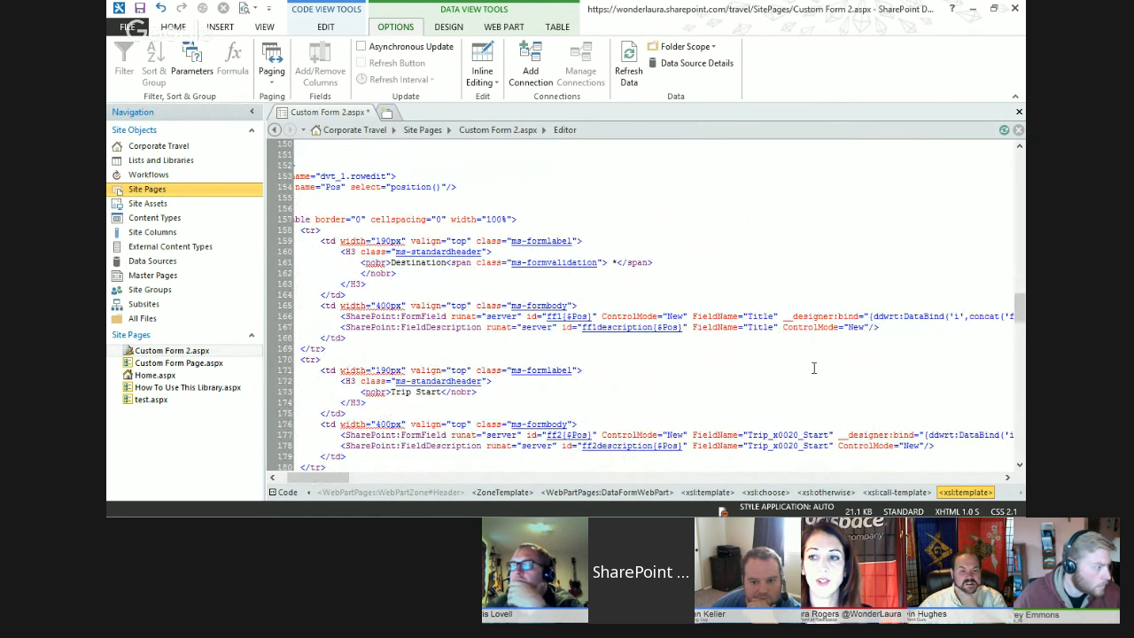
pyautogui.moveTo(325, 479)
pyautogui.mouseDown()
pyautogui.moveTo(358, 488)
pyautogui.moveTo(329, 490)
pyautogui.mouseUp()
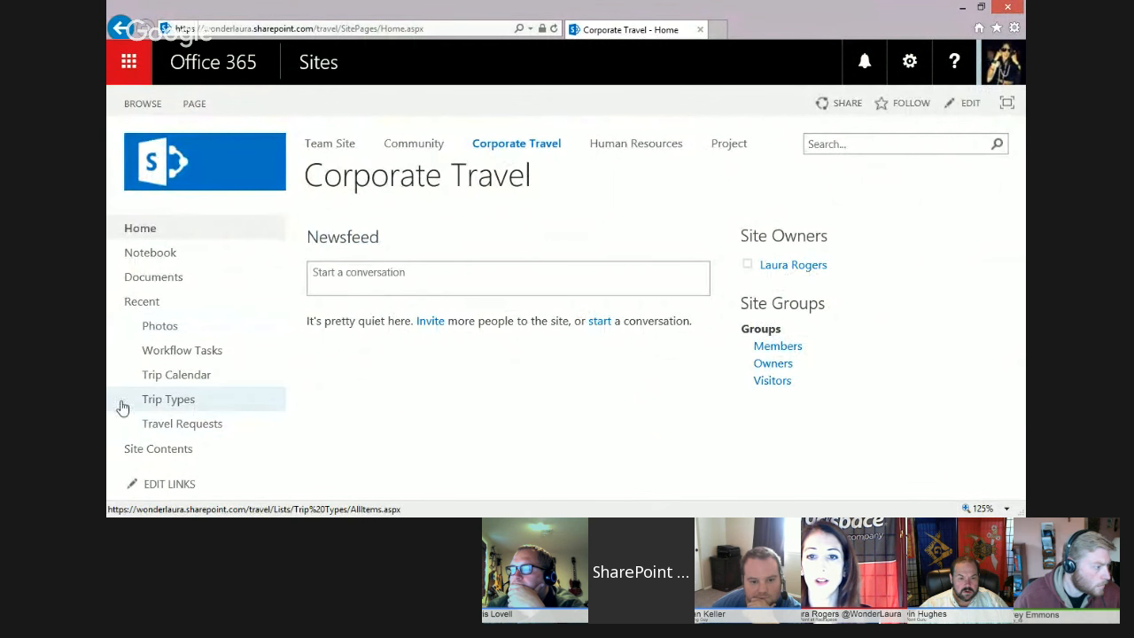
pyautogui.click(192, 427)
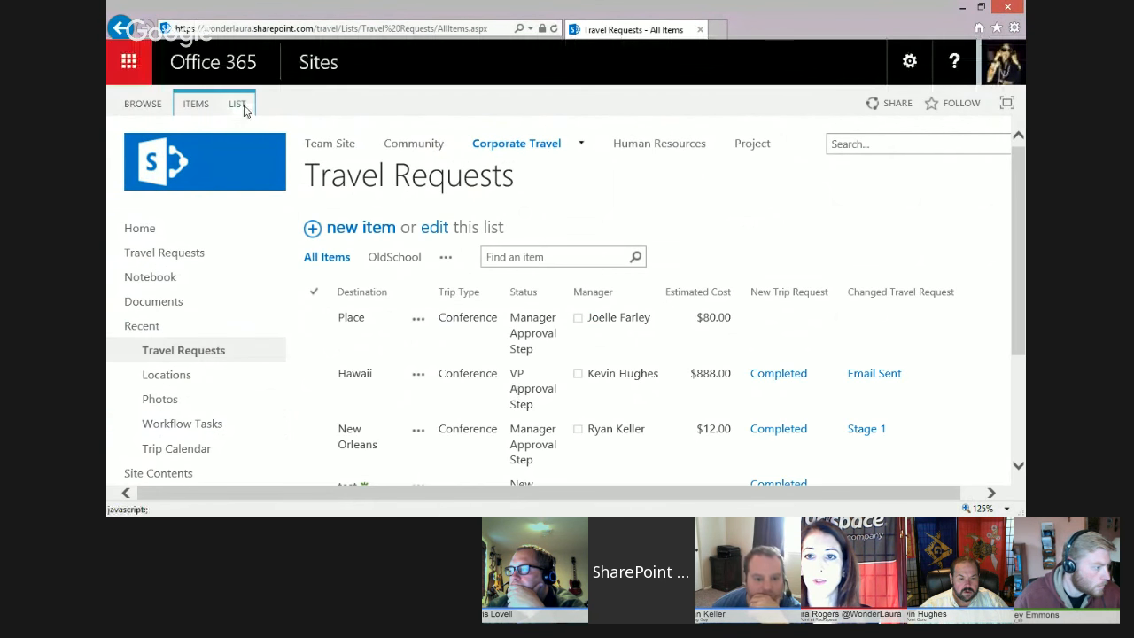
pyautogui.click(238, 104)
pyautogui.click(952, 156)
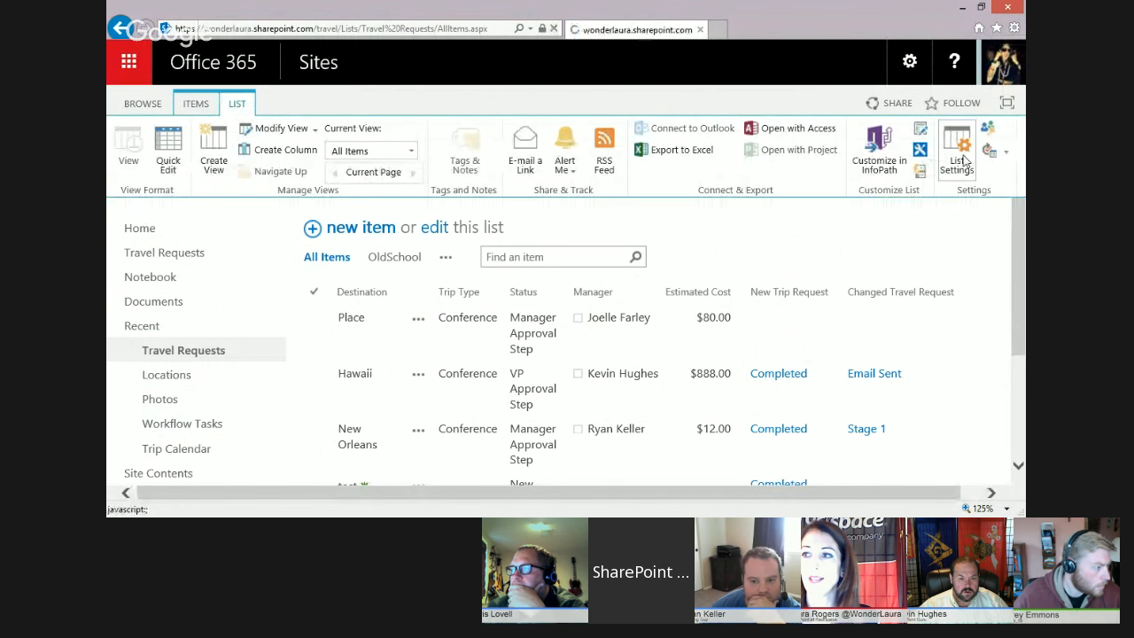
pyautogui.click(1006, 509)
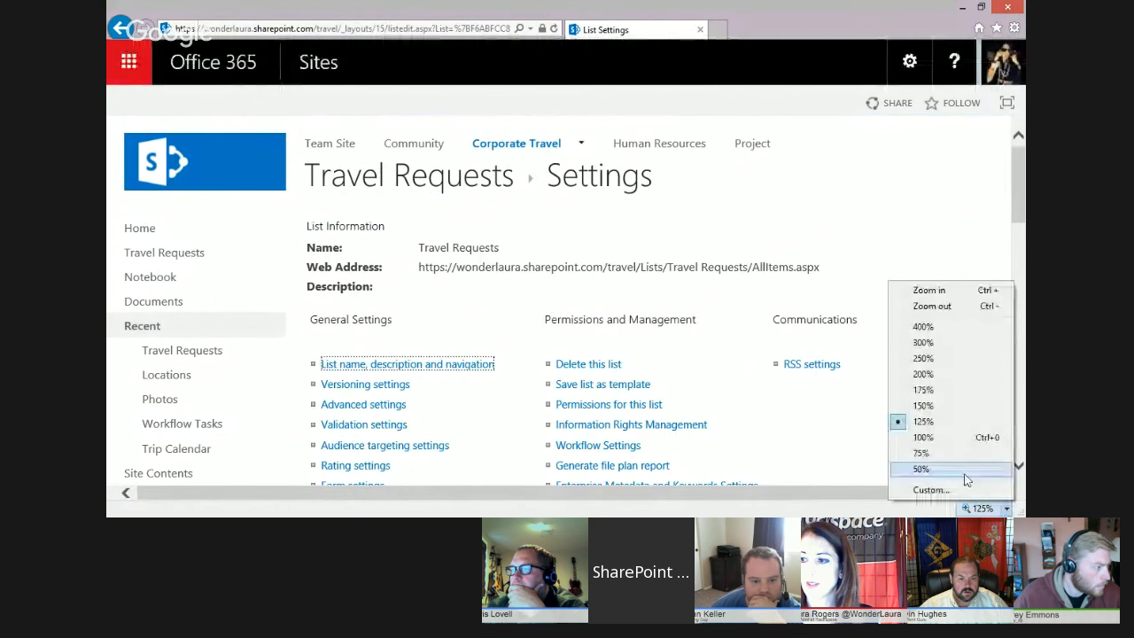
pyautogui.click(927, 435)
pyautogui.moveTo(1023, 233); pyautogui.dragTo(1020, 398)
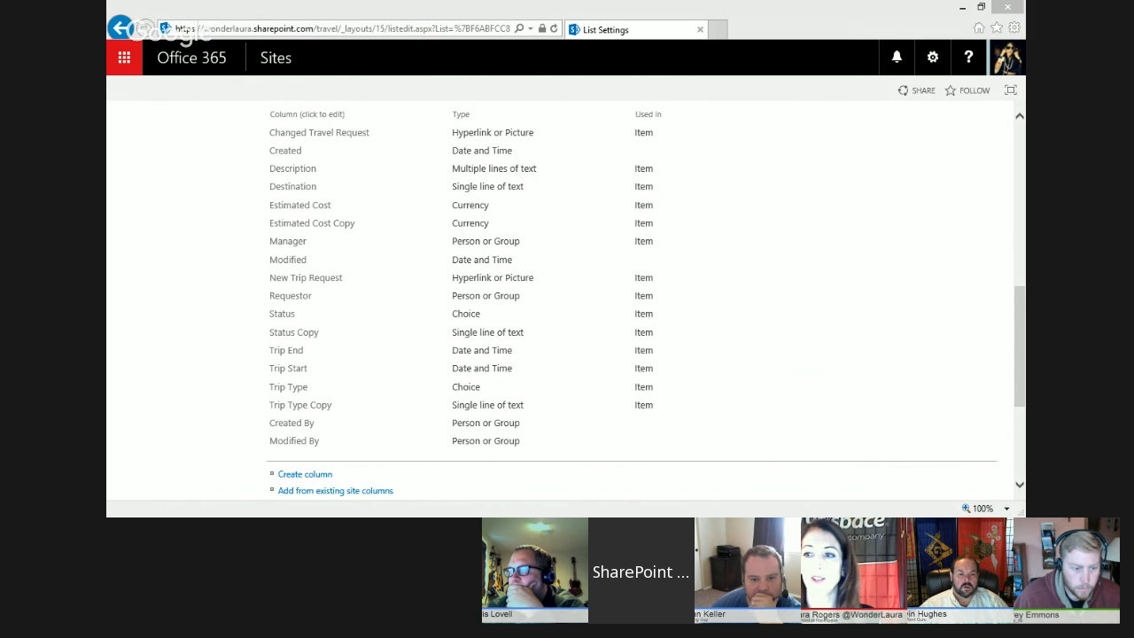
# - Return to SharePoint Designer and examine the FieldName values of the Trip Start and Destination form fields
pyautogui.hotkey('alt', 'Tab')
pyautogui.moveTo(778, 440); pyautogui.dragTo(861, 439)
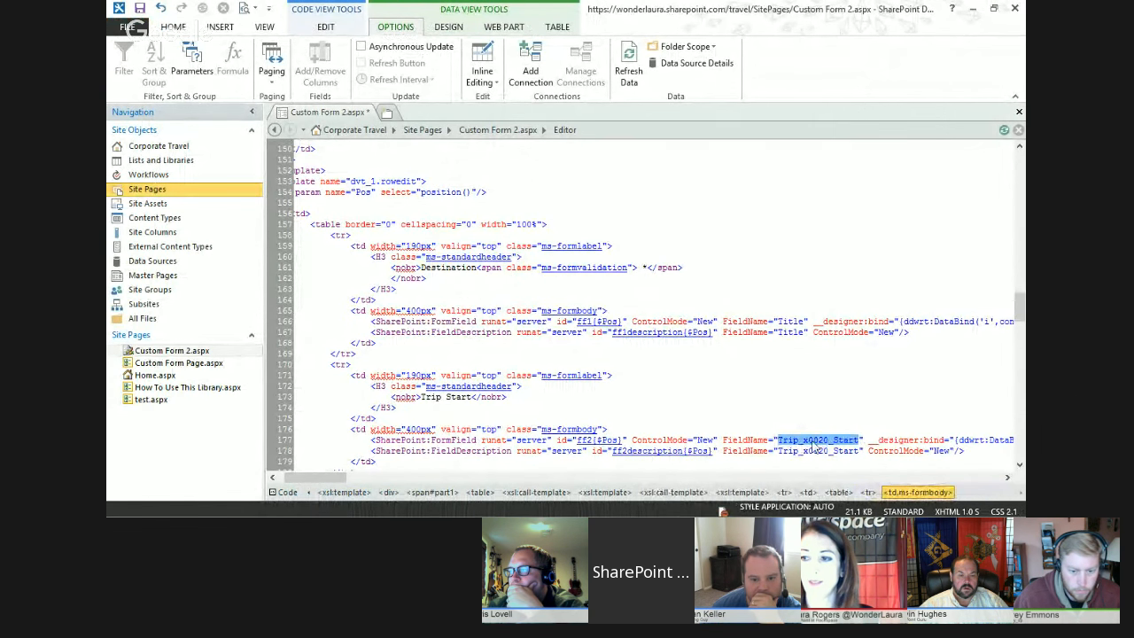
pyautogui.click(747, 323)
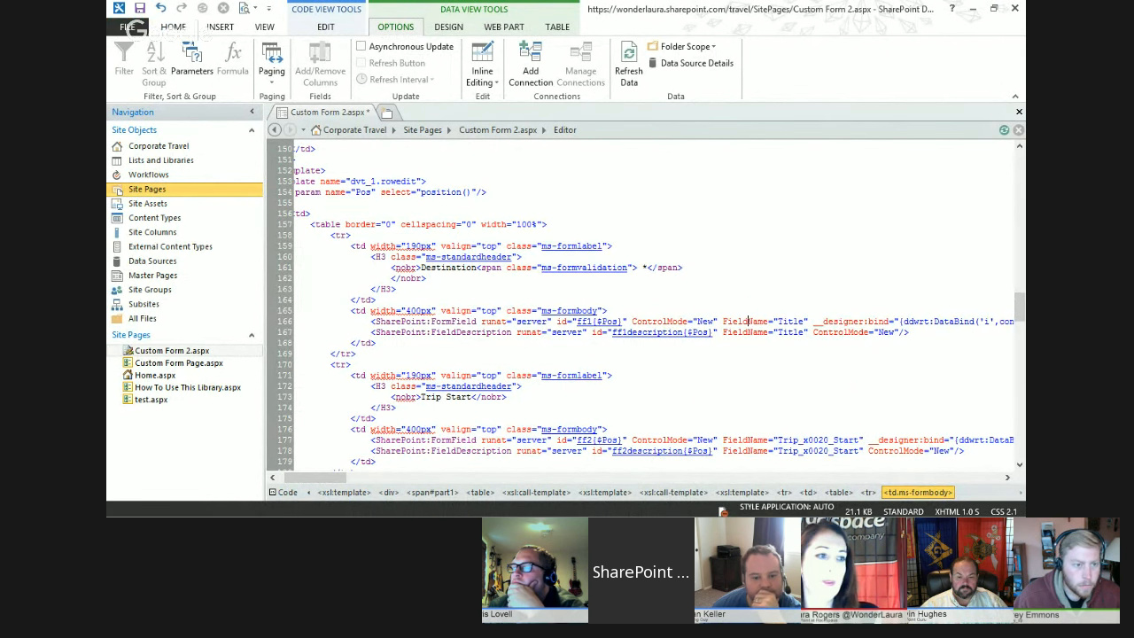
pyautogui.hotkey('alt', 'Tab')
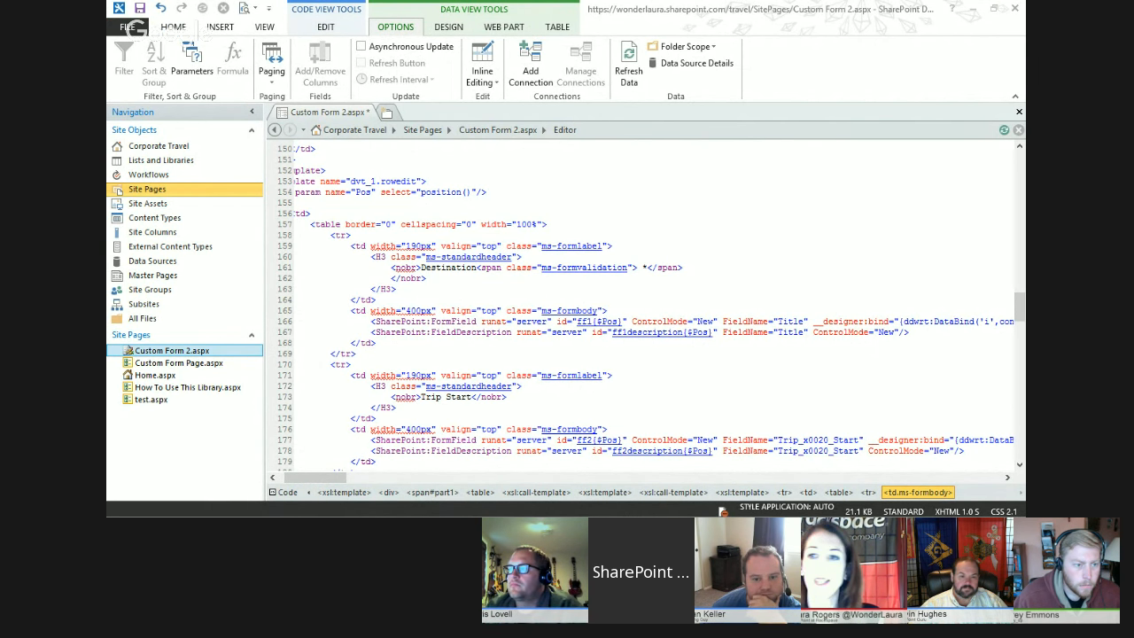
# - Examine the Destination field's SharePoint:FormField tag and browse the SharePoint data view controls, including Text Box
pyautogui.click(470, 325)
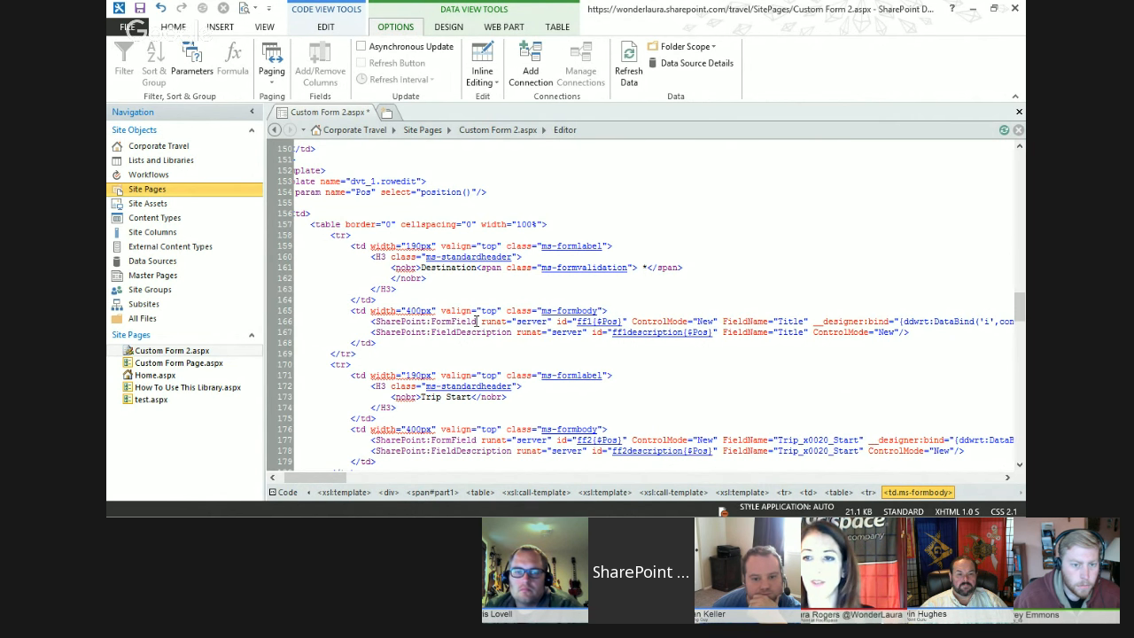
pyautogui.moveTo(477, 322); pyautogui.dragTo(377, 322)
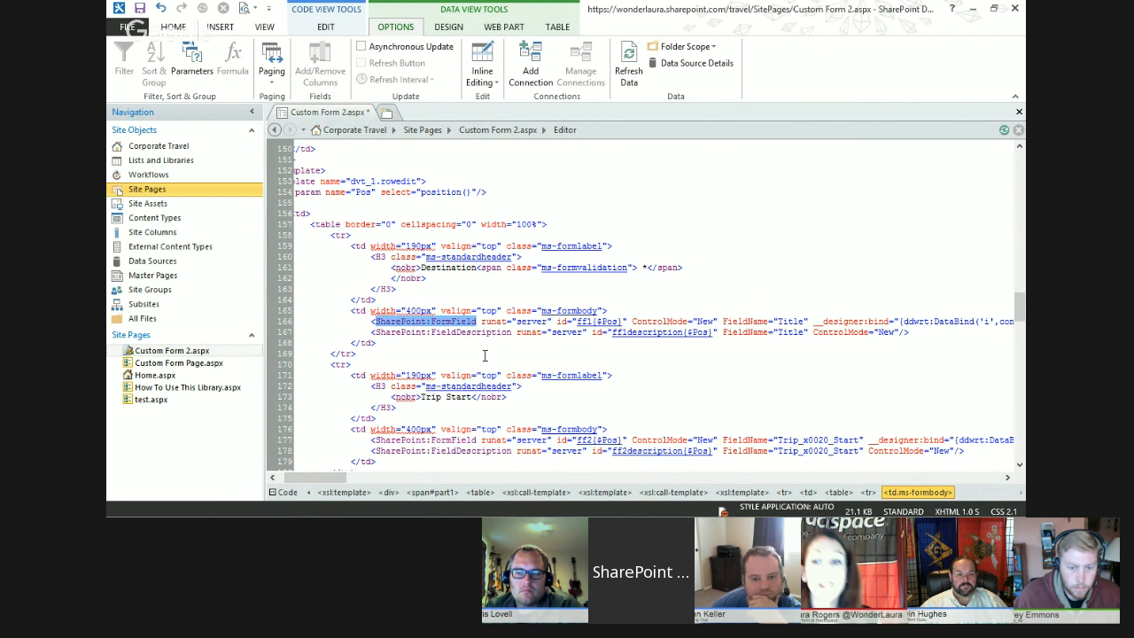
pyautogui.click(375, 332)
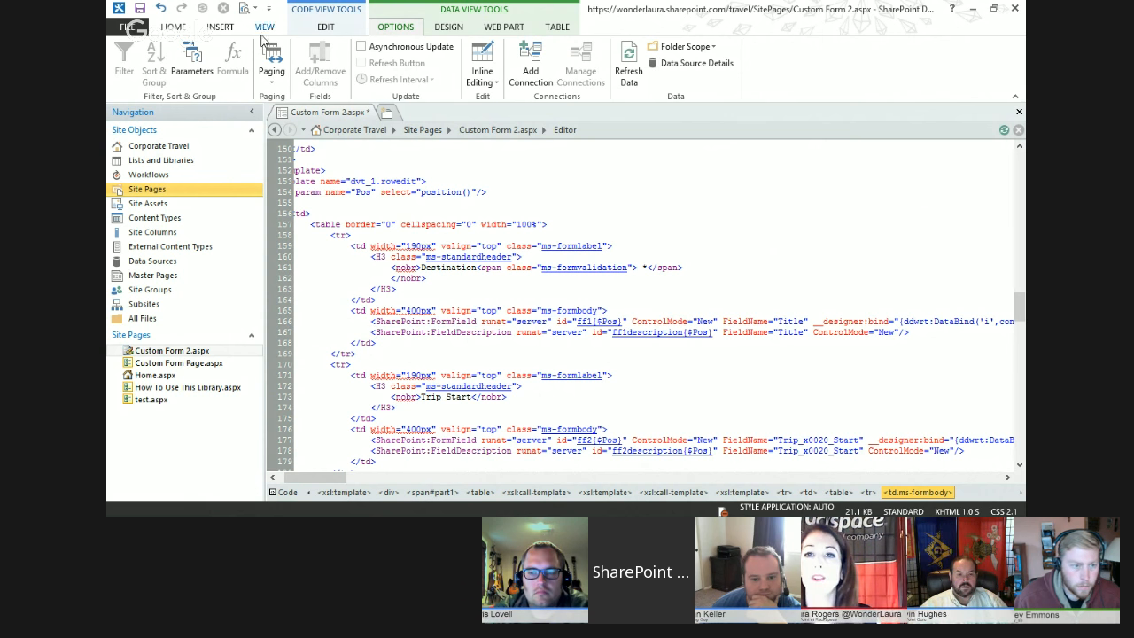
pyautogui.click(213, 28)
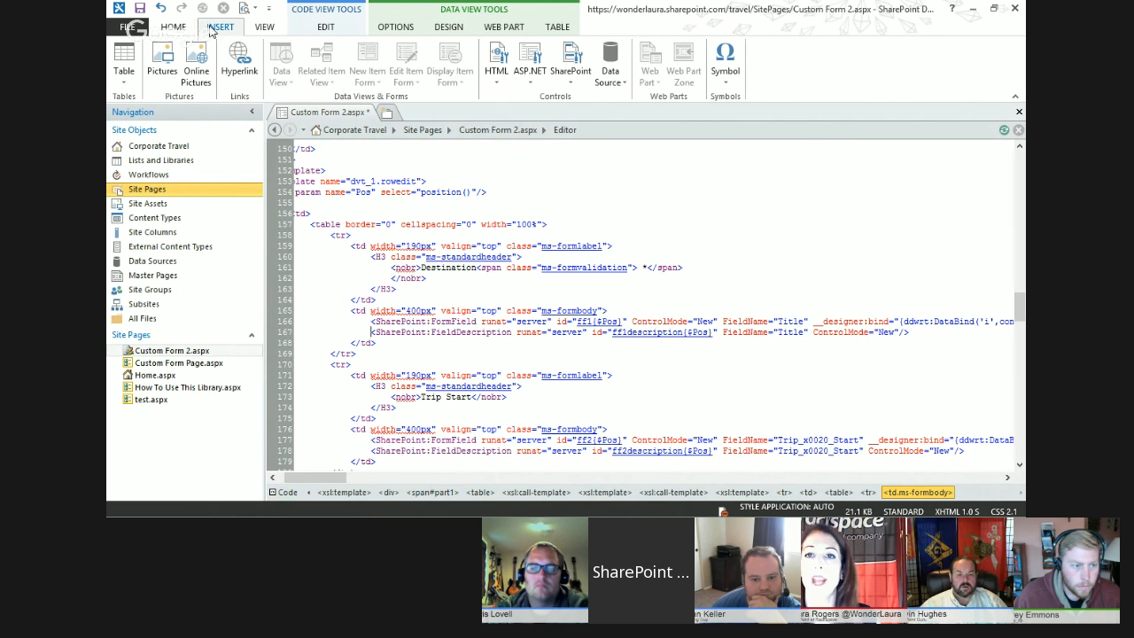
pyautogui.click(569, 82)
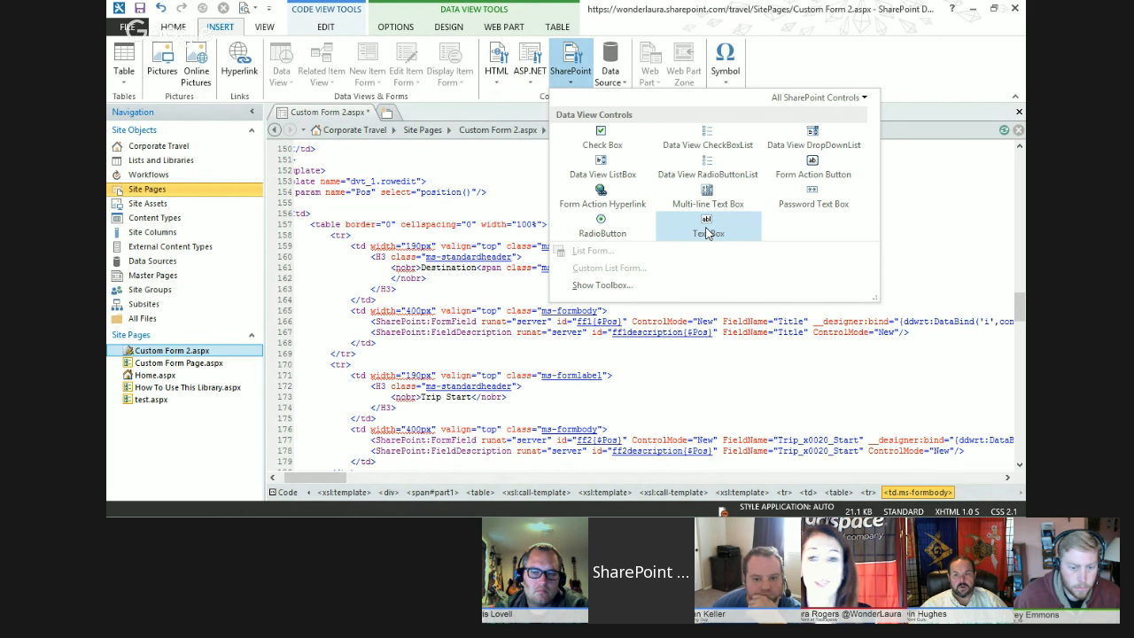
pyautogui.click(418, 350)
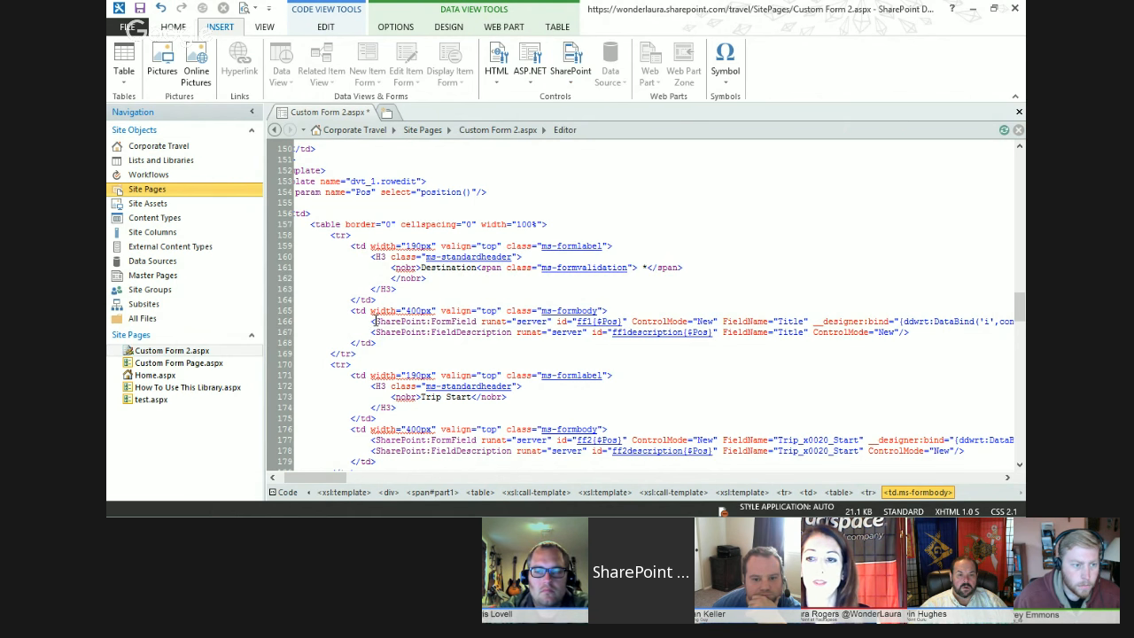
# - Replace SharePoint:FormField with asp:TextBox in the Destination field's control tag
pyautogui.moveTo(375, 322); pyautogui.dragTo(464, 324)
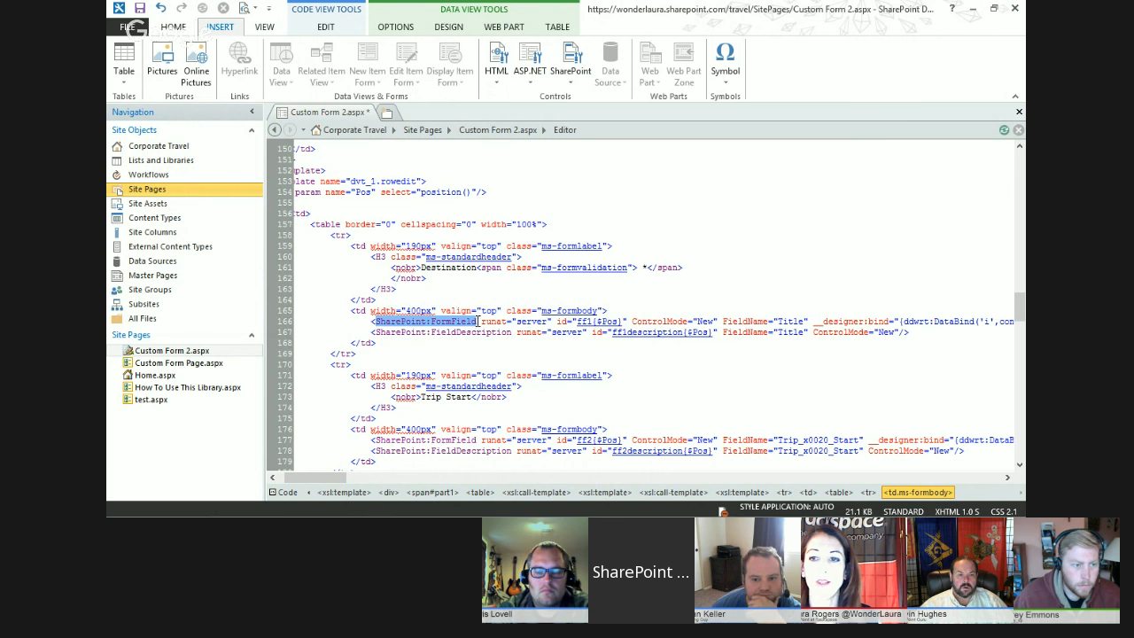
pyautogui.write('asp:T')
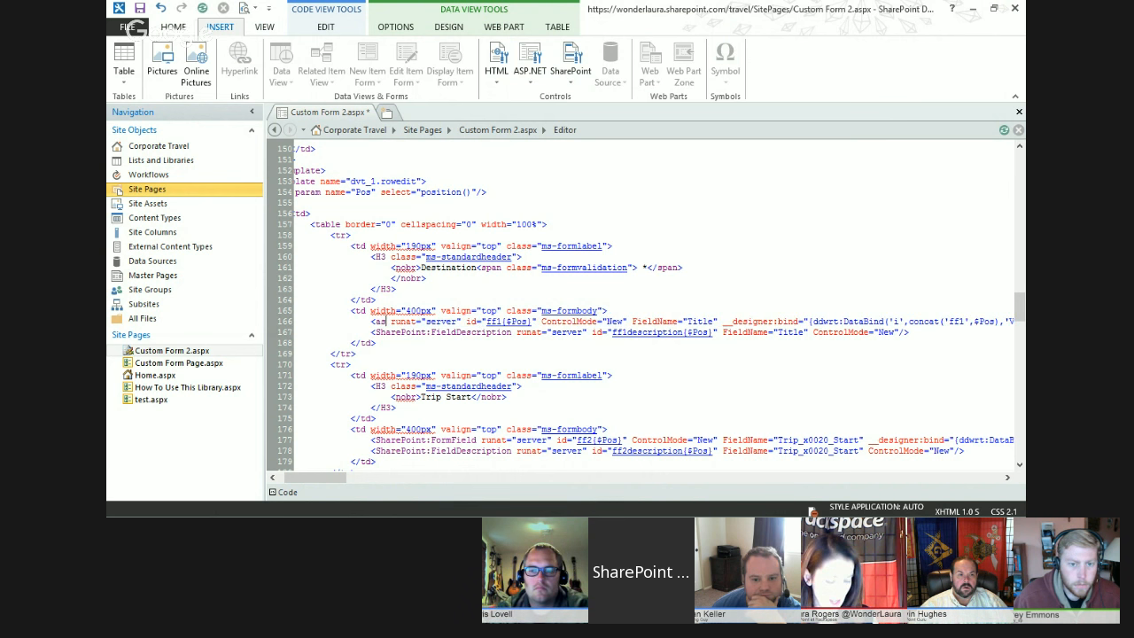
pyautogui.write('extBo')
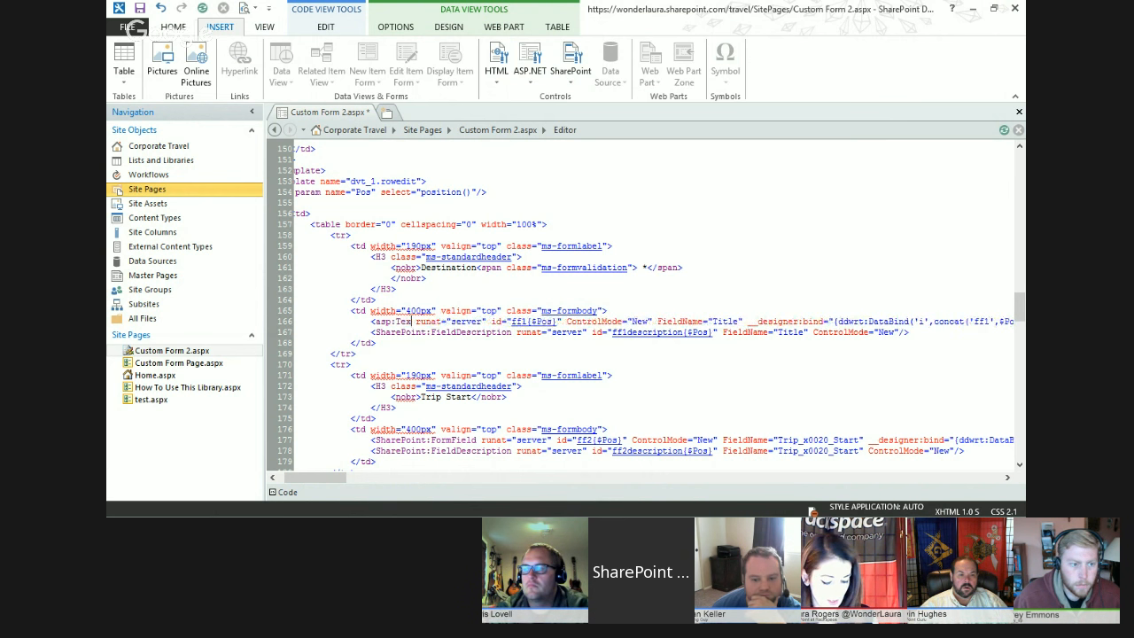
pyautogui.write('x')
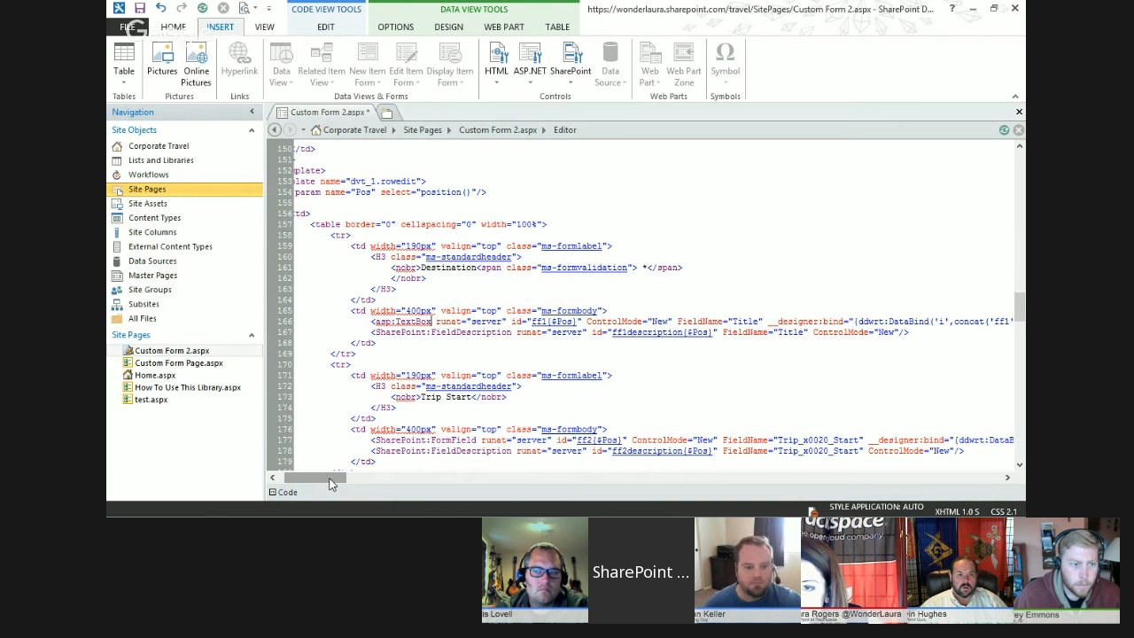
# - Add the attribute text="{$DestinationParam}" after the id in the Destination field's asp:TextBox tag
pyautogui.moveTo(328, 483); pyautogui.dragTo(345, 483)
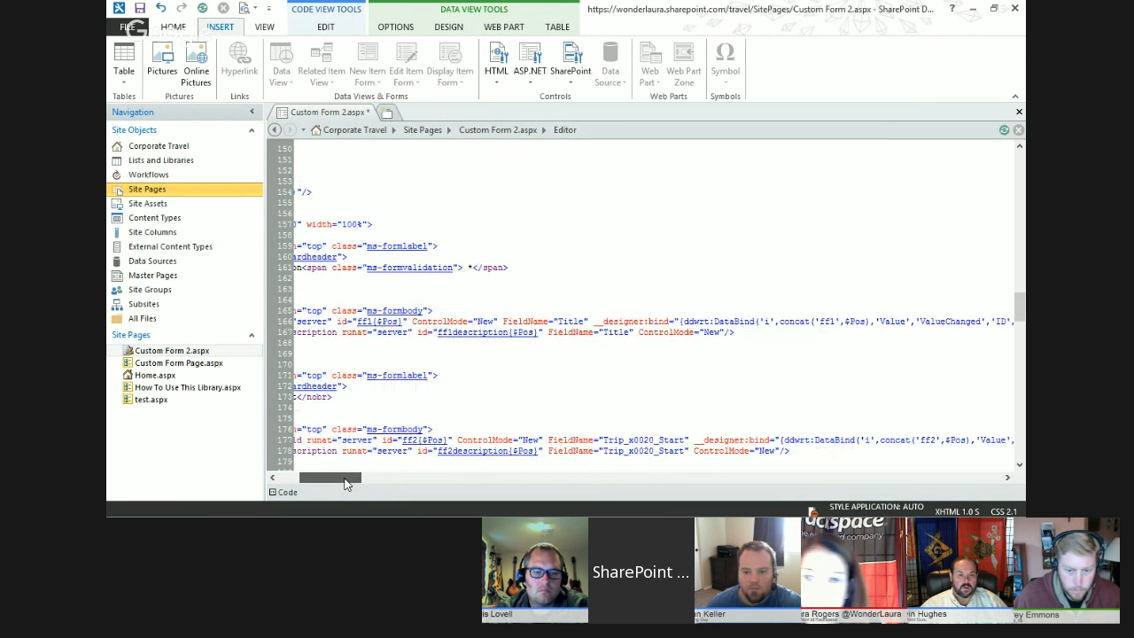
pyautogui.moveTo(346, 483); pyautogui.dragTo(339, 483)
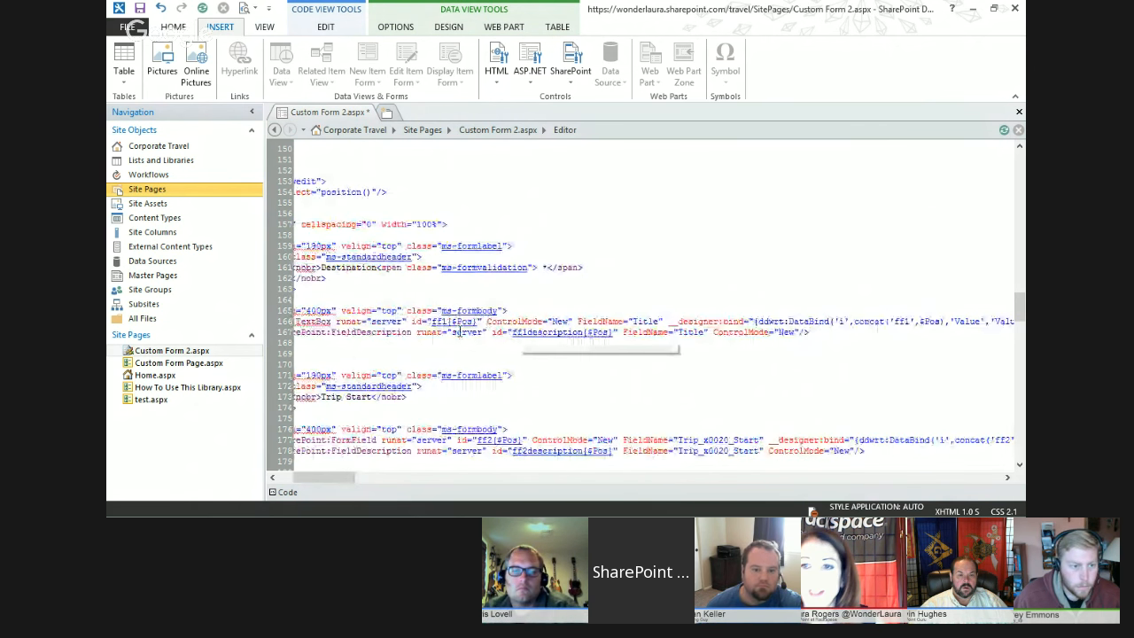
pyautogui.click(486, 321)
pyautogui.write('text')
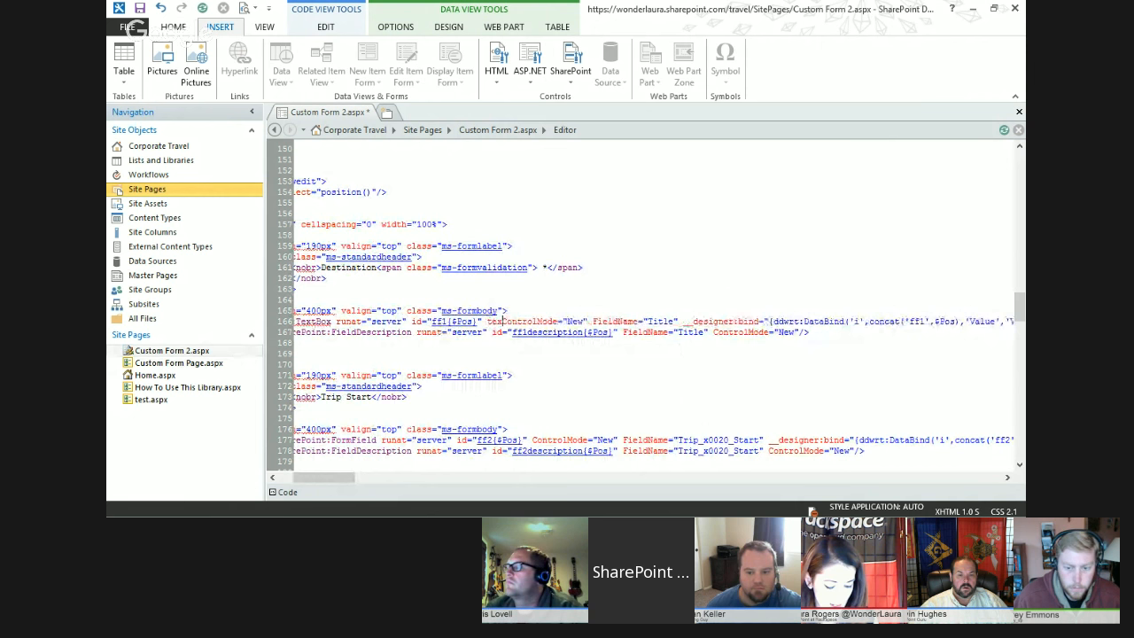
pyautogui.write('="')
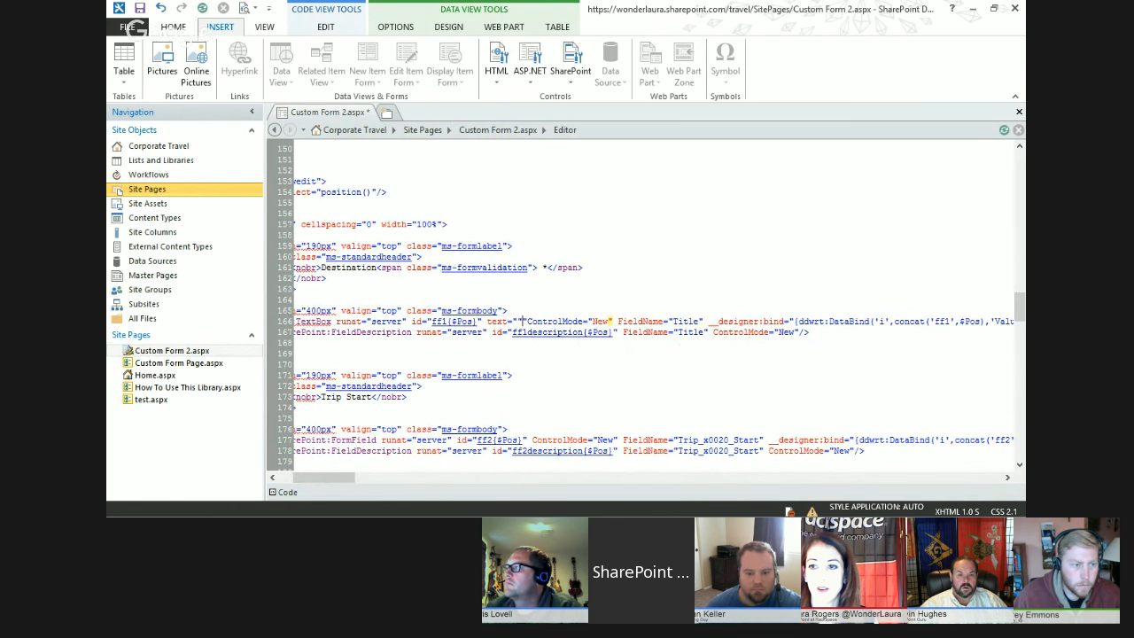
pyautogui.press('Delete')
pyautogui.press('Left')
pyautogui.press('Left')
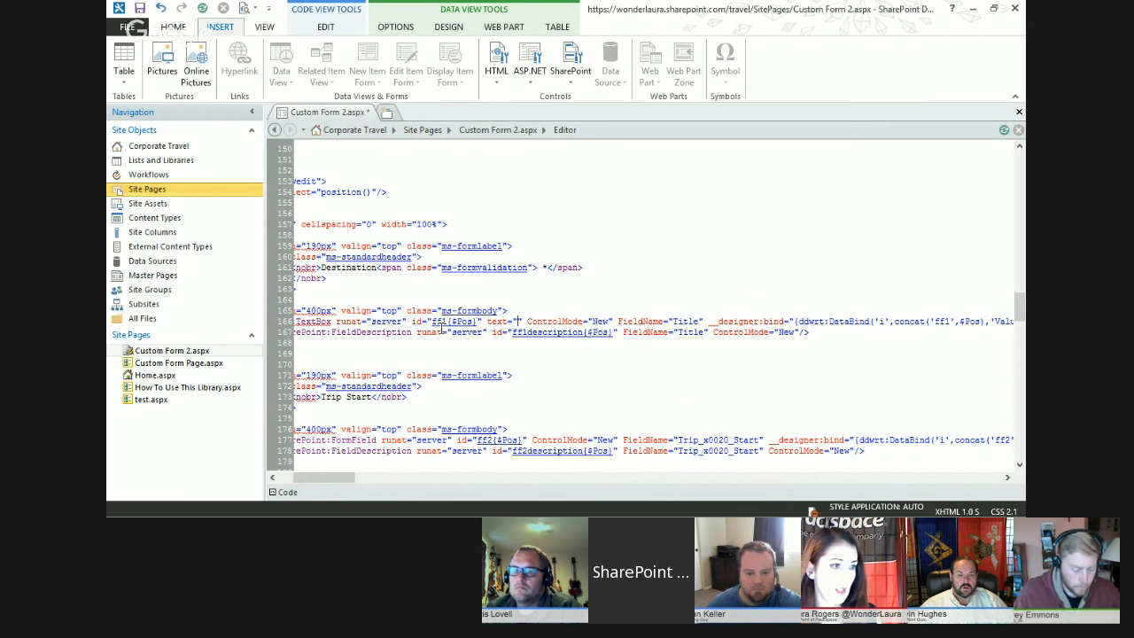
pyautogui.write('{')
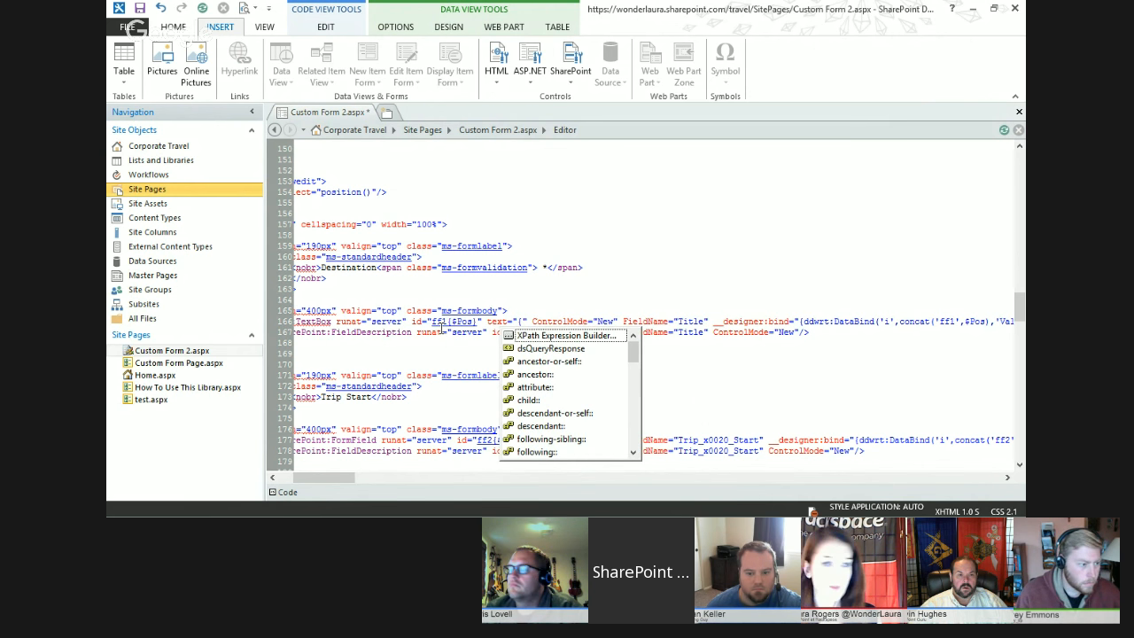
pyautogui.write('$')
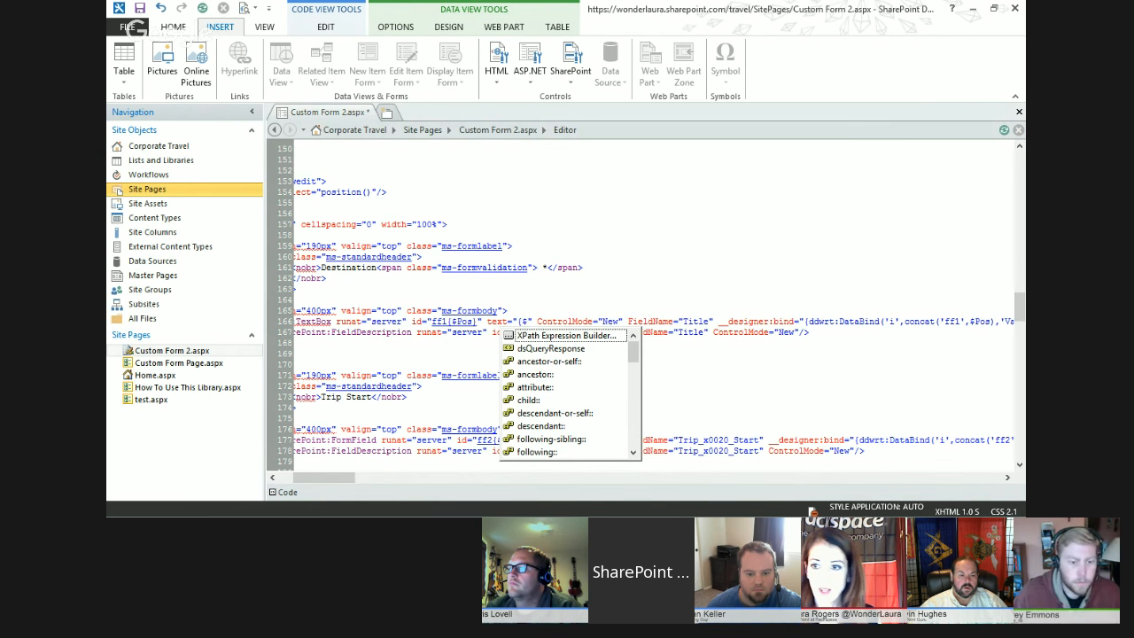
pyautogui.write('DestinationParam')
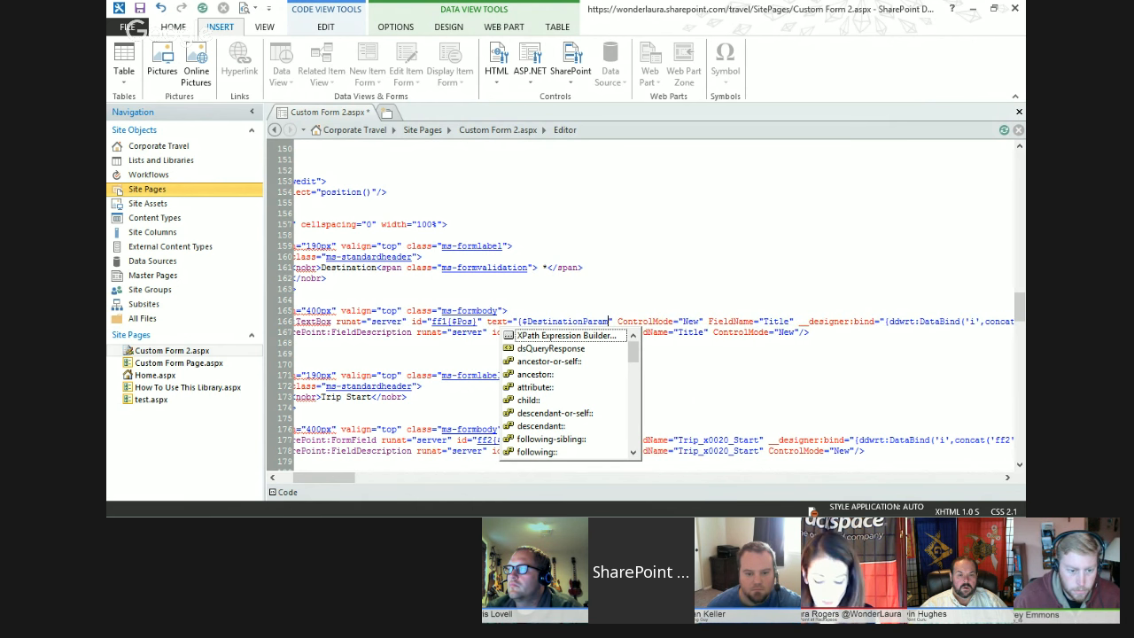
pyautogui.write('}')
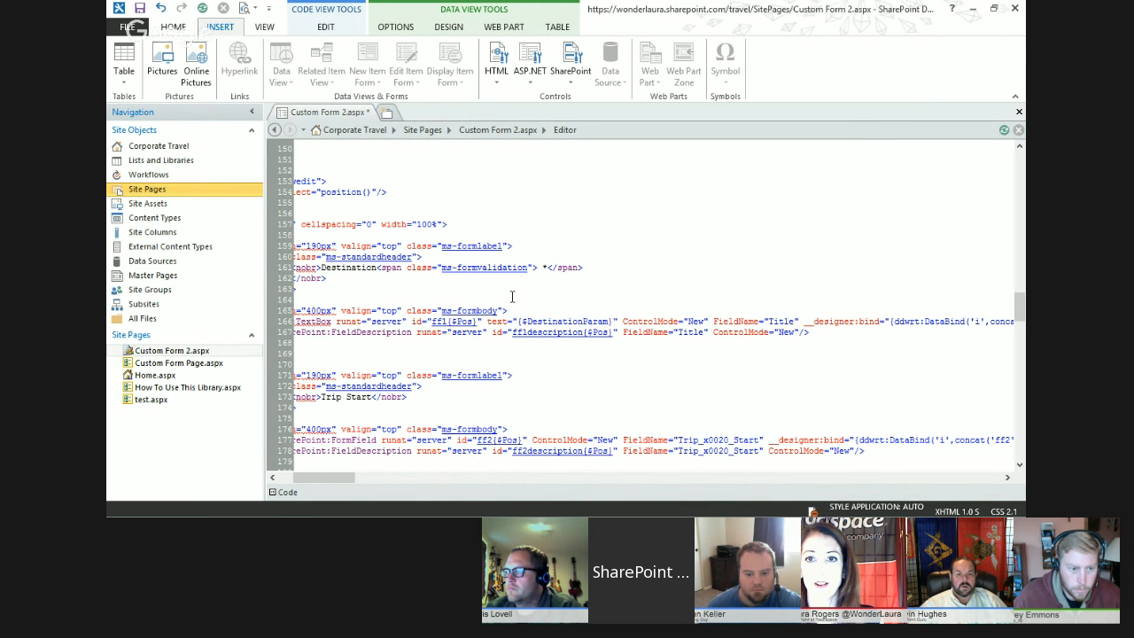
pyautogui.click(395, 27)
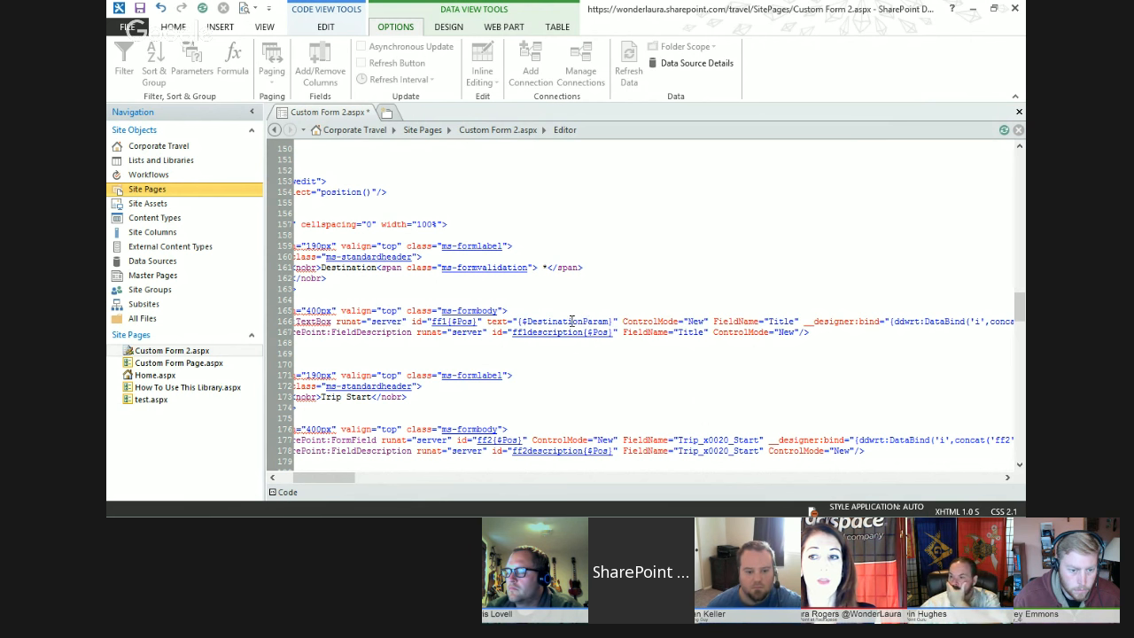
# - Save Custom Form 2.aspx and check the query string variable of DestinationParam in the data view parameters
pyautogui.click(505, 364)
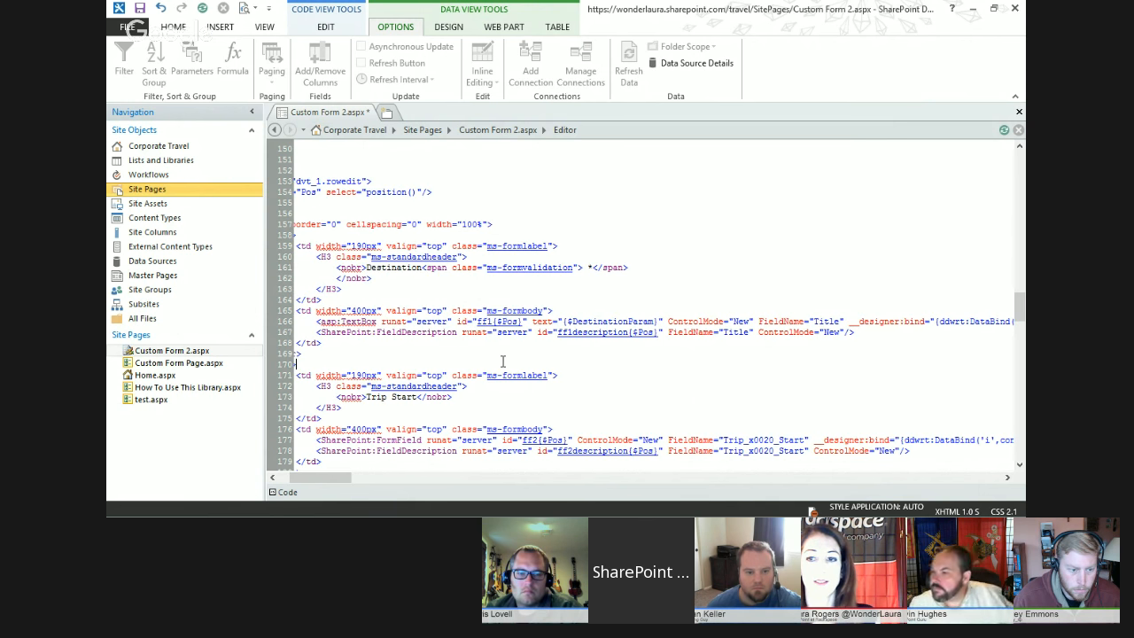
pyautogui.click(140, 7)
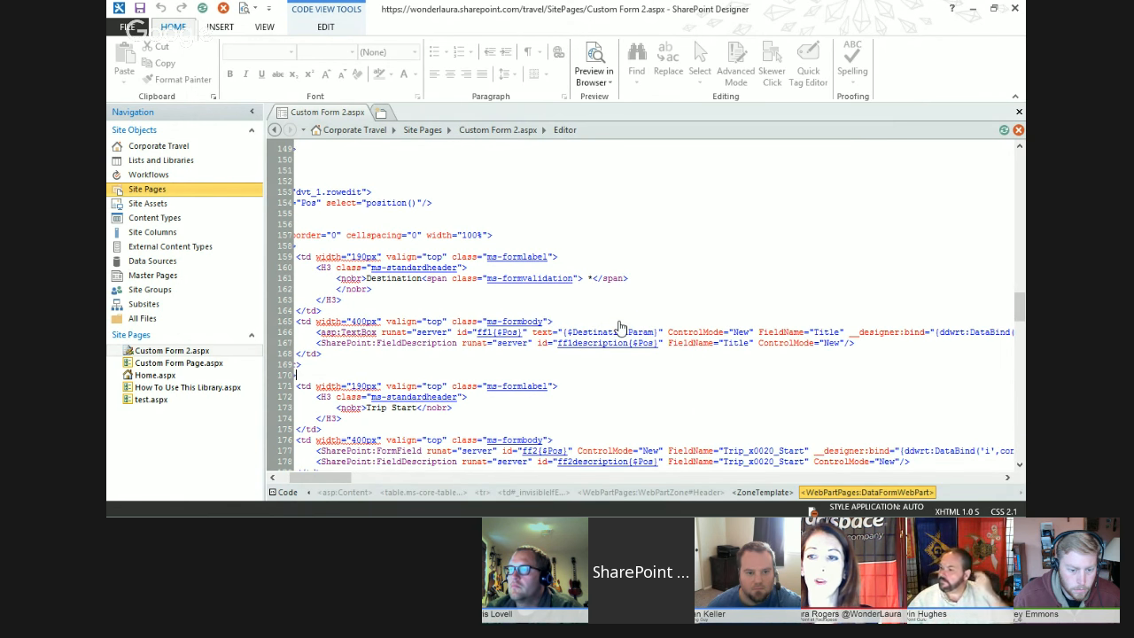
pyautogui.click(656, 333)
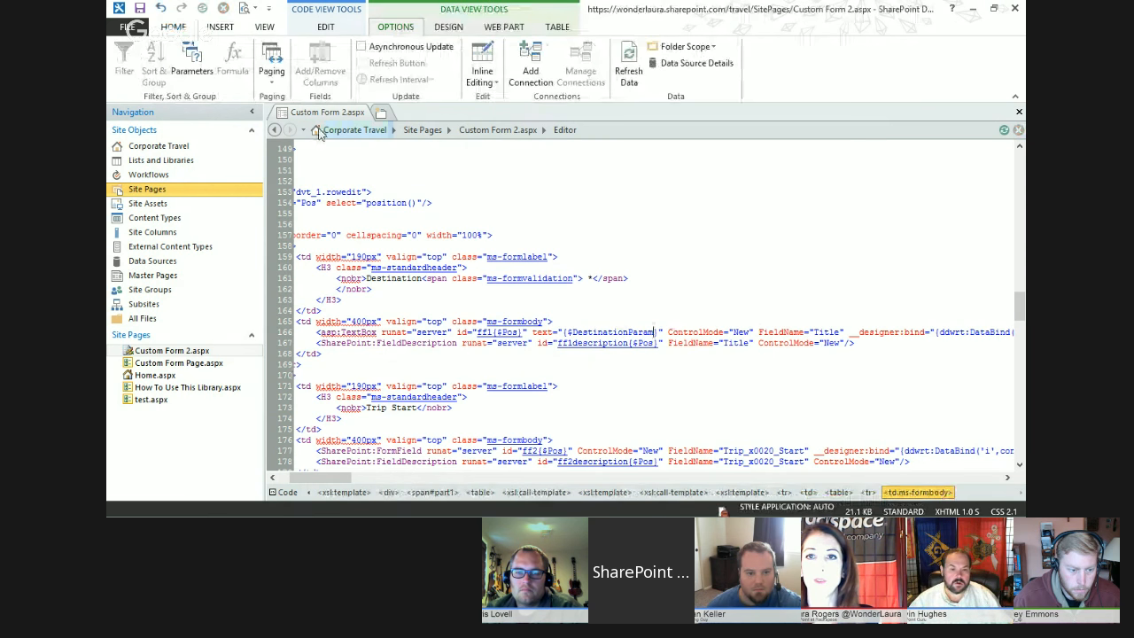
pyautogui.click(192, 71)
pyautogui.click(427, 257)
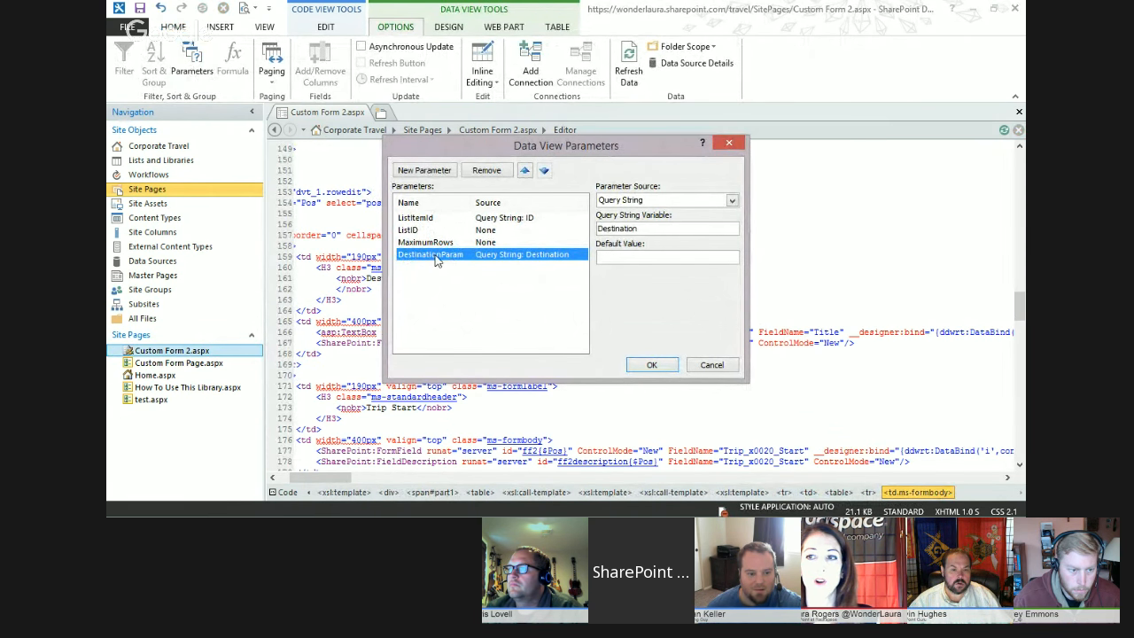
pyautogui.click(637, 228)
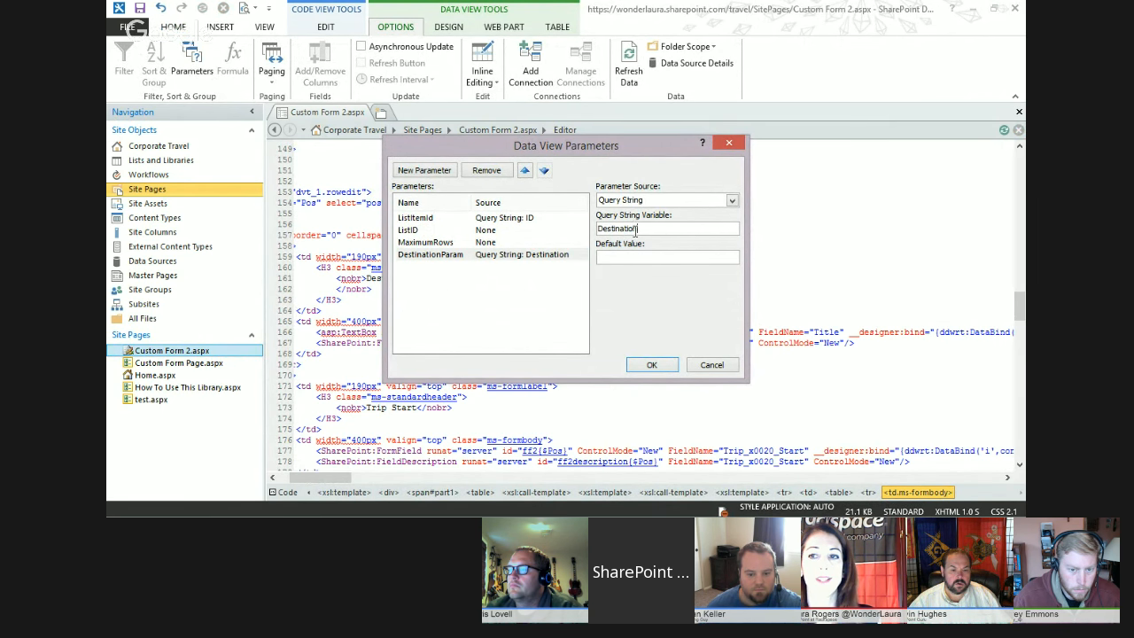
pyautogui.click(705, 368)
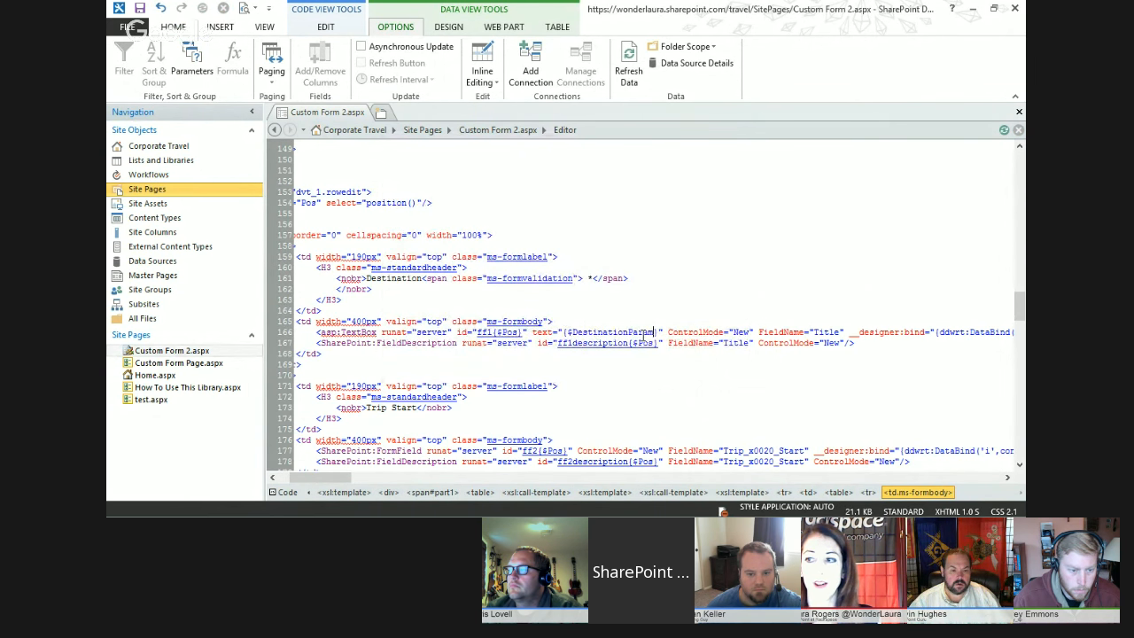
# - Switch to the browser and load Custom Form 2.aspx with all query string parameters removed from its URL
pyautogui.click(973, 8)
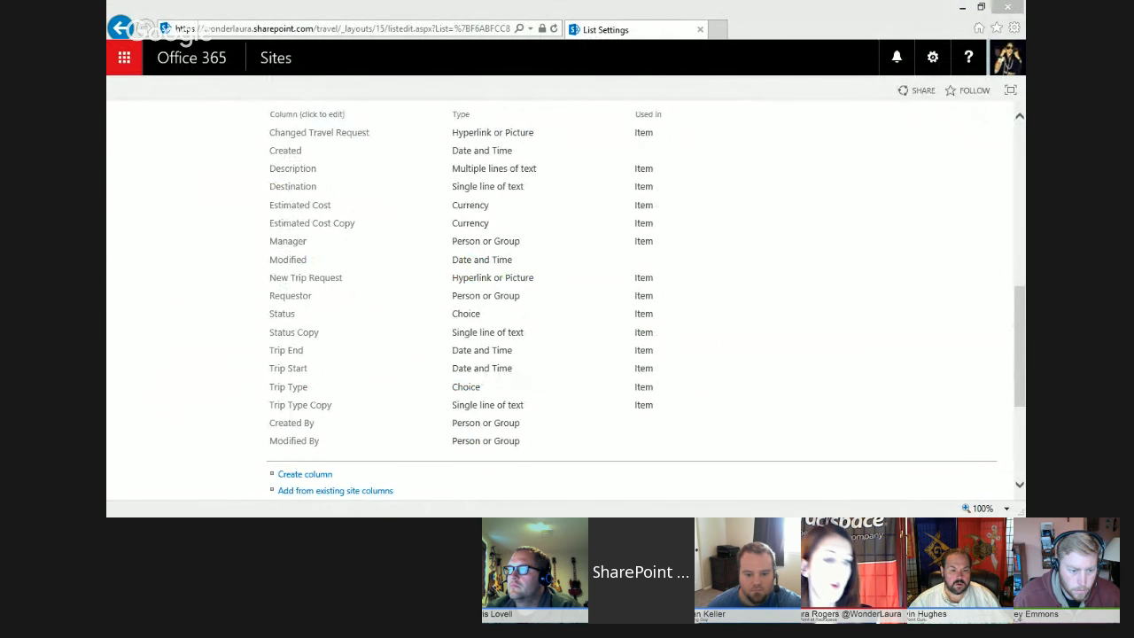
pyautogui.click(155, 515)
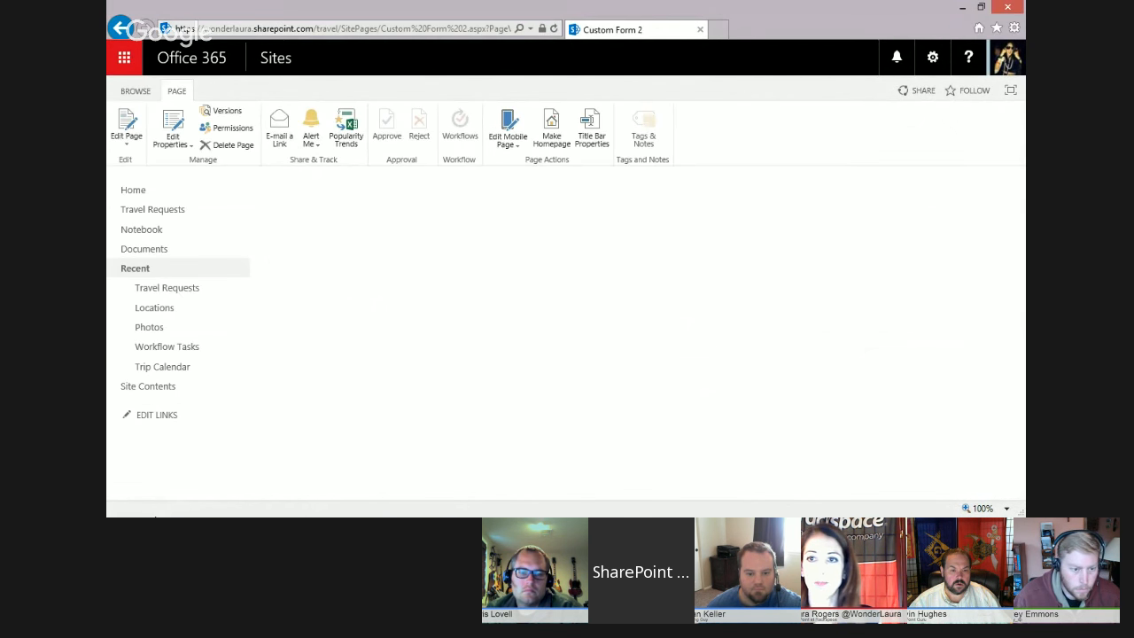
pyautogui.click(192, 28)
pyautogui.press('End')
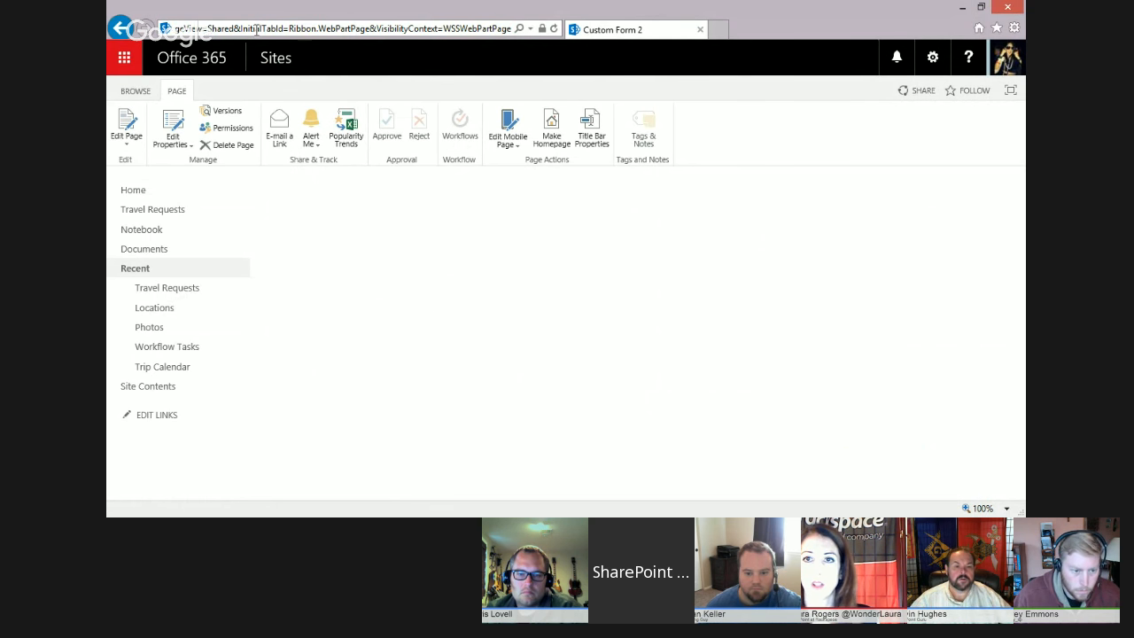
pyautogui.moveTo(192, 29); pyautogui.dragTo(626, 31)
pyautogui.press('BackSpace')
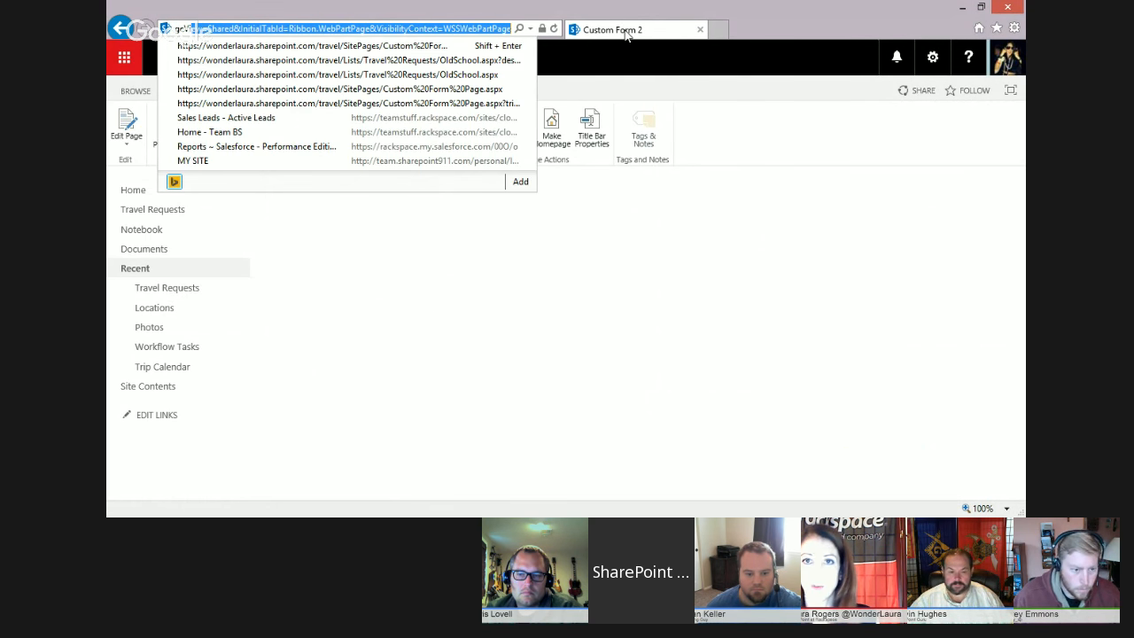
pyautogui.moveTo(482, 29); pyautogui.dragTo(698, 22)
pyautogui.press('BackSpace')
pyautogui.press('Return')
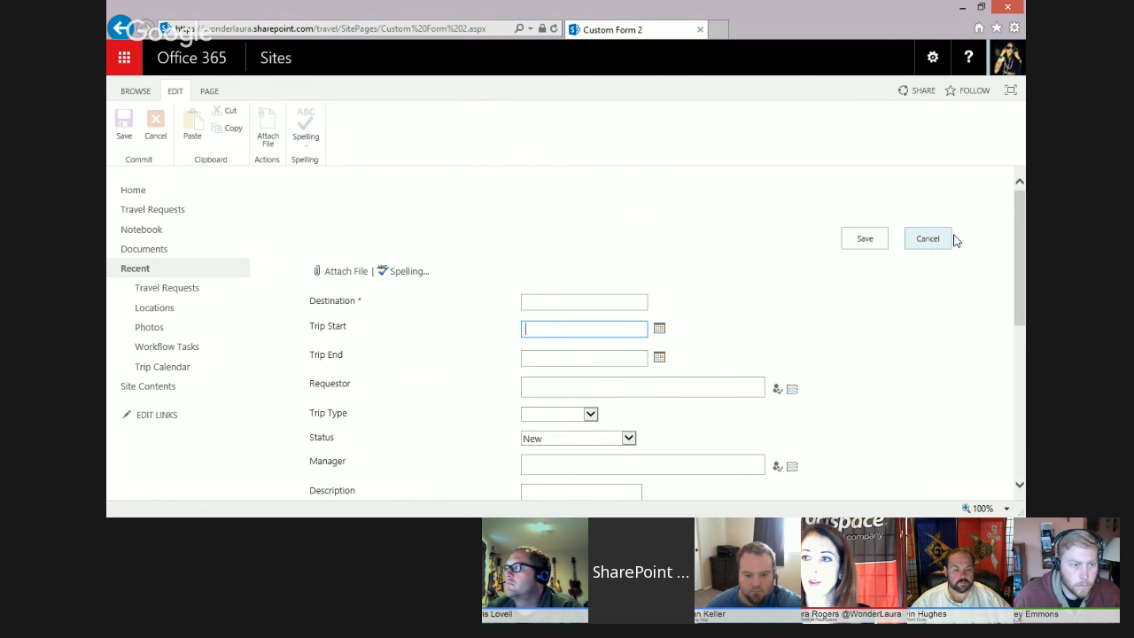
# - Append ?destination=Austin to the Custom Form 2.aspx URL, load it and check the form's Destination field
pyautogui.moveTo(1021, 220); pyautogui.dragTo(1002, 180)
pyautogui.click(494, 27)
pyautogui.click(494, 27)
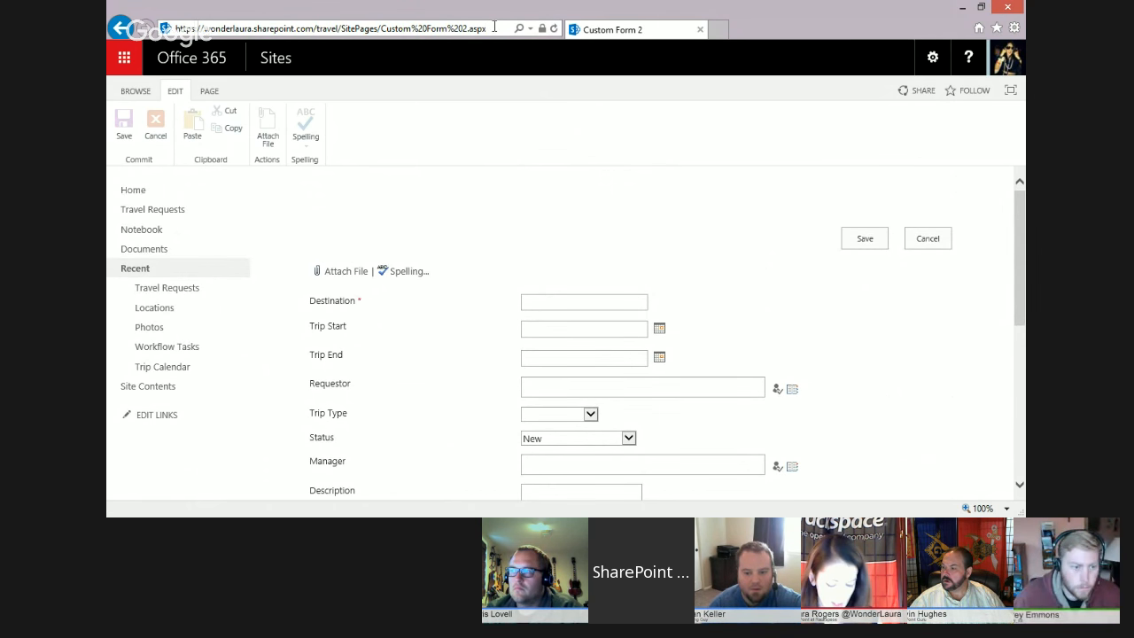
pyautogui.write('?destination=Aust')
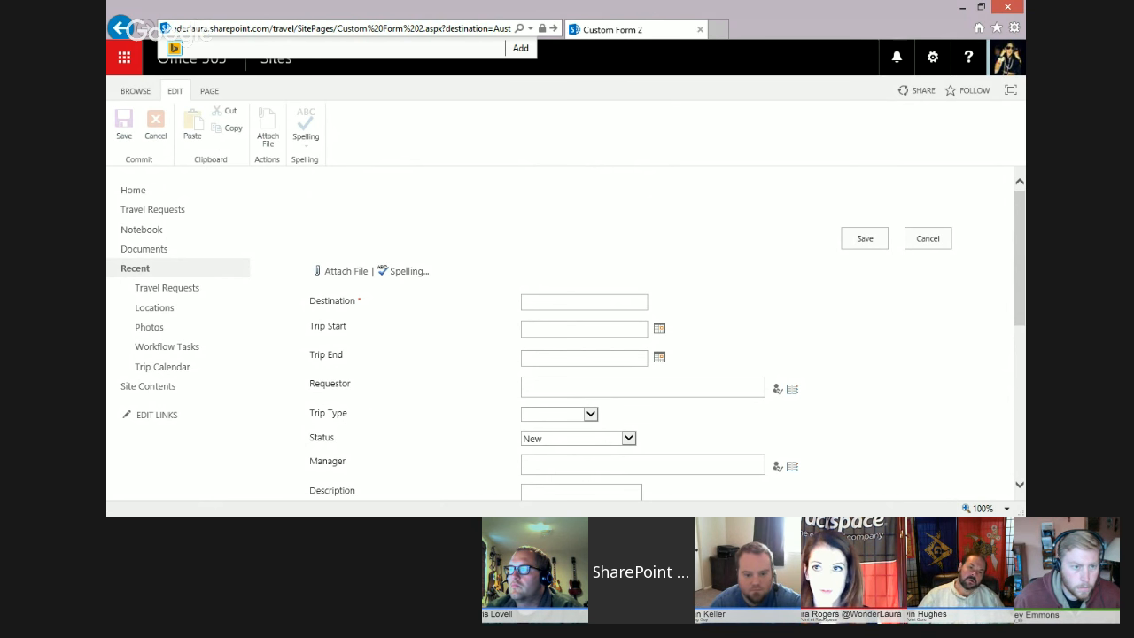
pyautogui.press('Return')
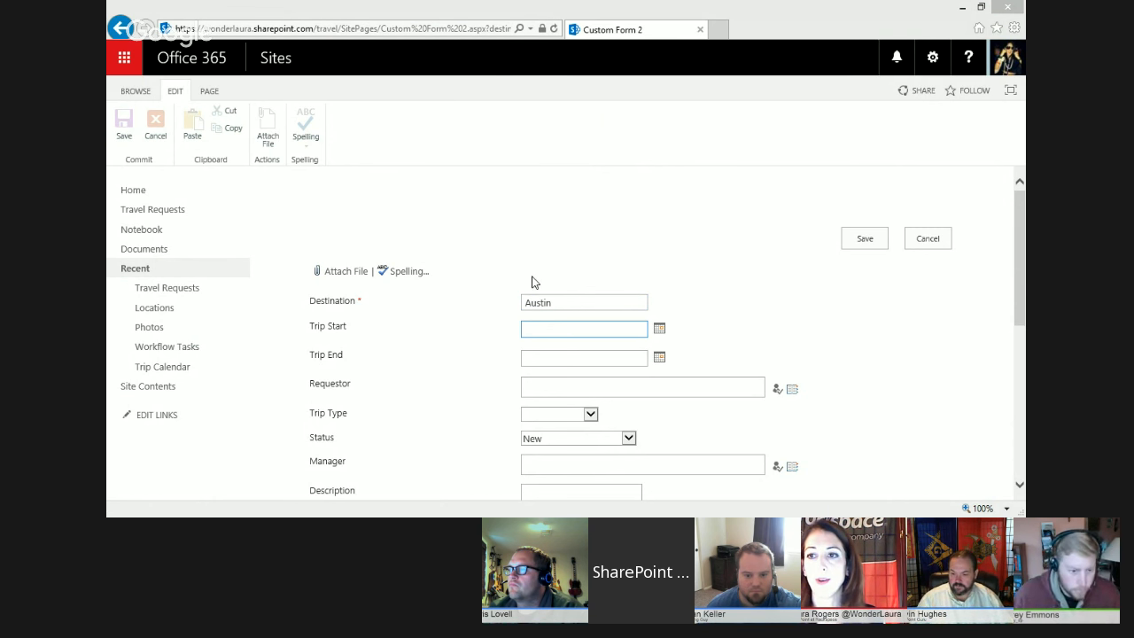
pyautogui.click(598, 321)
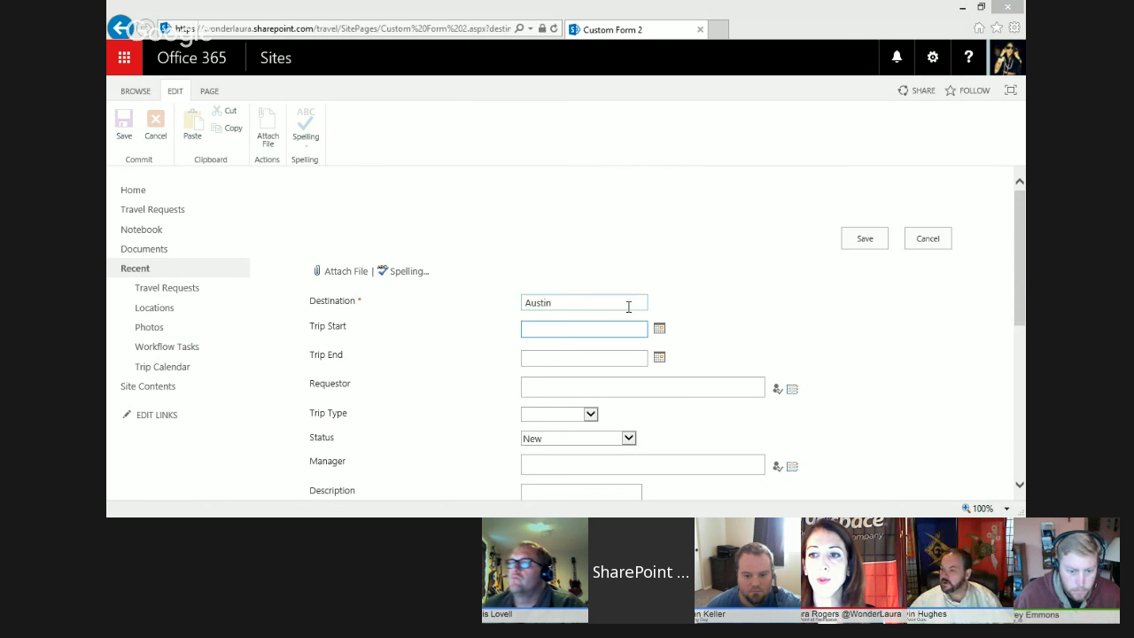
pyautogui.moveTo(1022, 279)
pyautogui.mouseDown()
pyautogui.moveTo(1020, 404)
pyautogui.moveTo(1015, 271)
pyautogui.mouseUp()
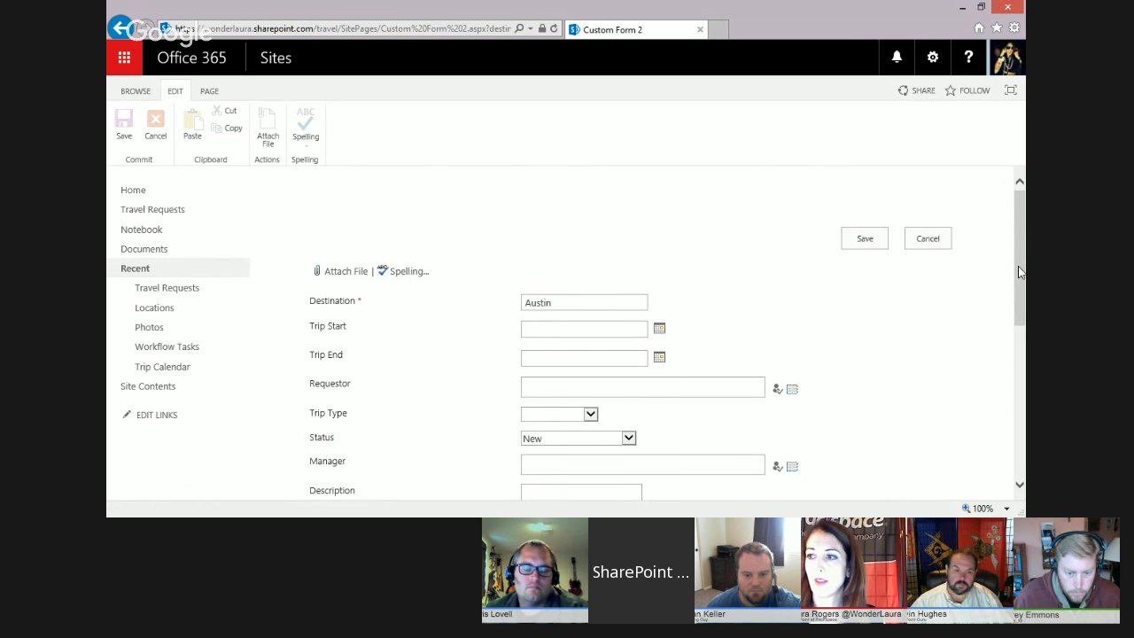
pyautogui.moveTo(1020, 268); pyautogui.dragTo(1022, 271)
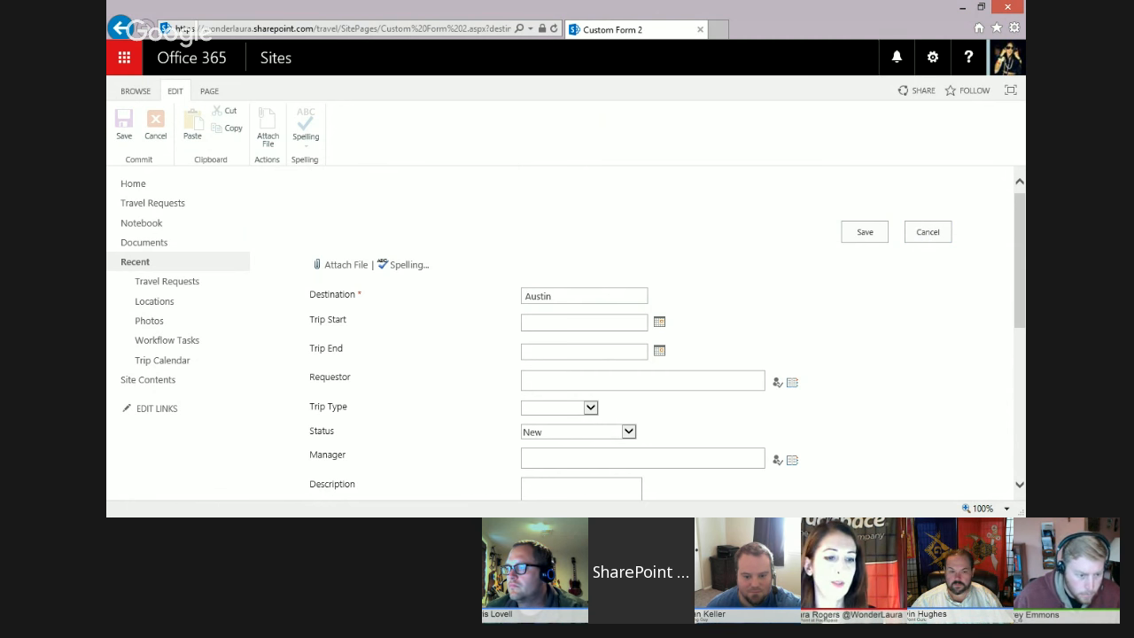
# - Return to SharePoint Designer and examine the Trip End field's label and SharePoint:FormField code
pyautogui.click(628, 515)
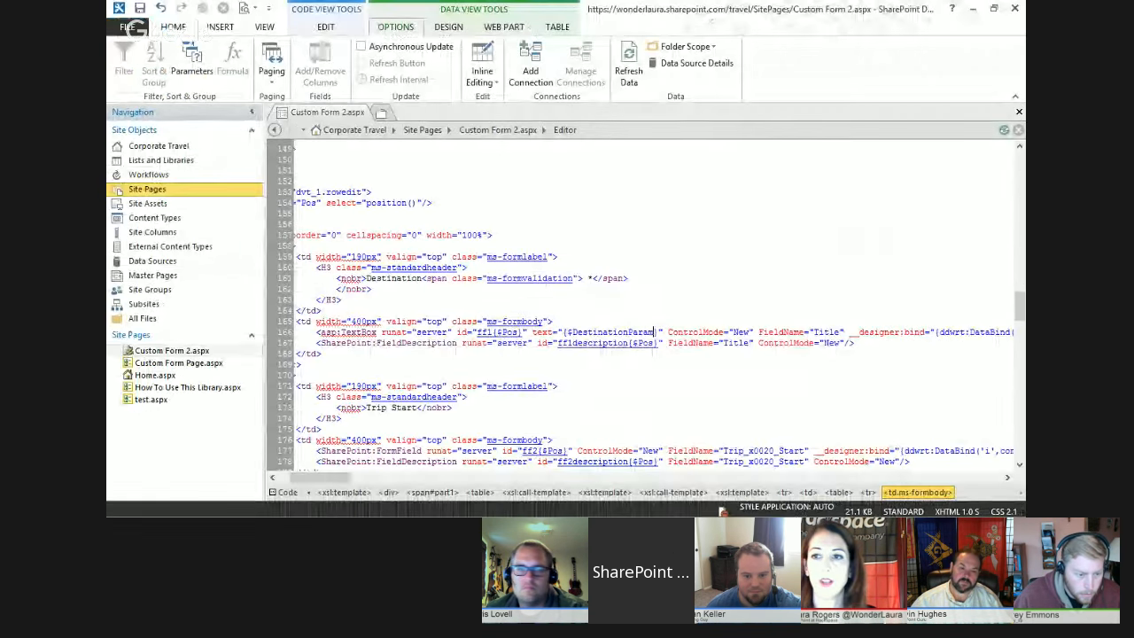
pyautogui.moveTo(304, 479); pyautogui.dragTo(284, 479)
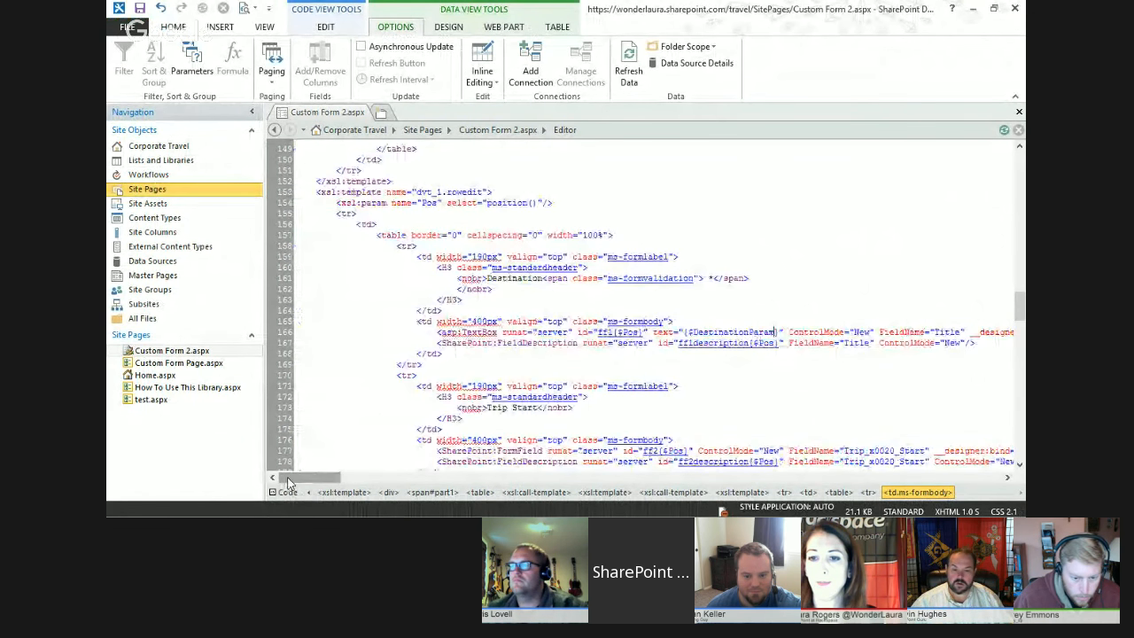
pyautogui.scroll(-7, 803, 315)
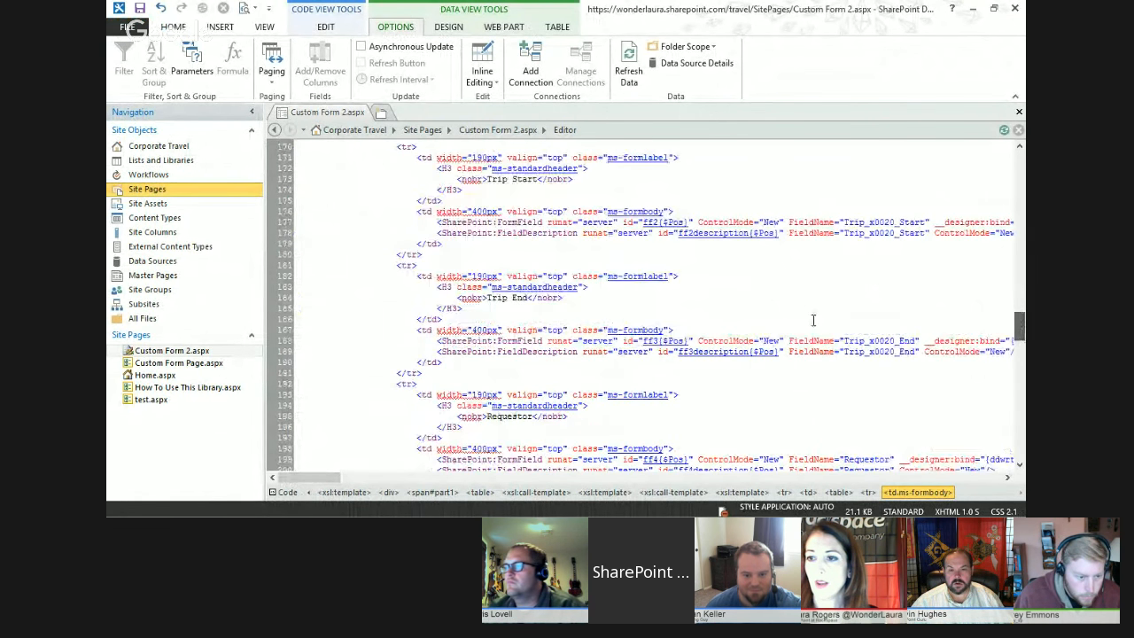
pyautogui.click(529, 298)
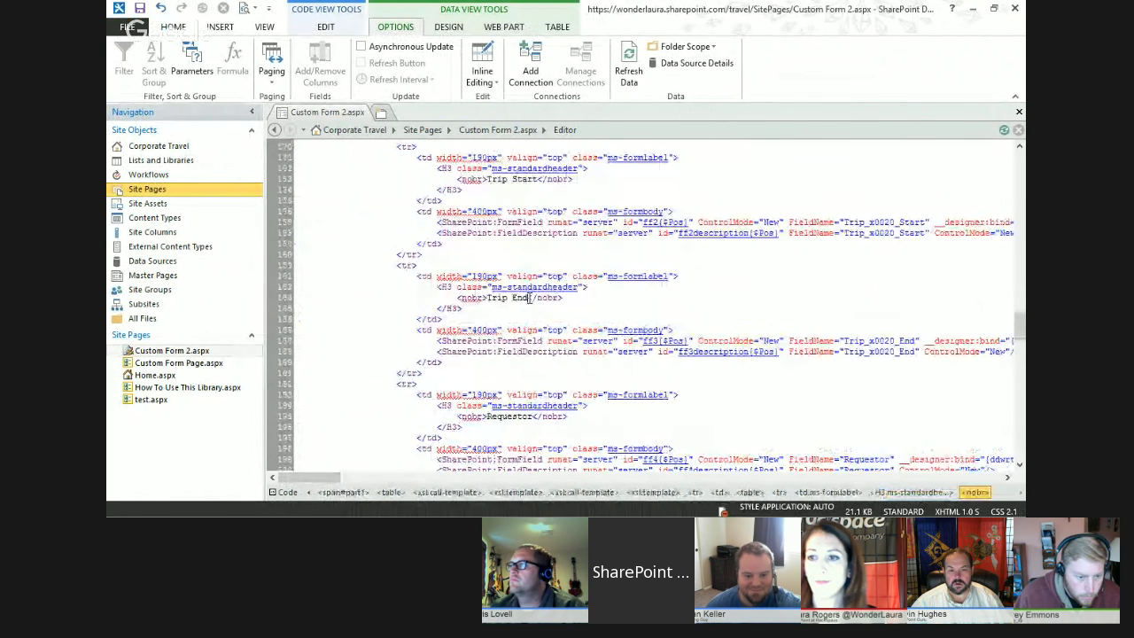
pyautogui.click(489, 80)
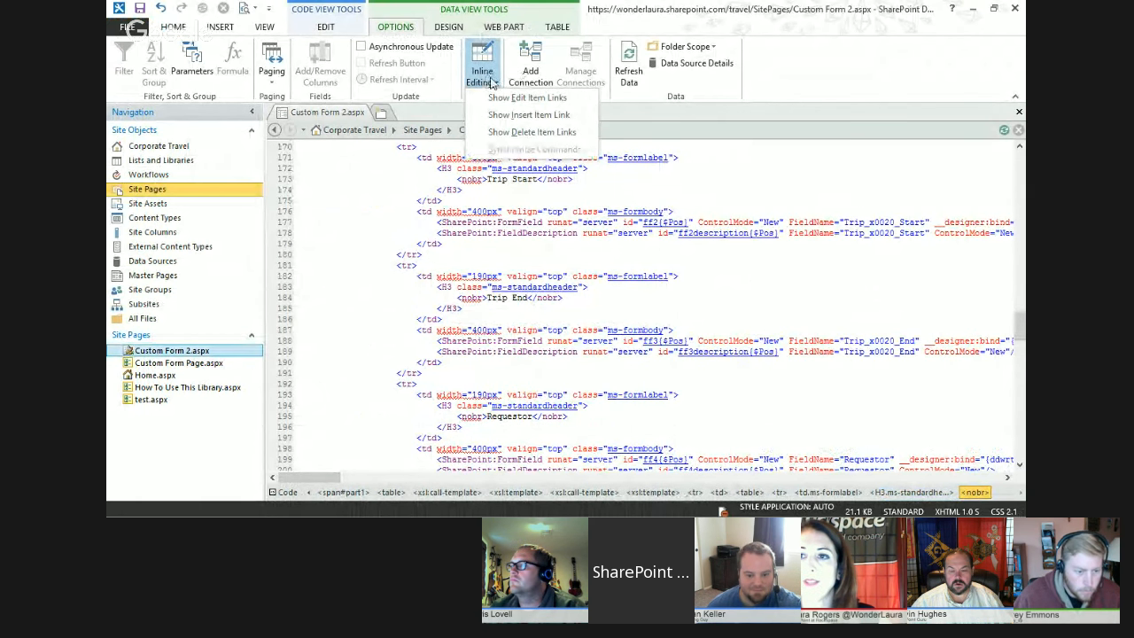
pyautogui.click(521, 342)
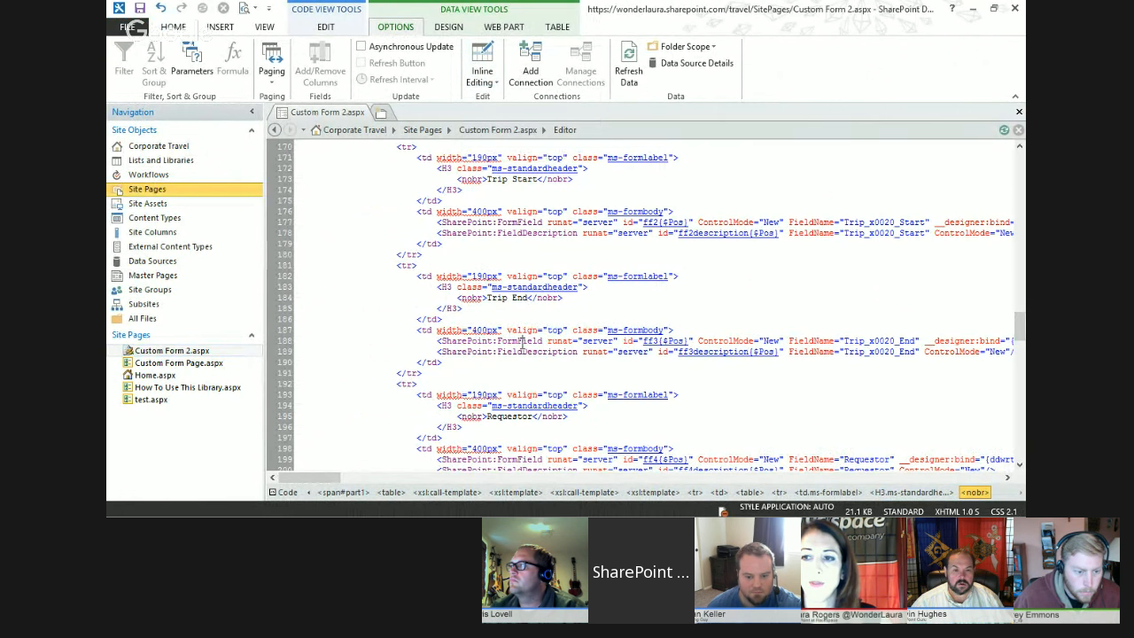
pyautogui.click(523, 343)
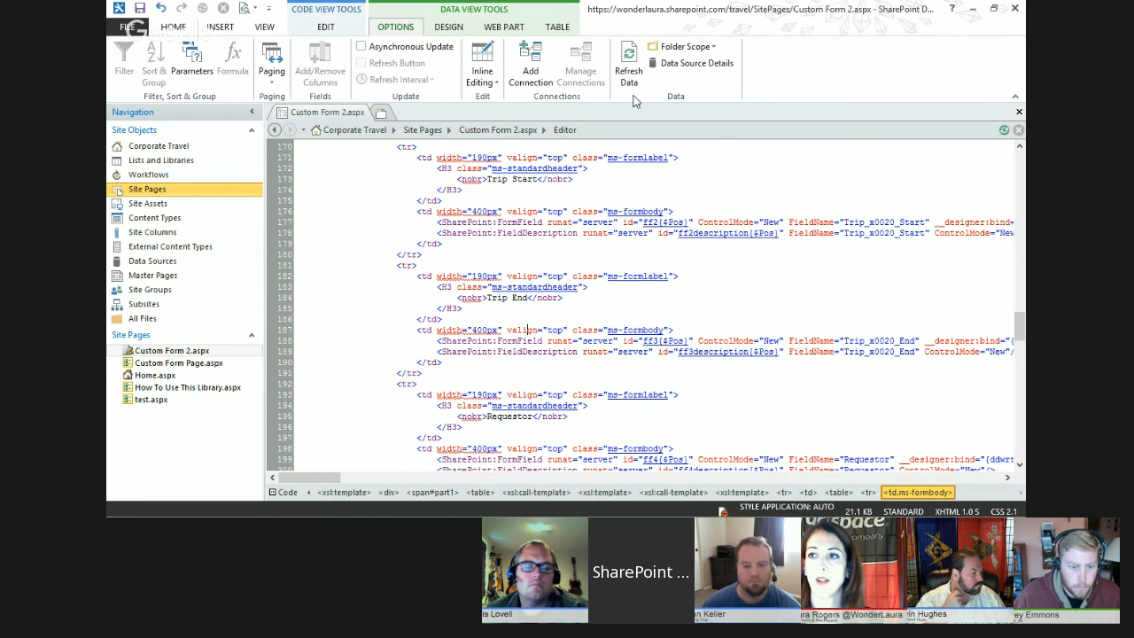
# - Start saving the Travel Requests form web part to a file and choose the Desktop as its location
pyautogui.click(505, 27)
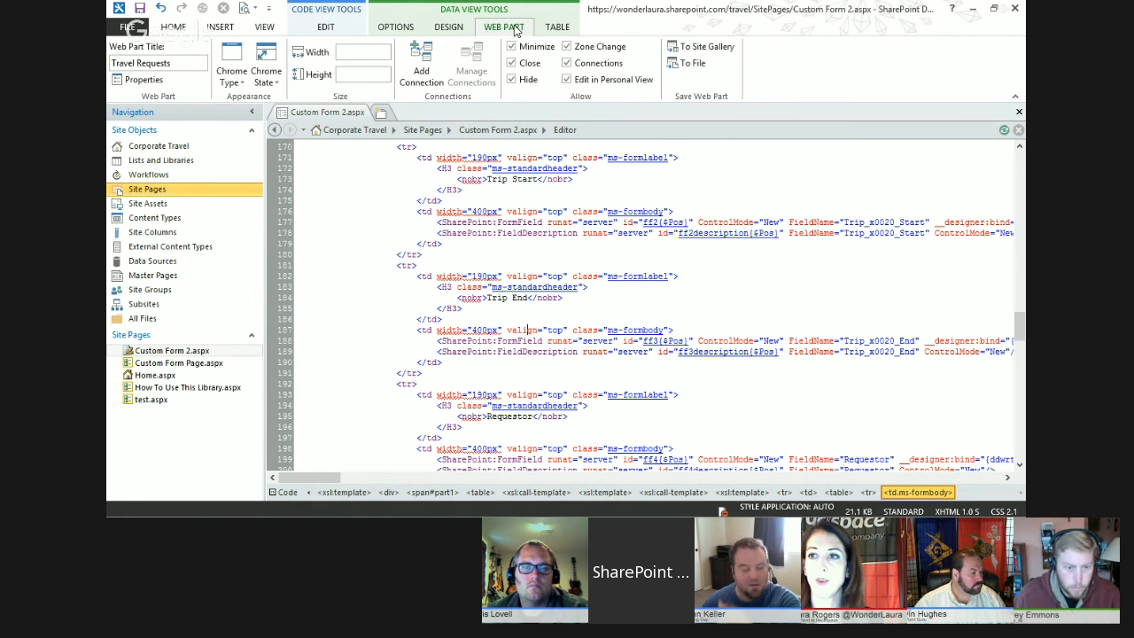
pyautogui.click(698, 66)
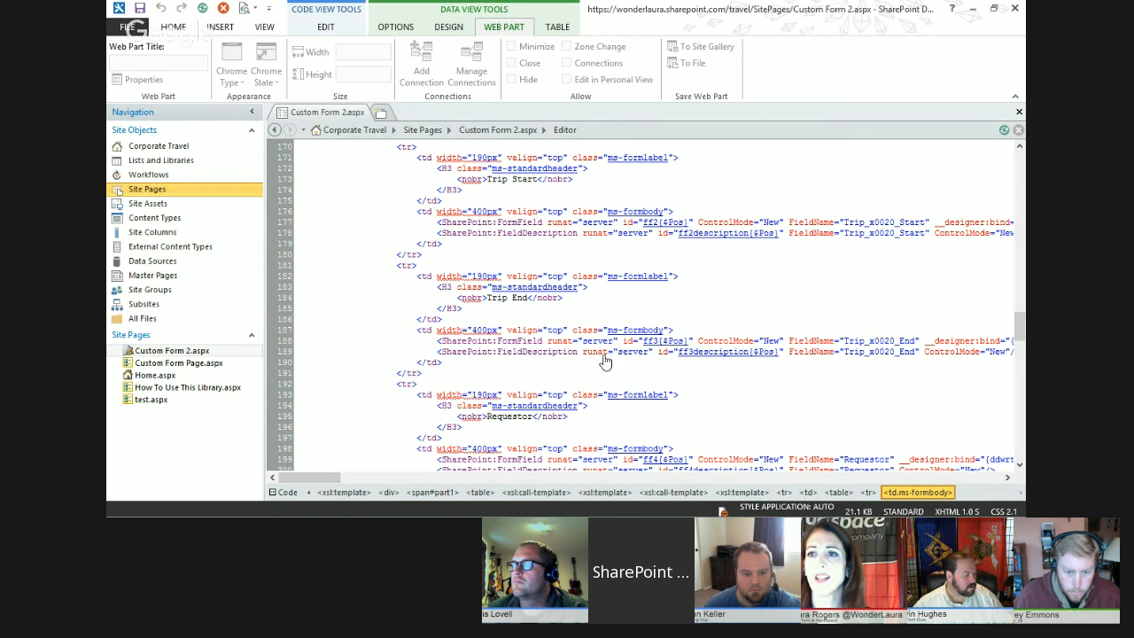
pyautogui.hotkey('alt', 'Tab')
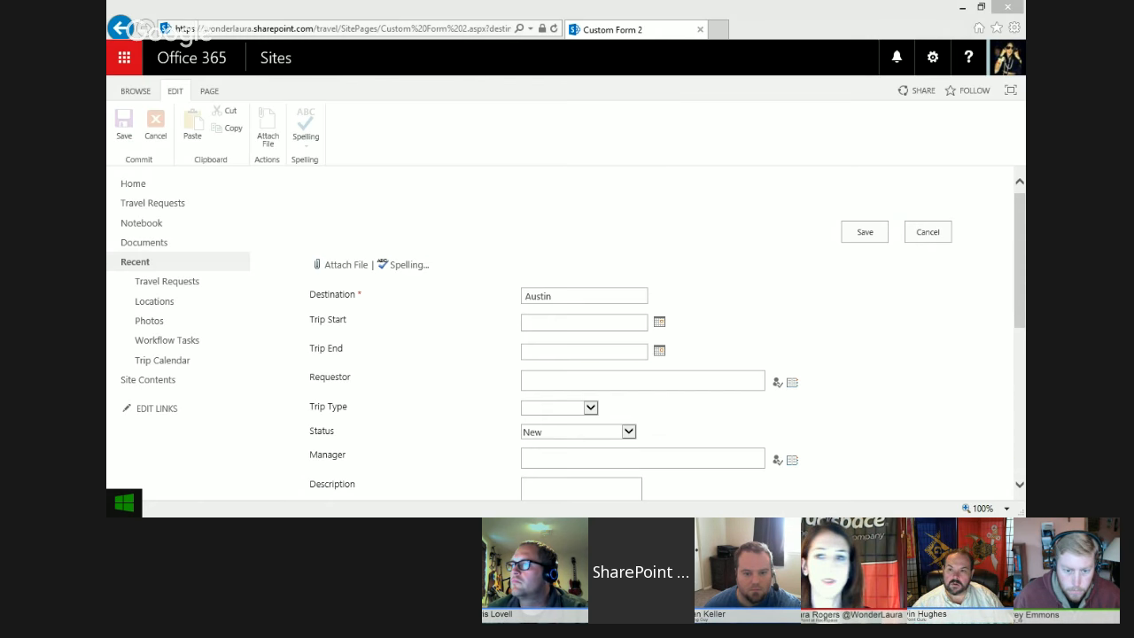
pyautogui.hotkey('alt', 'Tab')
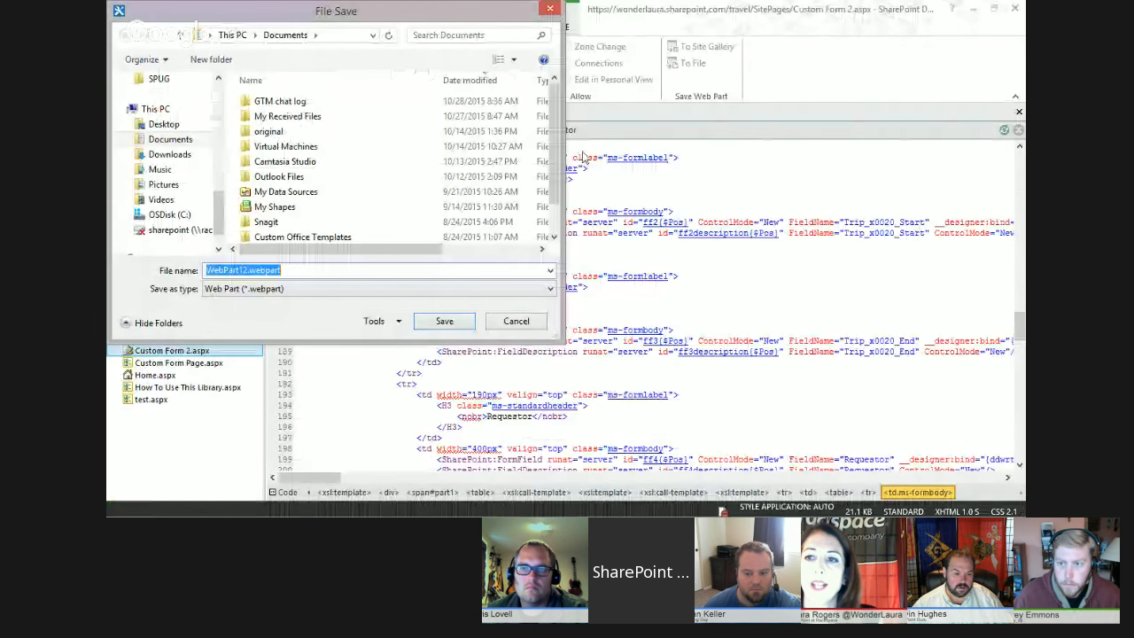
pyautogui.scroll(3, 223, 107)
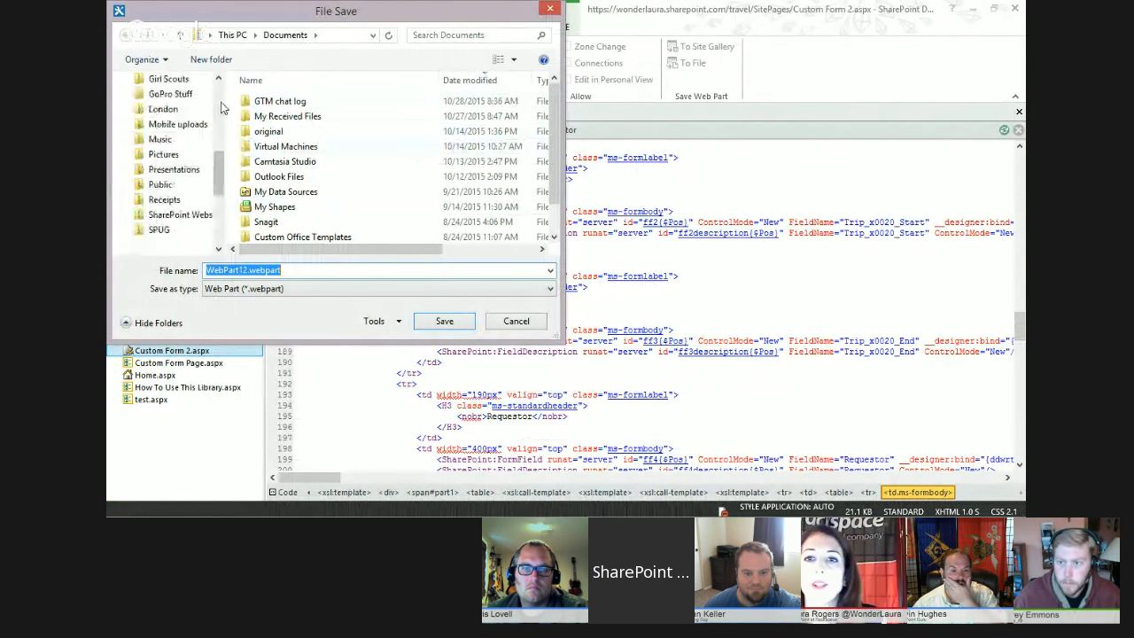
pyautogui.scroll(5, 222, 106)
pyautogui.click(163, 146)
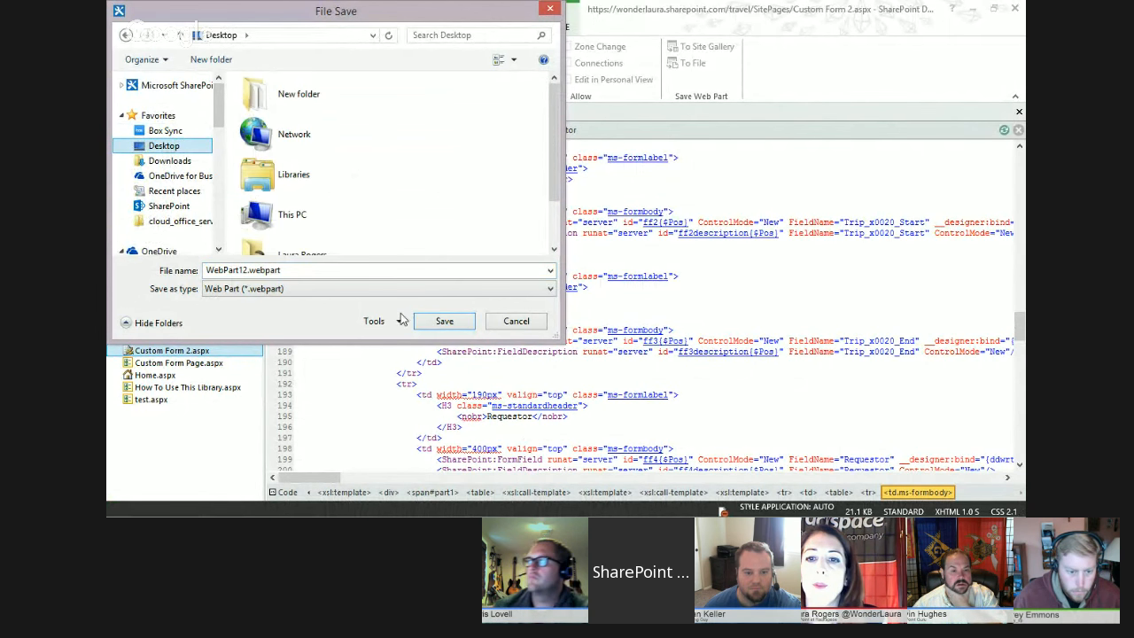
# - Name the exported web part file customtravel.webpart and save it
pyautogui.click(251, 269)
pyautogui.moveTo(249, 270); pyautogui.dragTo(164, 261)
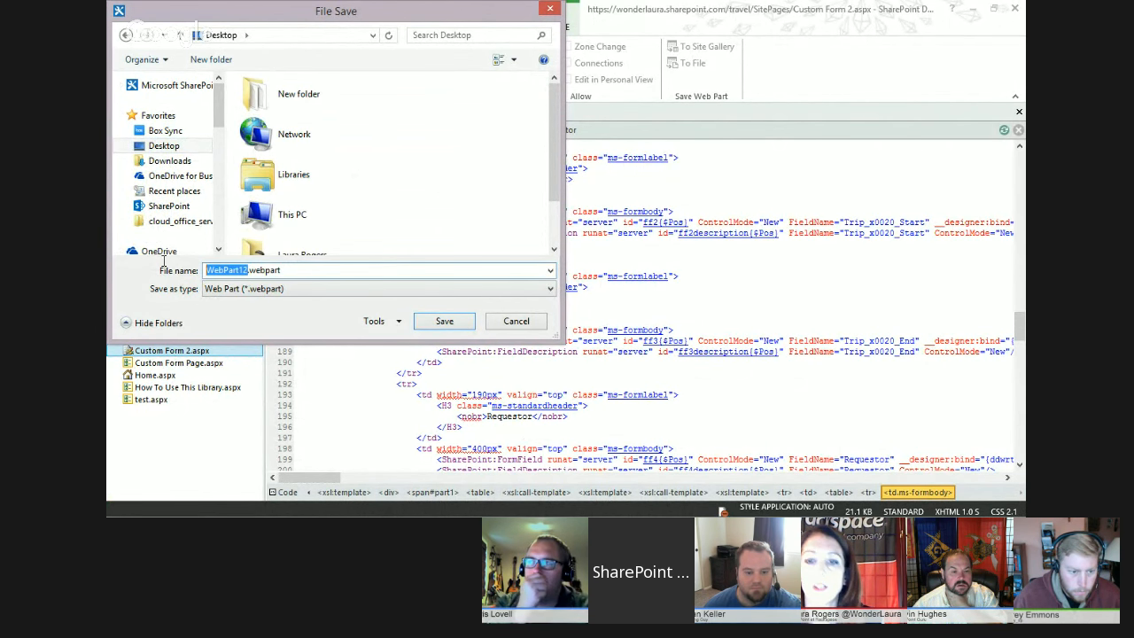
pyautogui.write('customtra')
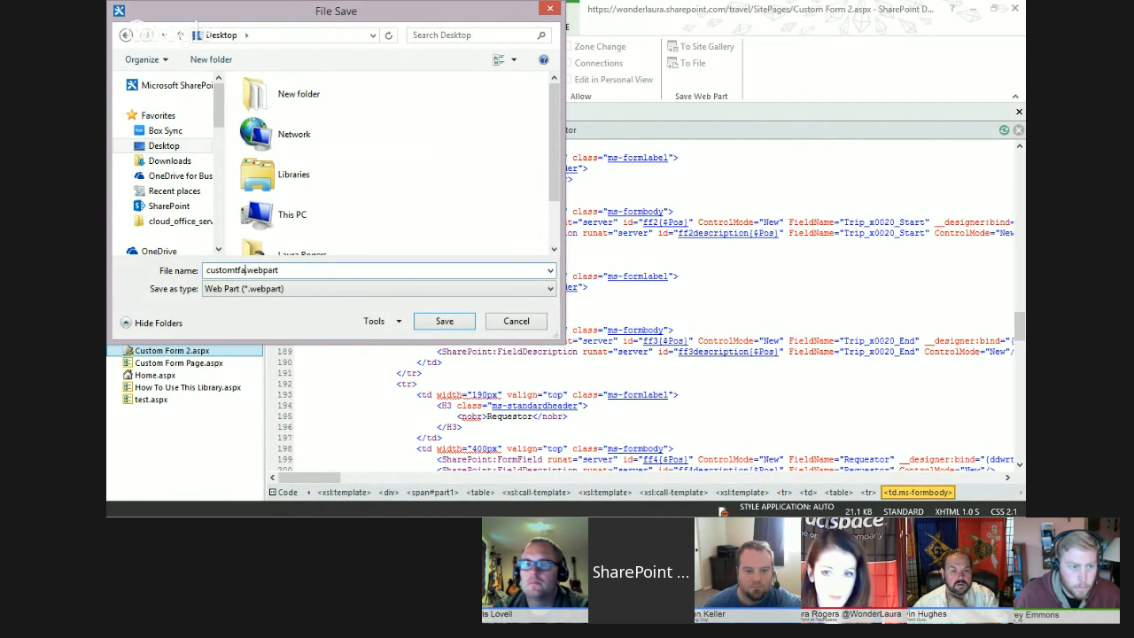
pyautogui.press('BackSpace')
pyautogui.press('BackSpace')
pyautogui.write('ravel')
pyautogui.press('Return')
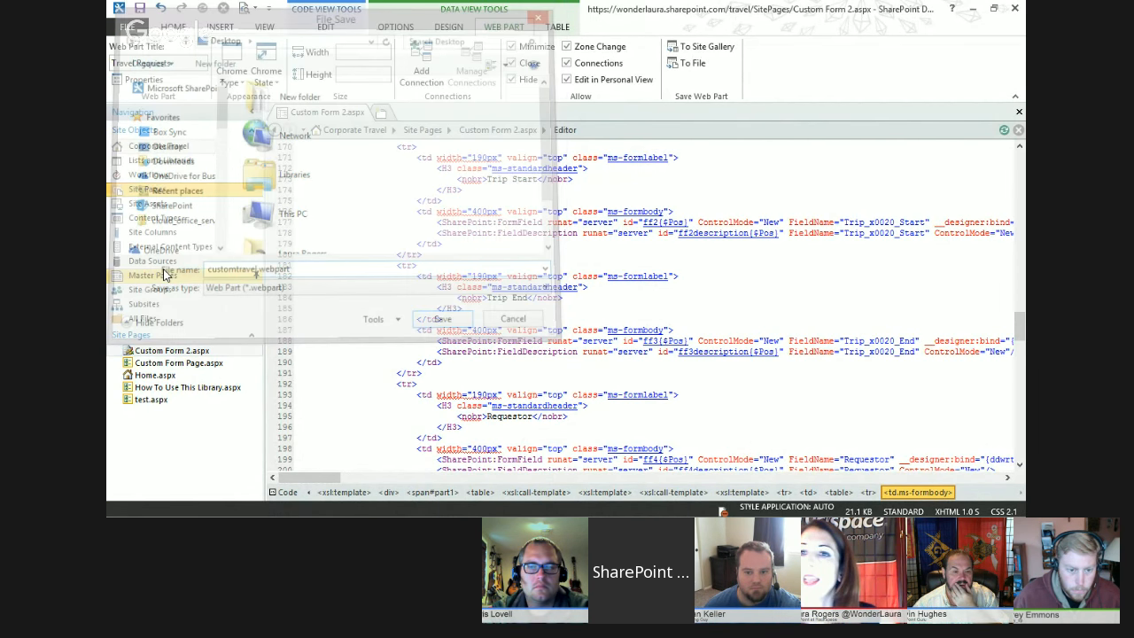
# - Close the Custom Form 2.aspx editor and open the Travel Requests list in the browser
pyautogui.click(1019, 113)
pyautogui.click(976, 9)
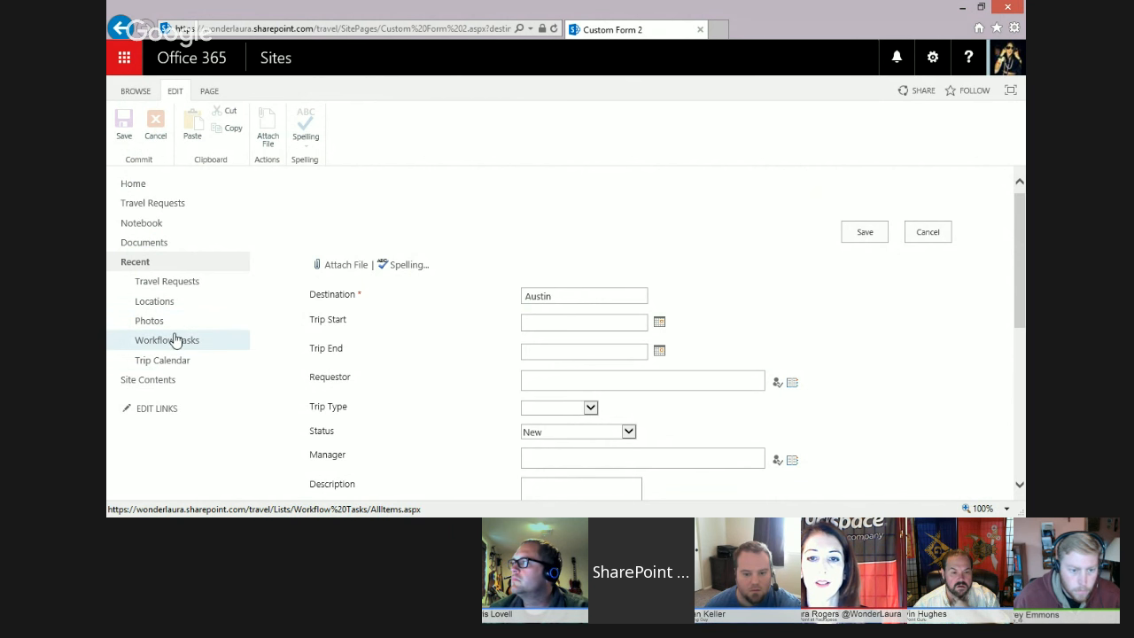
pyautogui.click(176, 283)
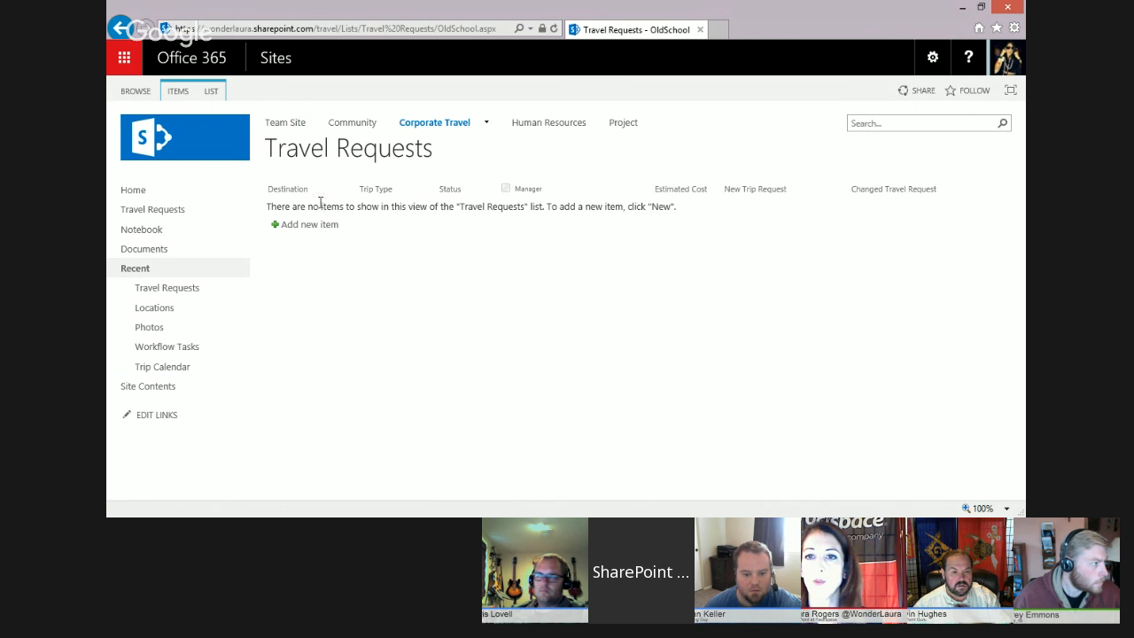
# - Put the Travel Requests OldSchool view page in edit mode and export its Travel Requests web part
pyautogui.click(932, 57)
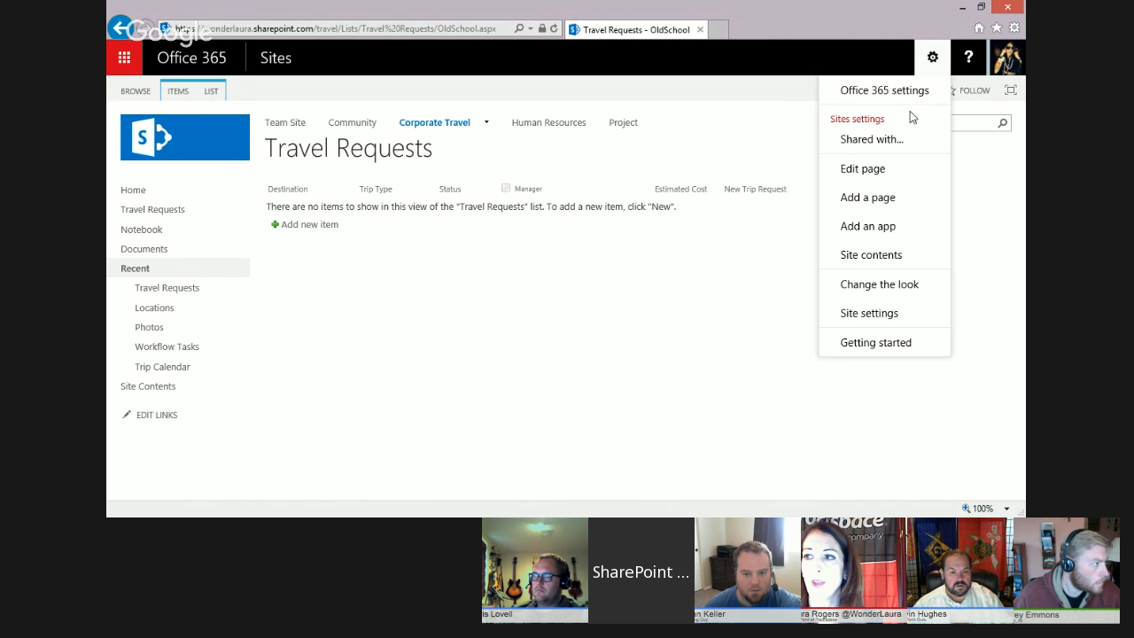
pyautogui.click(881, 174)
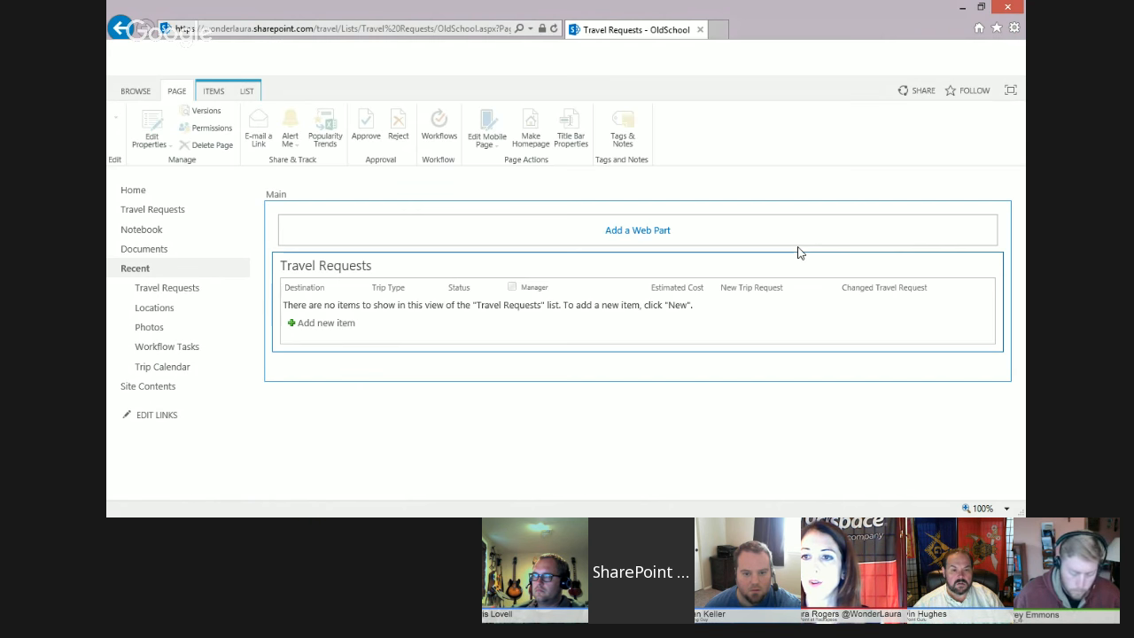
pyautogui.click(970, 266)
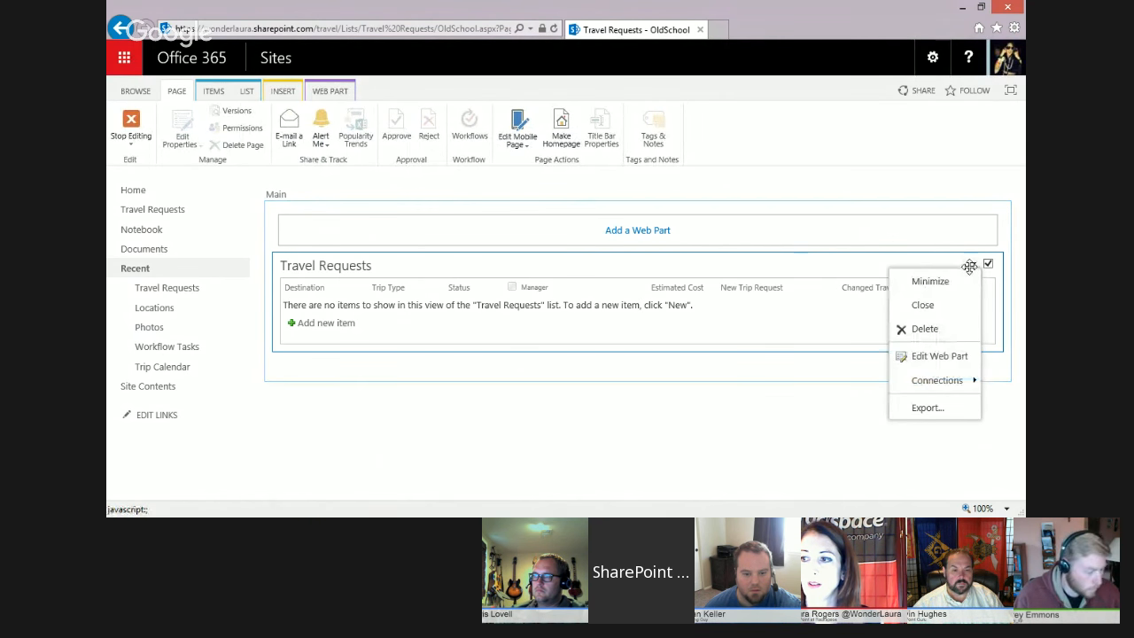
pyautogui.click(927, 408)
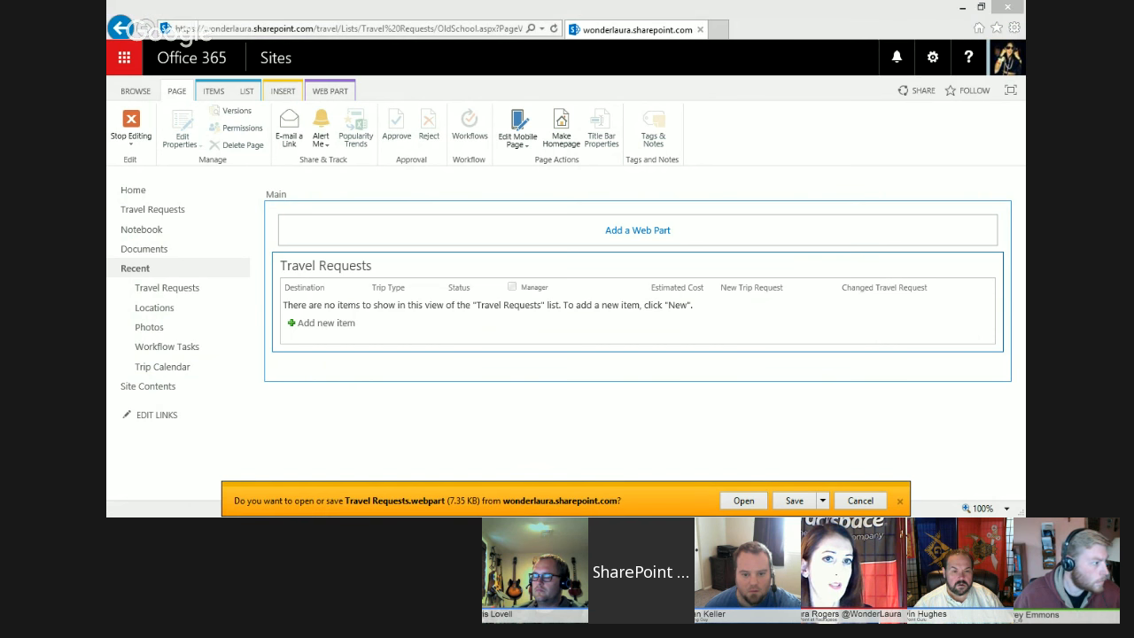
# - Save the exported web part to the Desktop as Travel Requests.webpart and stop editing the page
pyautogui.click(823, 501)
pyautogui.click(868, 481)
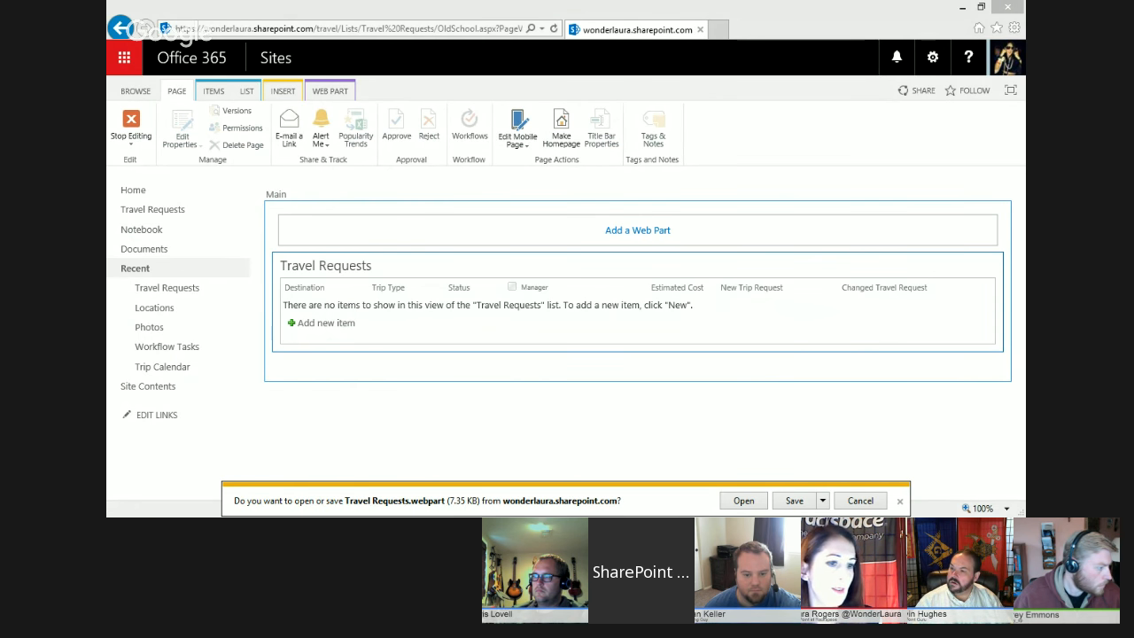
pyautogui.press('Return')
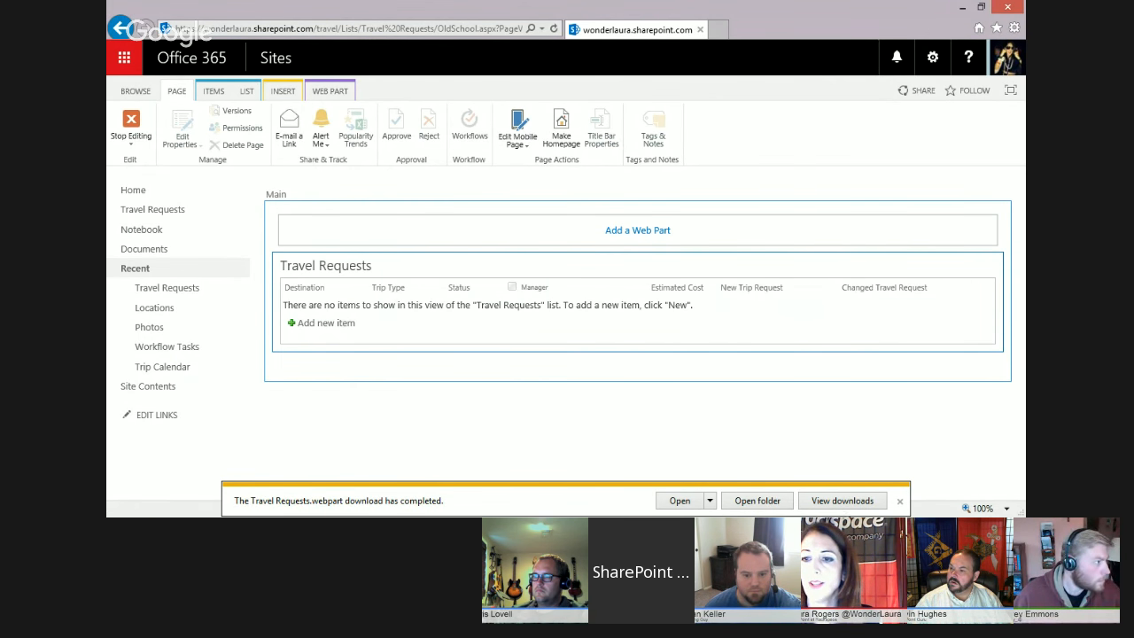
pyautogui.click(900, 502)
pyautogui.click(131, 124)
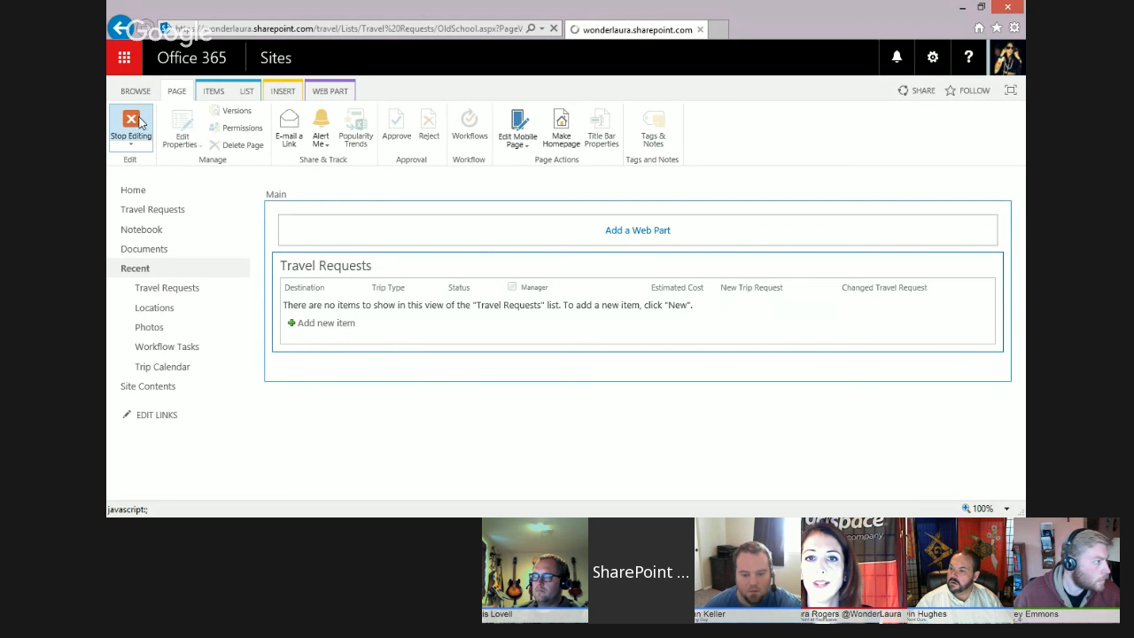
# - Open the Site Pages library from the site contents and start creating a new web part page
pyautogui.click(161, 388)
pyautogui.click(299, 387)
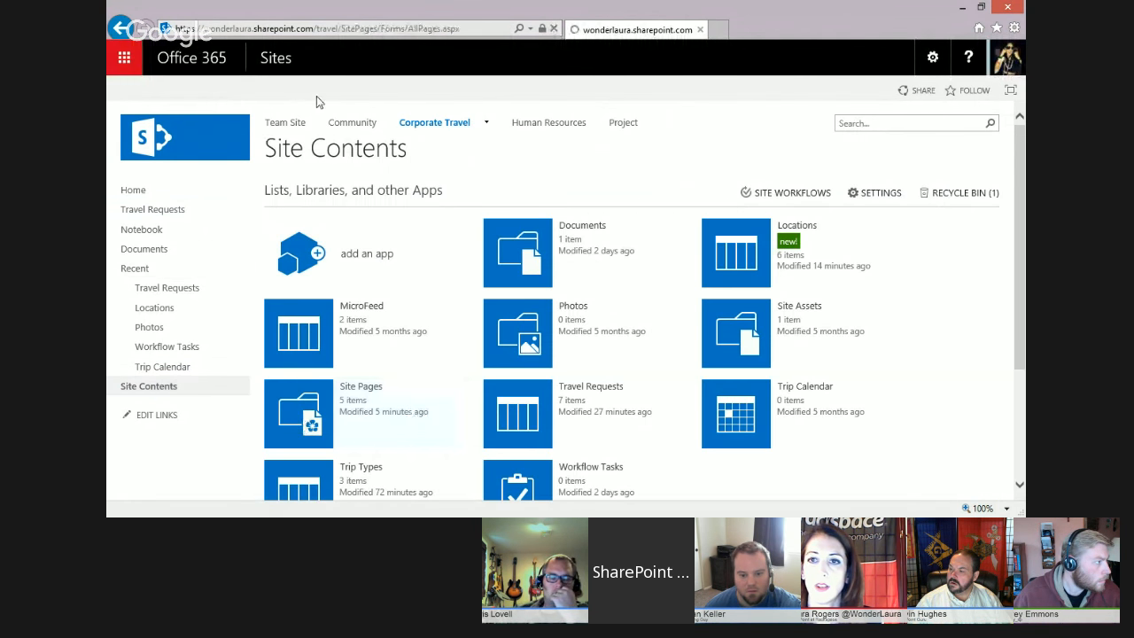
pyautogui.click(176, 91)
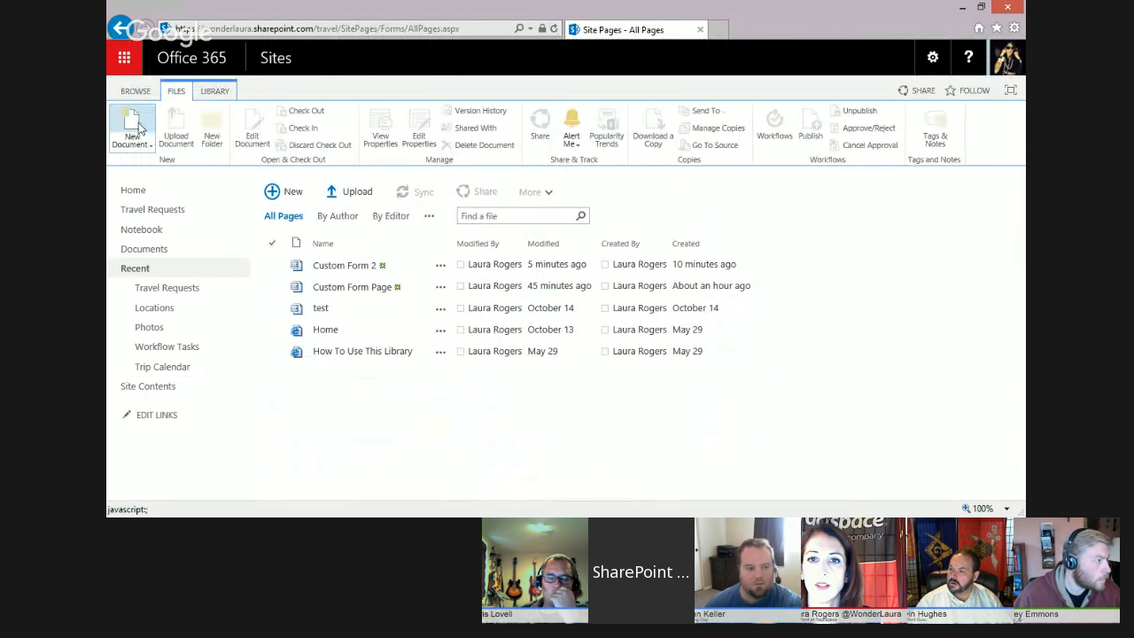
pyautogui.click(132, 140)
pyautogui.click(171, 201)
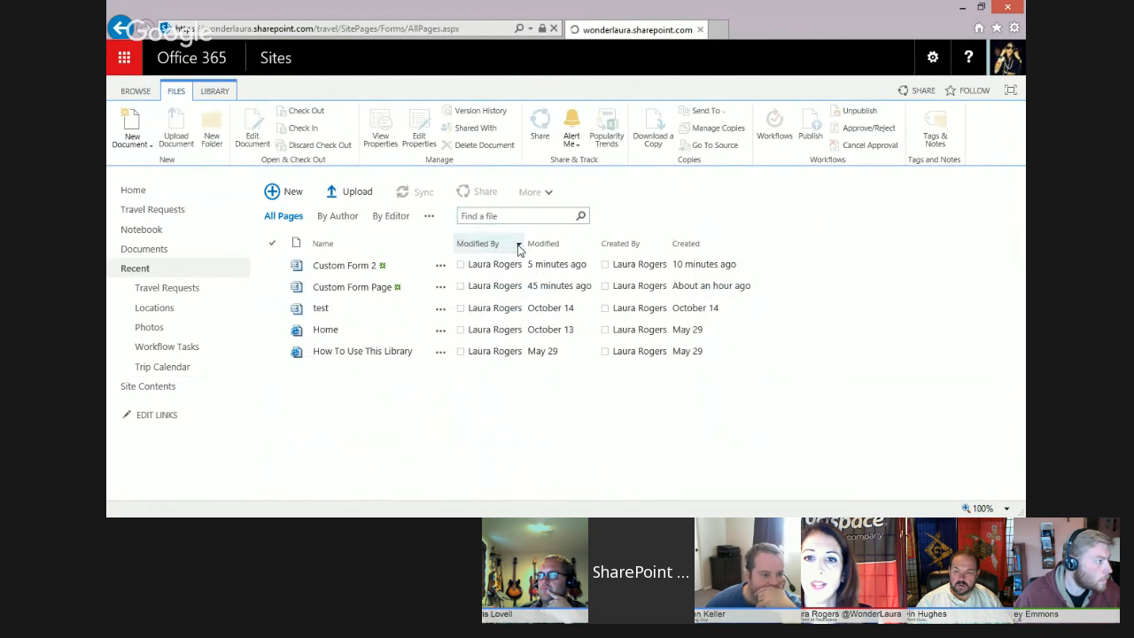
# - Create the page as test dashboard with the Header, Footer, 3 Columns layout, saved in the Site Pages library
pyautogui.write('test dashboard')
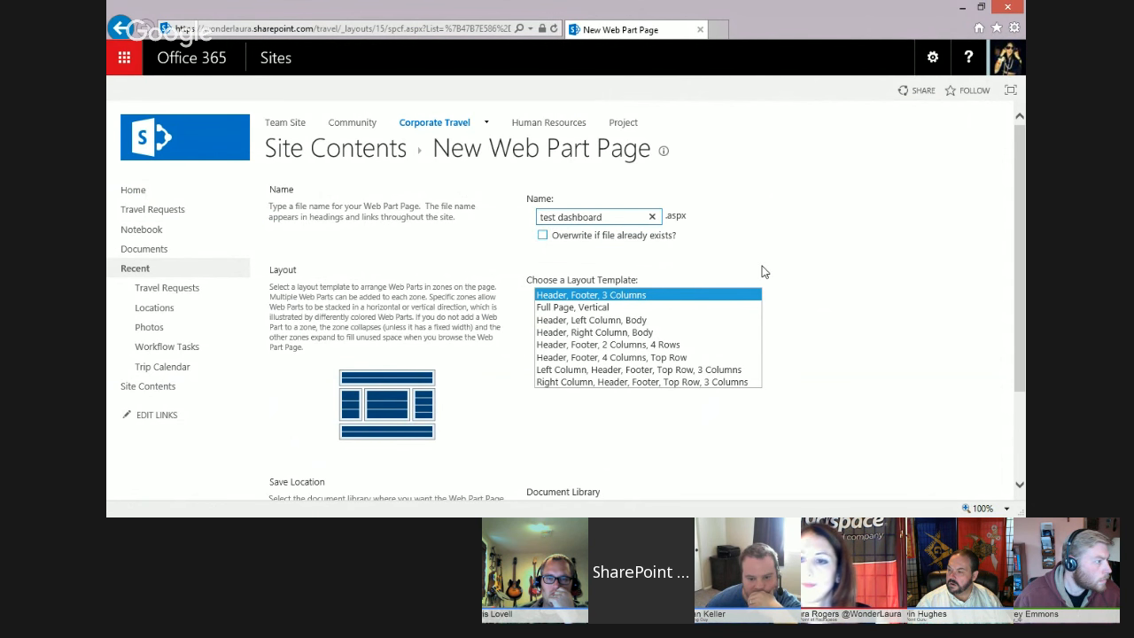
pyautogui.scroll(-3, 765, 275)
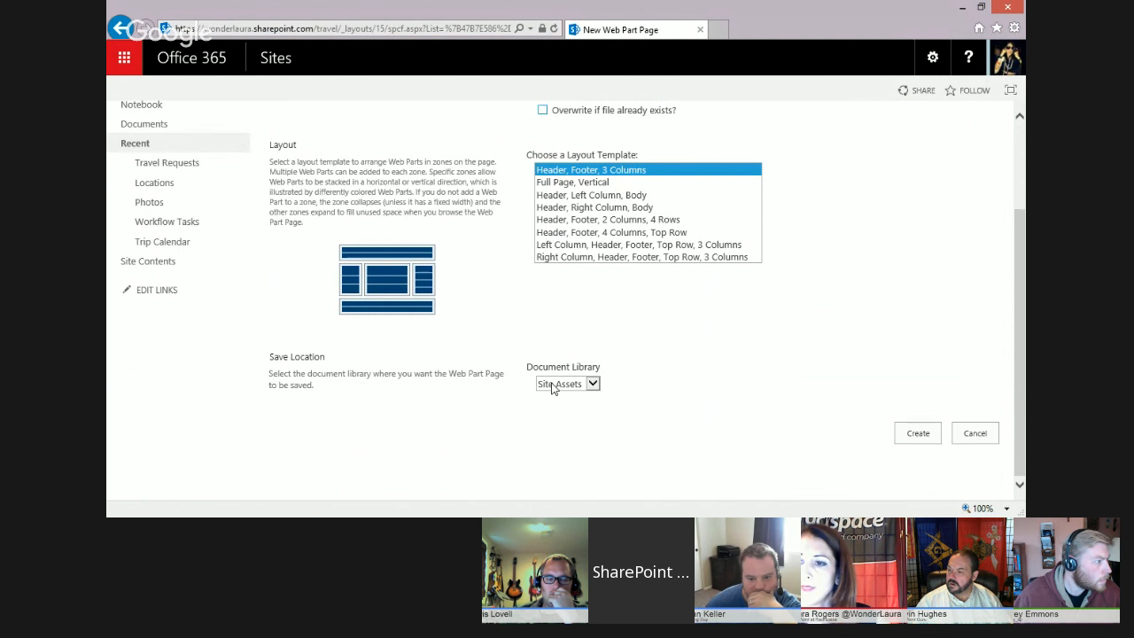
pyautogui.press('Tab')
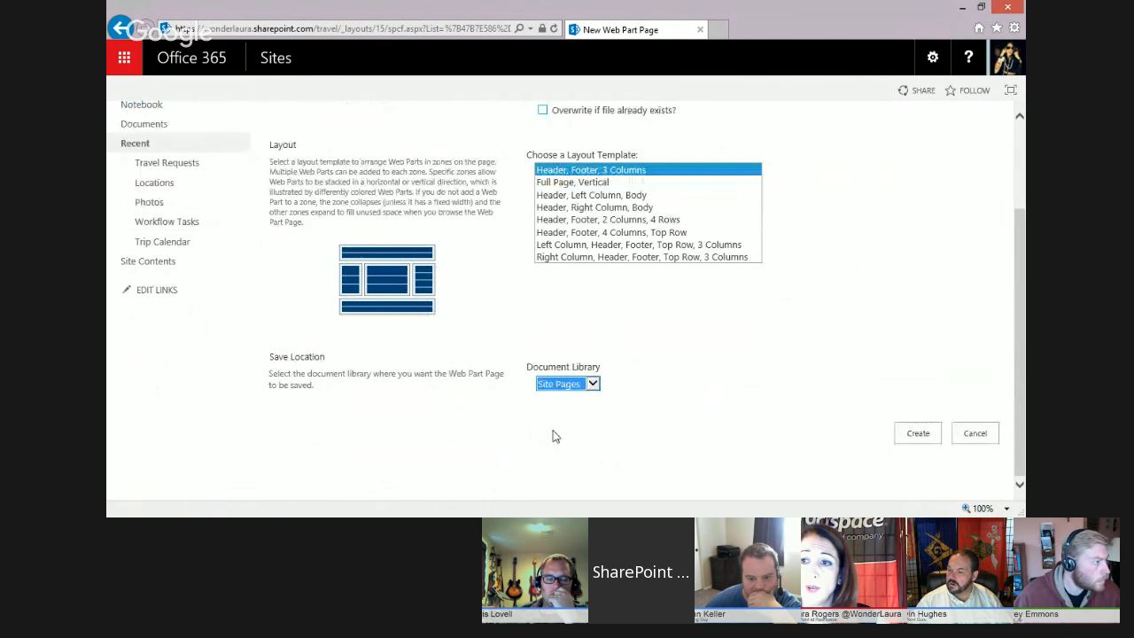
pyautogui.click(911, 434)
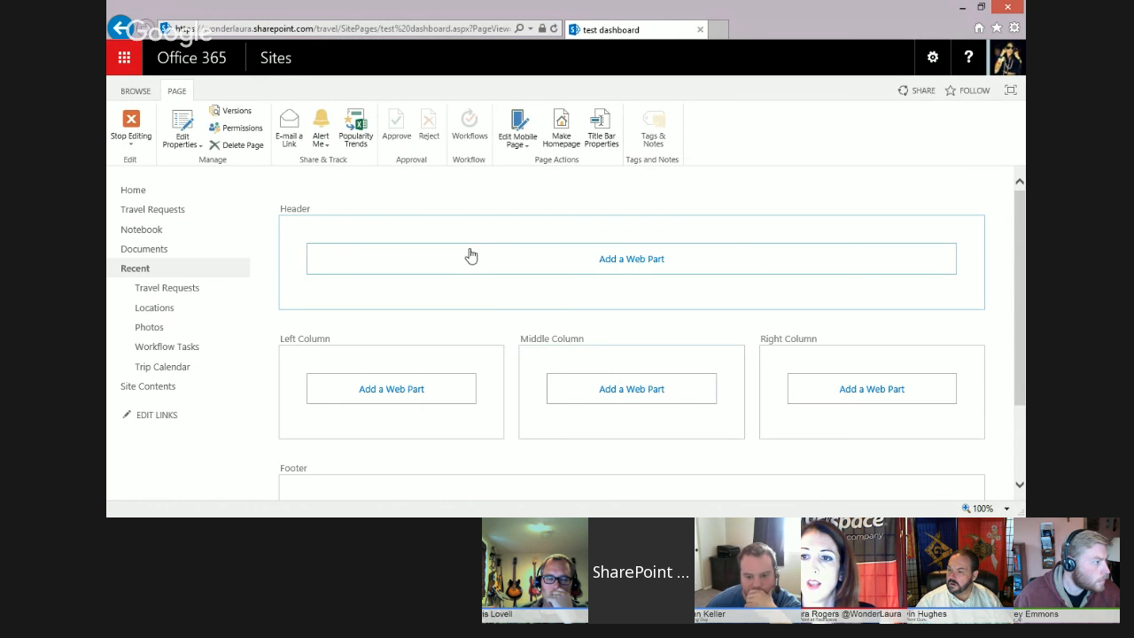
# - Start adding a web part to the Header zone, filter the Desktop files by *.webpart and choose Travel Requests.webpart for upload
pyautogui.click(477, 261)
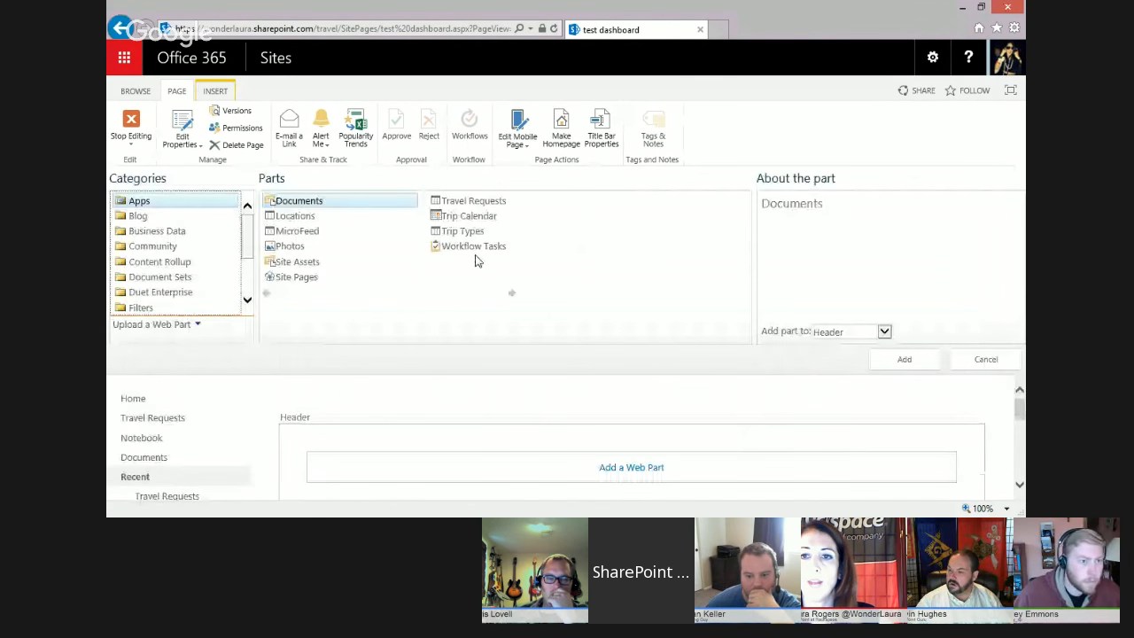
pyautogui.click(197, 326)
pyautogui.click(216, 336)
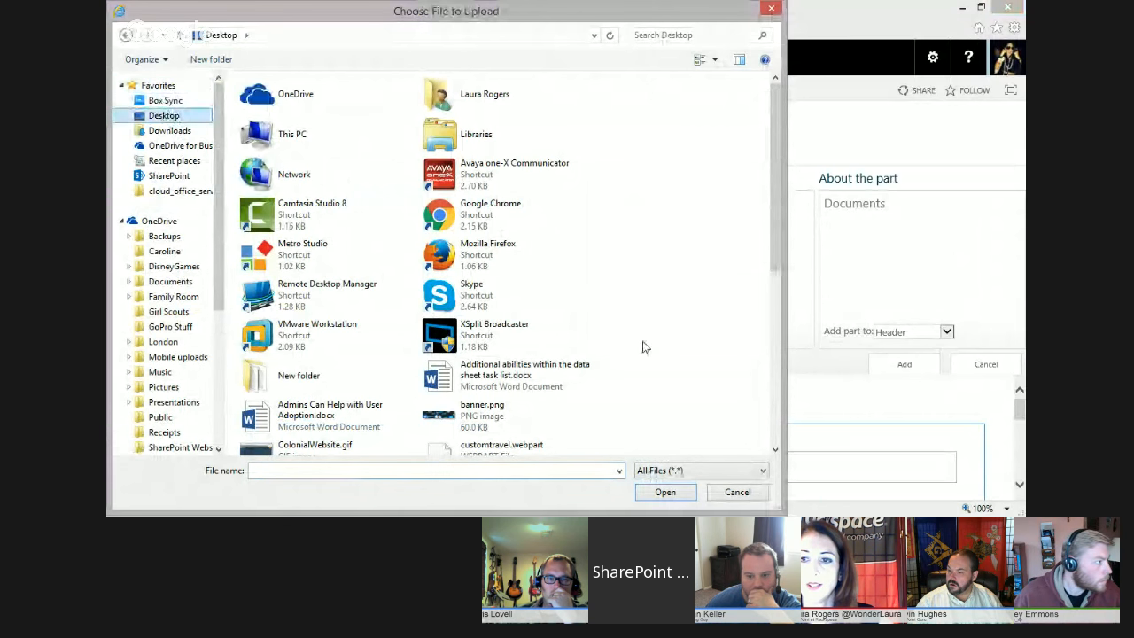
pyautogui.click(284, 470)
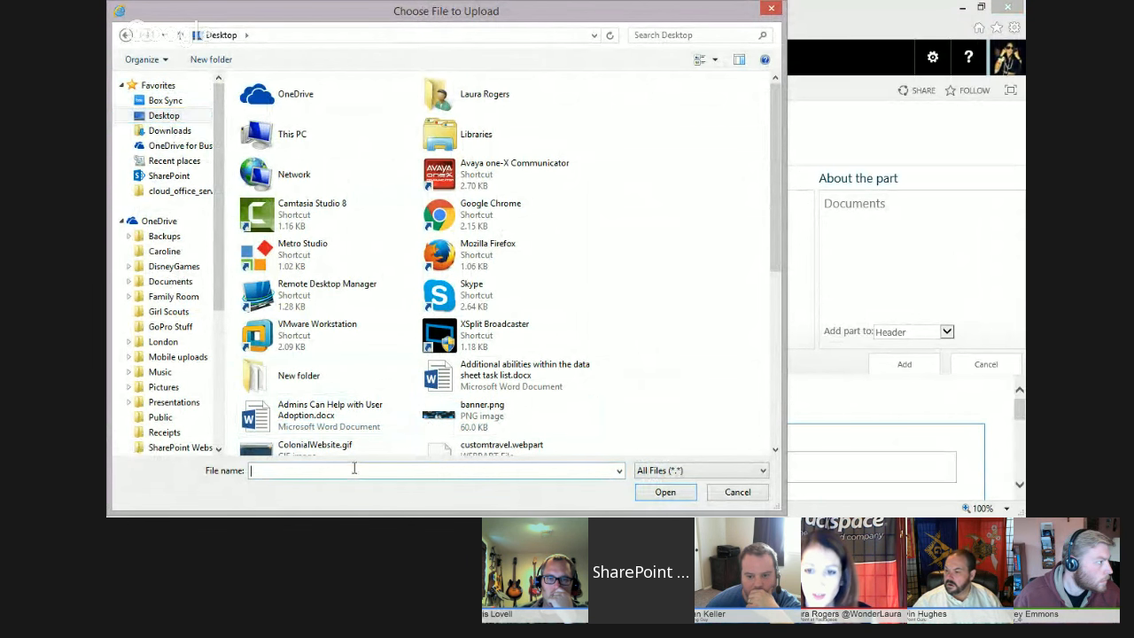
pyautogui.write('*.webpart')
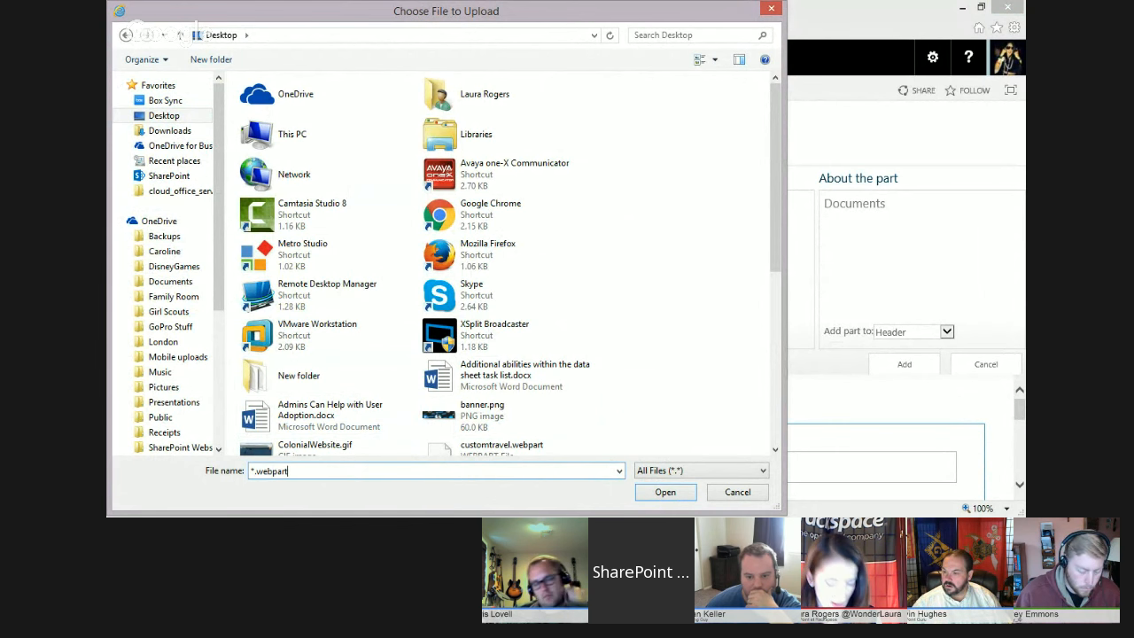
pyautogui.press('Return')
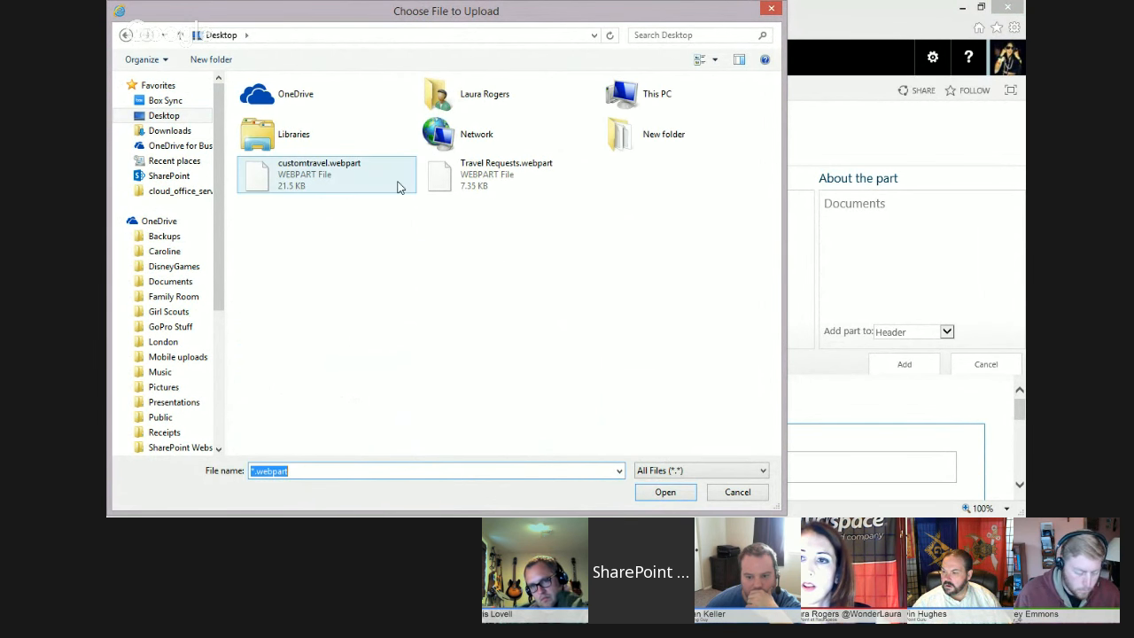
pyautogui.click(437, 182)
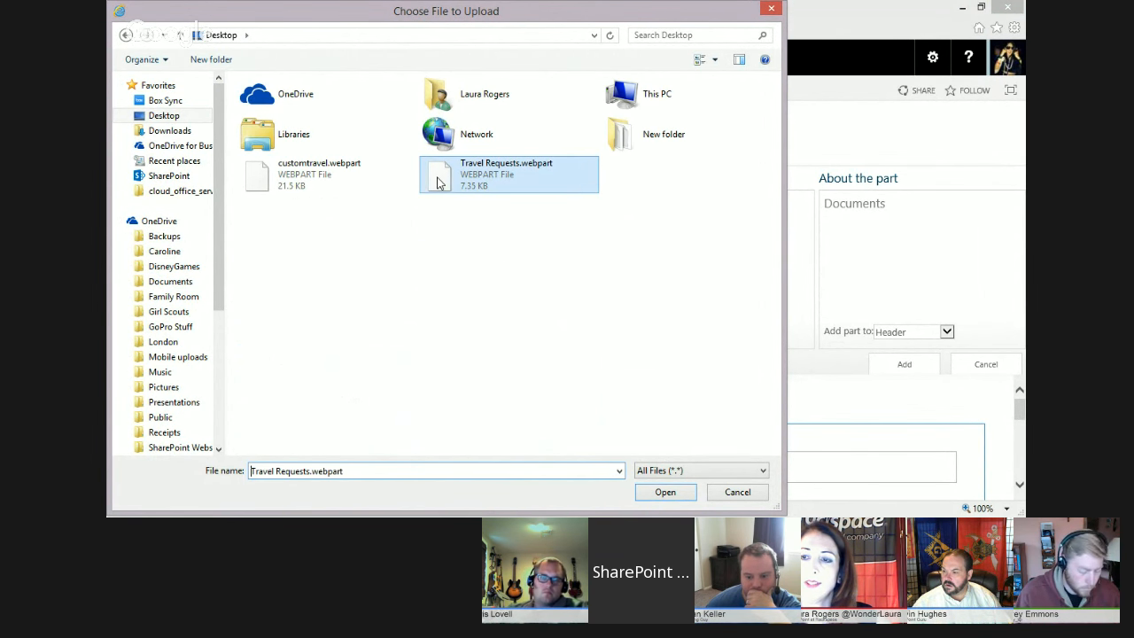
pyautogui.click(669, 493)
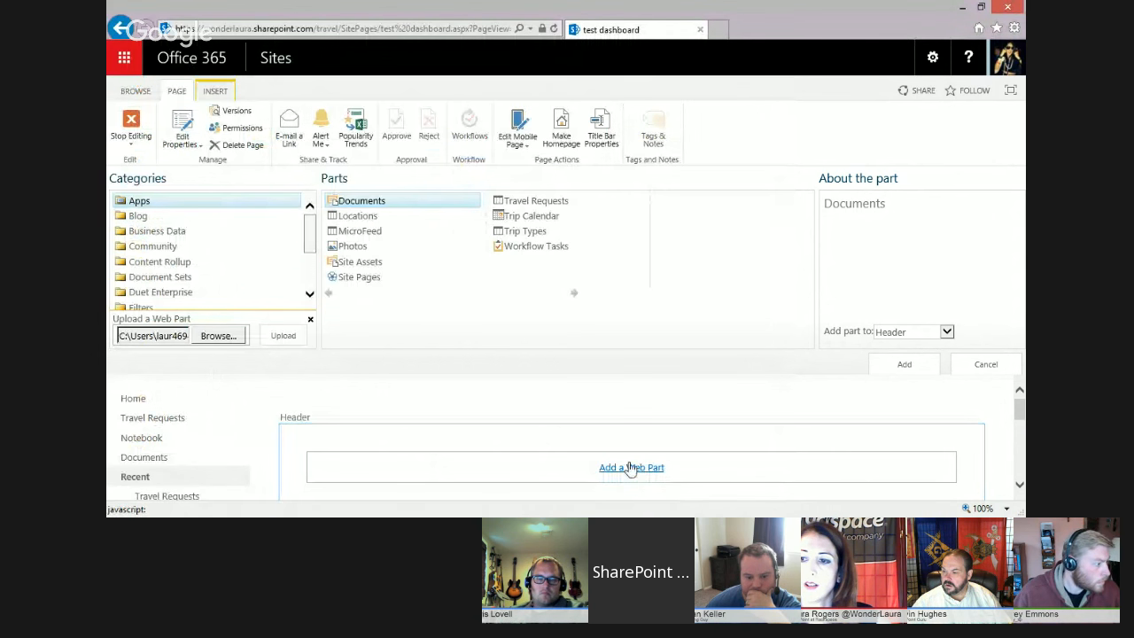
# - Upload the chosen file and add the imported Travel Requests.webpart to the Header zone
pyautogui.click(281, 337)
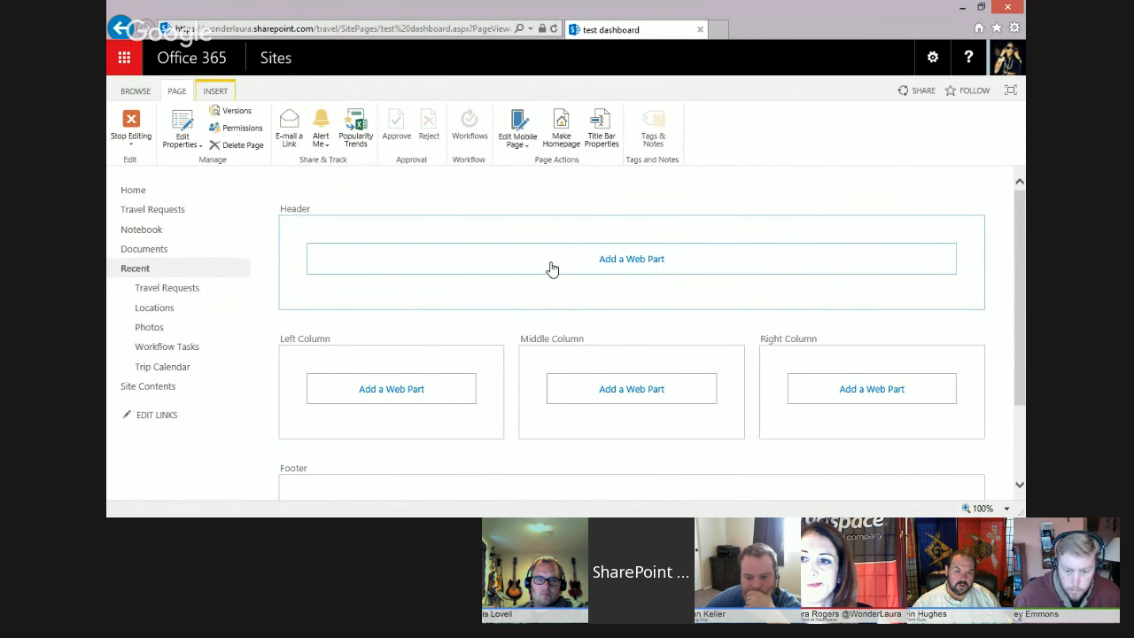
pyautogui.click(552, 268)
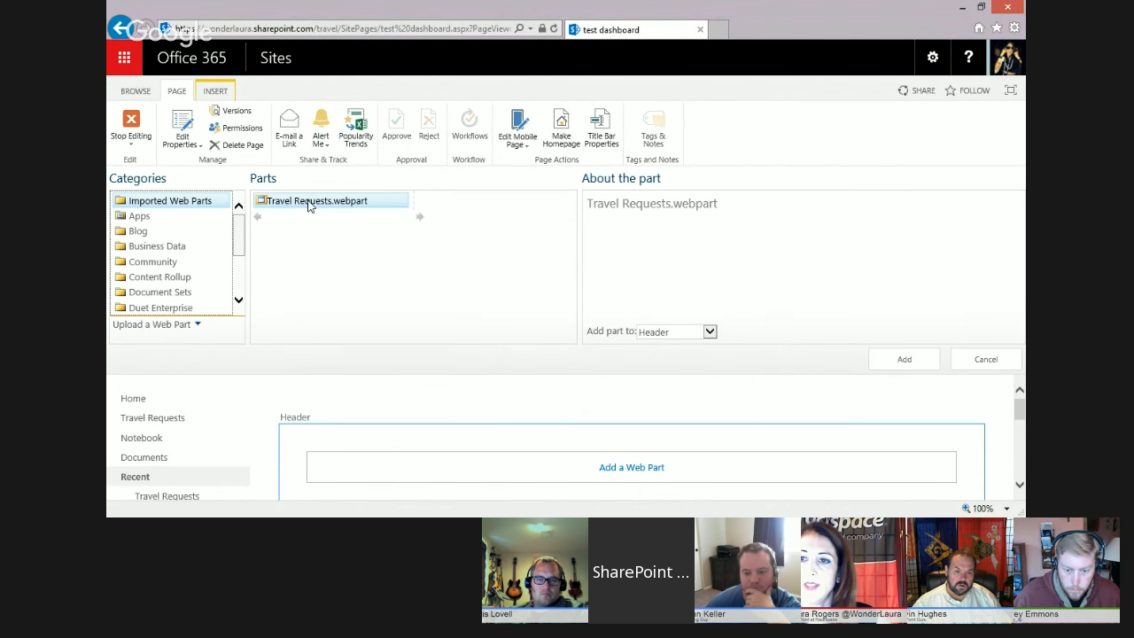
pyautogui.click(905, 360)
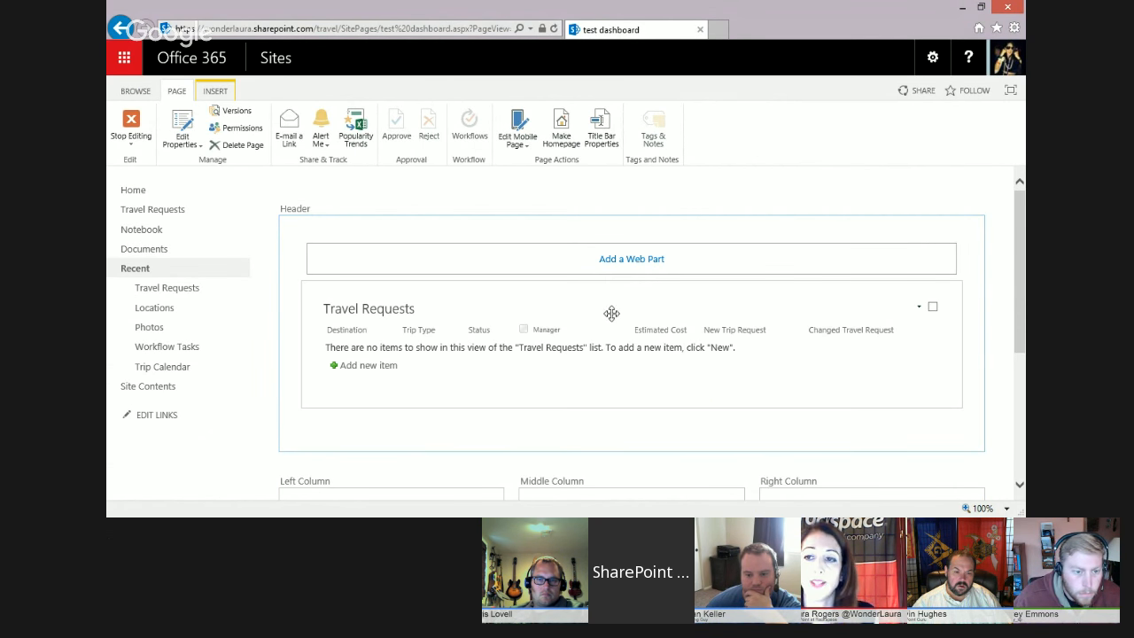
# - Upload customtravel.webpart from the Desktop as another imported web part, using the *.webpart filter to find it
pyautogui.click(626, 261)
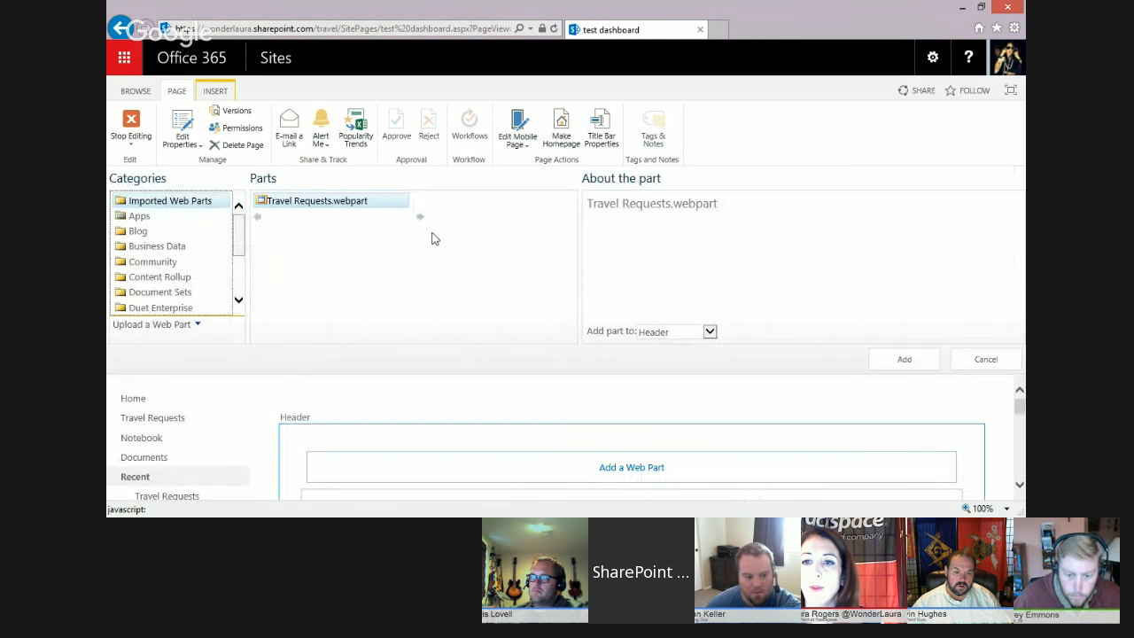
pyautogui.click(188, 326)
pyautogui.click(221, 336)
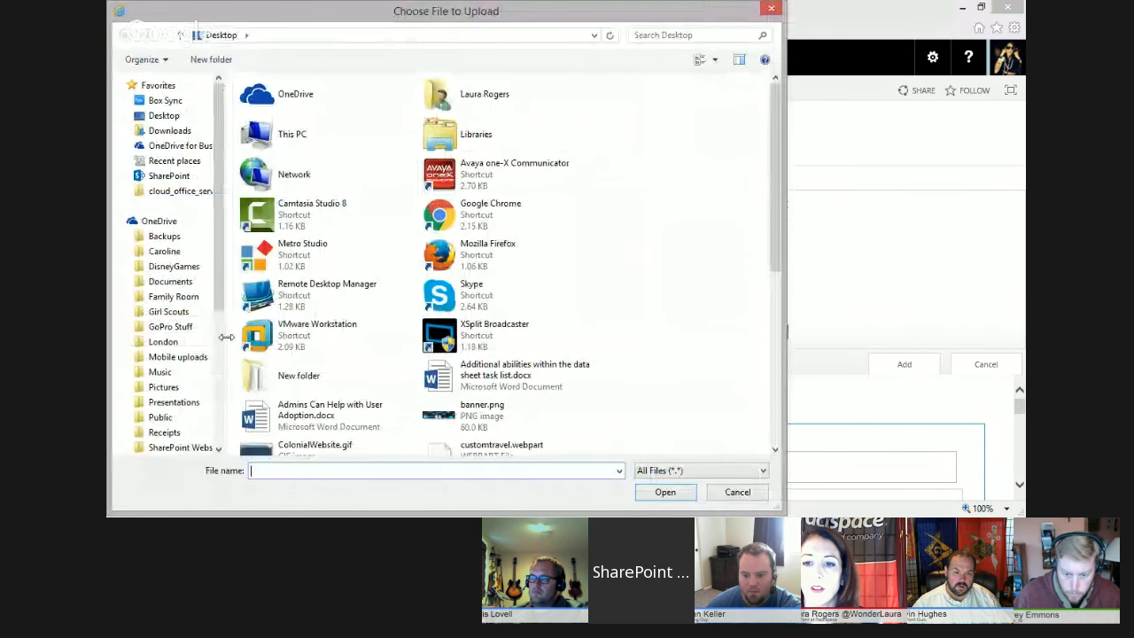
pyautogui.write('*.we')
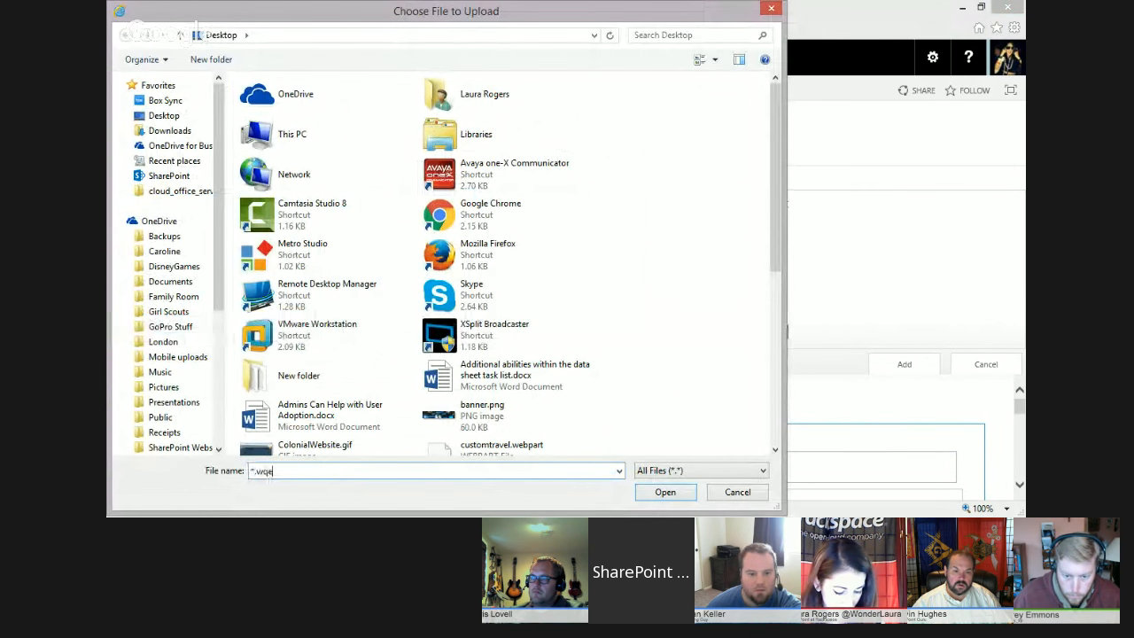
pyautogui.write('bpart')
pyautogui.press('Return')
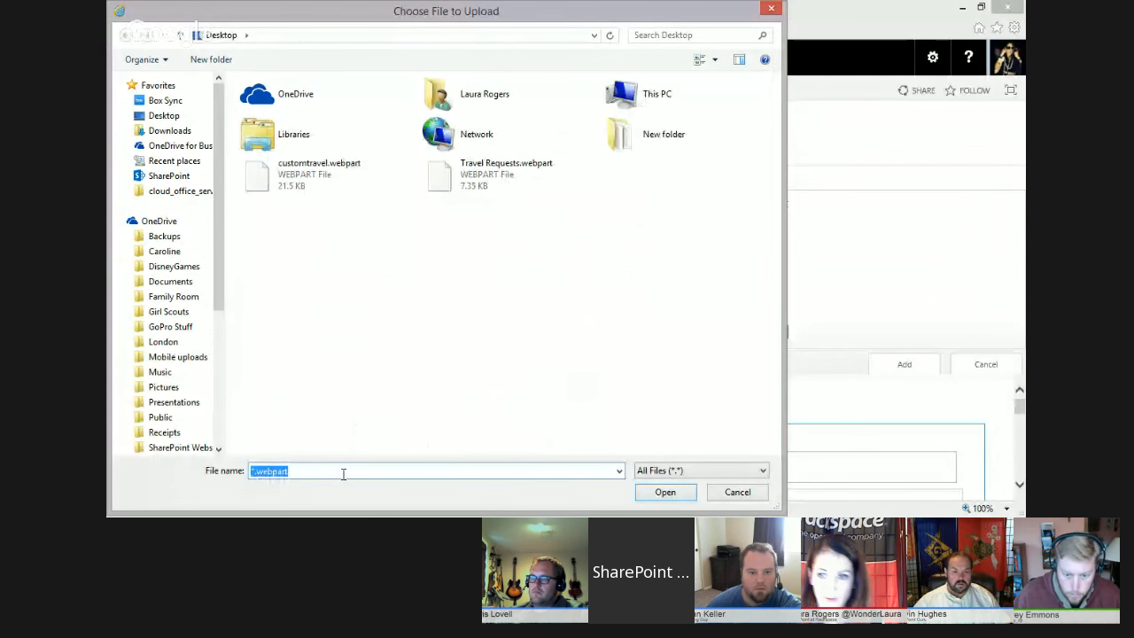
pyautogui.click(303, 171)
pyautogui.click(665, 493)
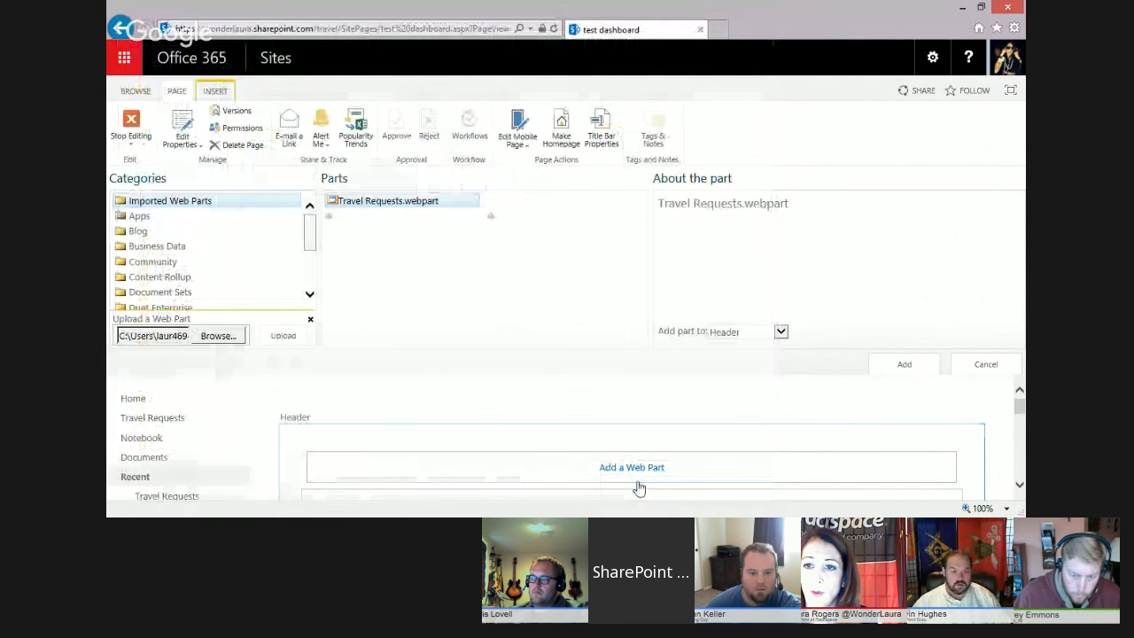
pyautogui.click(282, 336)
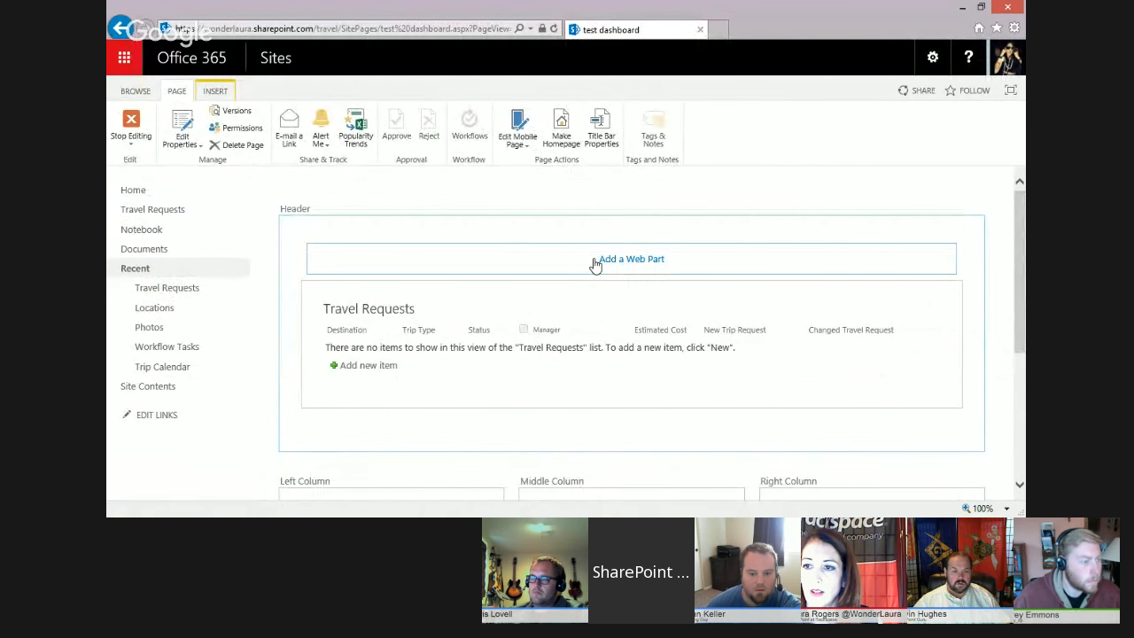
# - Review the imported web parts available for the Header zone and leave the selection without adding one
pyautogui.click(596, 262)
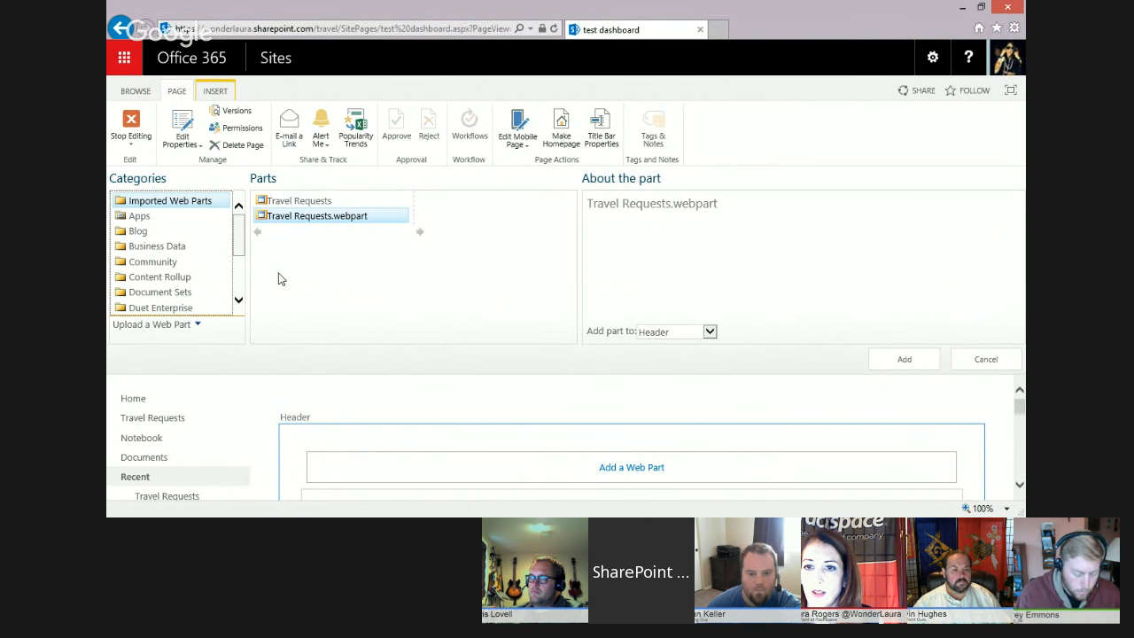
pyautogui.scroll(-3, 1024, 406)
pyautogui.scroll(3, 1024, 405)
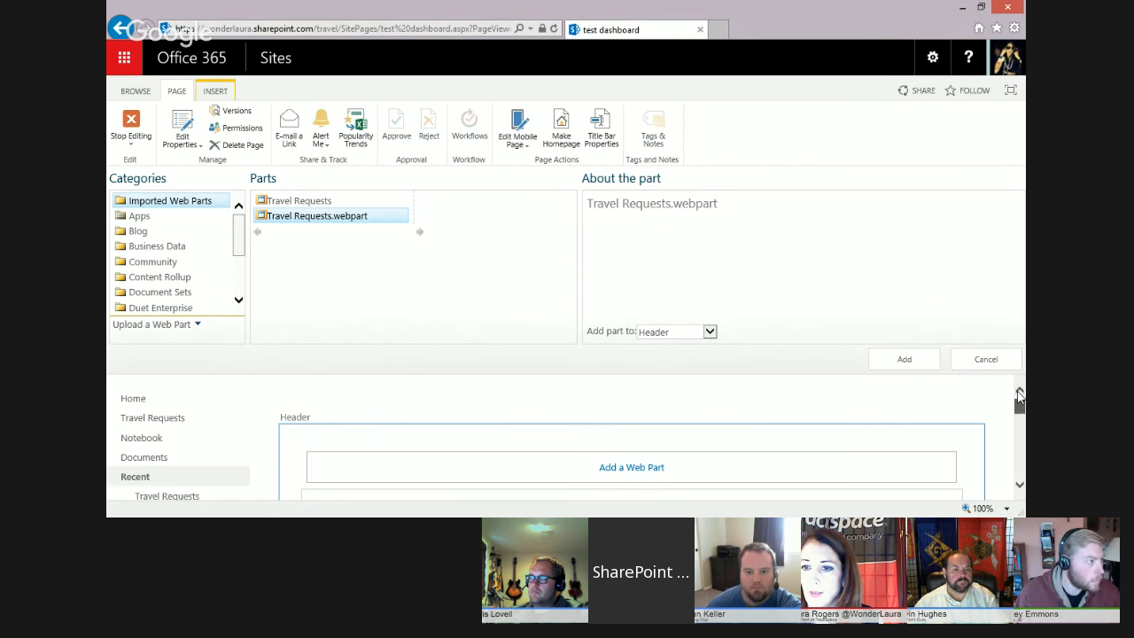
pyautogui.click(986, 359)
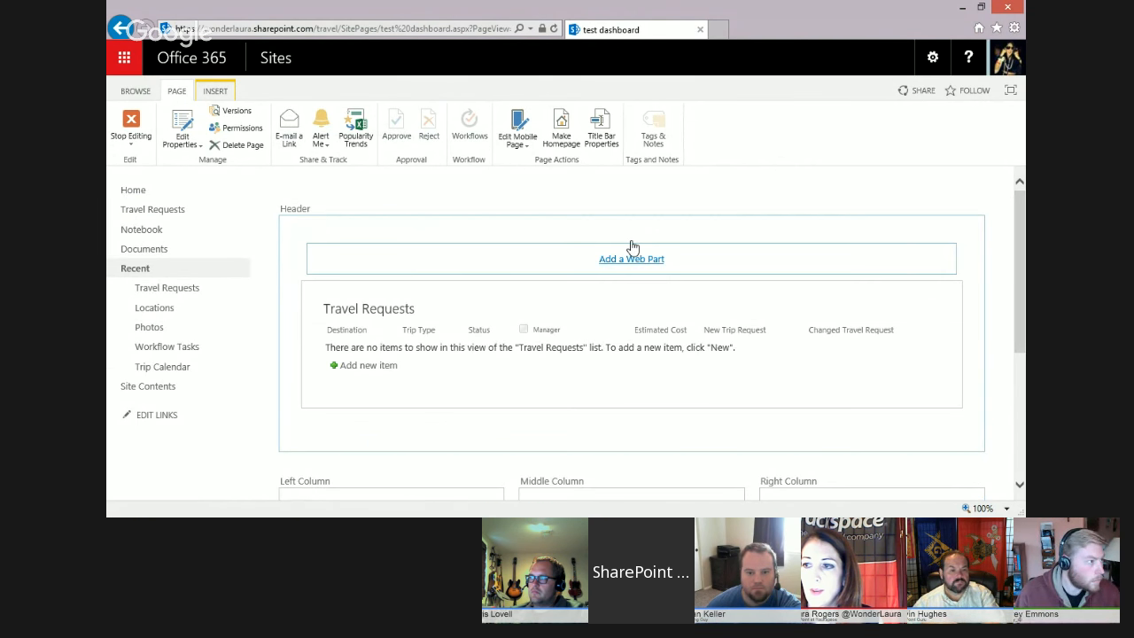
# - Remove the query string after test dashboard.aspx from the page's address and reload the page outside edit mode
pyautogui.click(364, 27)
pyautogui.moveTo(279, 29); pyautogui.dragTo(575, 32)
pyautogui.press('Delete')
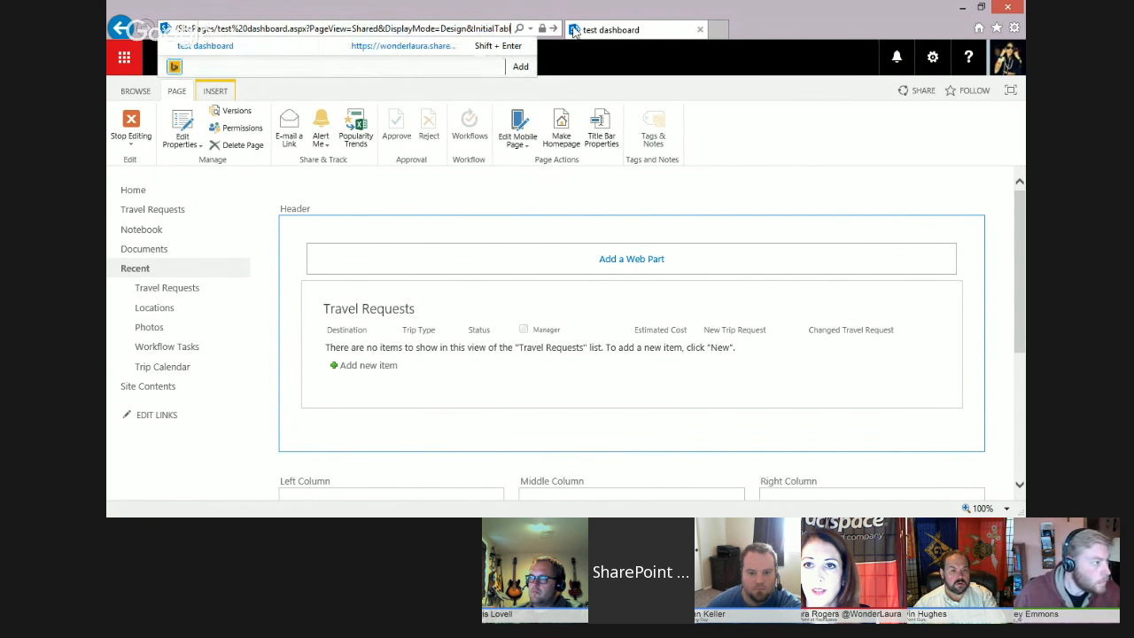
pyautogui.moveTo(306, 29); pyautogui.dragTo(542, 30)
pyautogui.press('Delete')
pyautogui.press('Return')
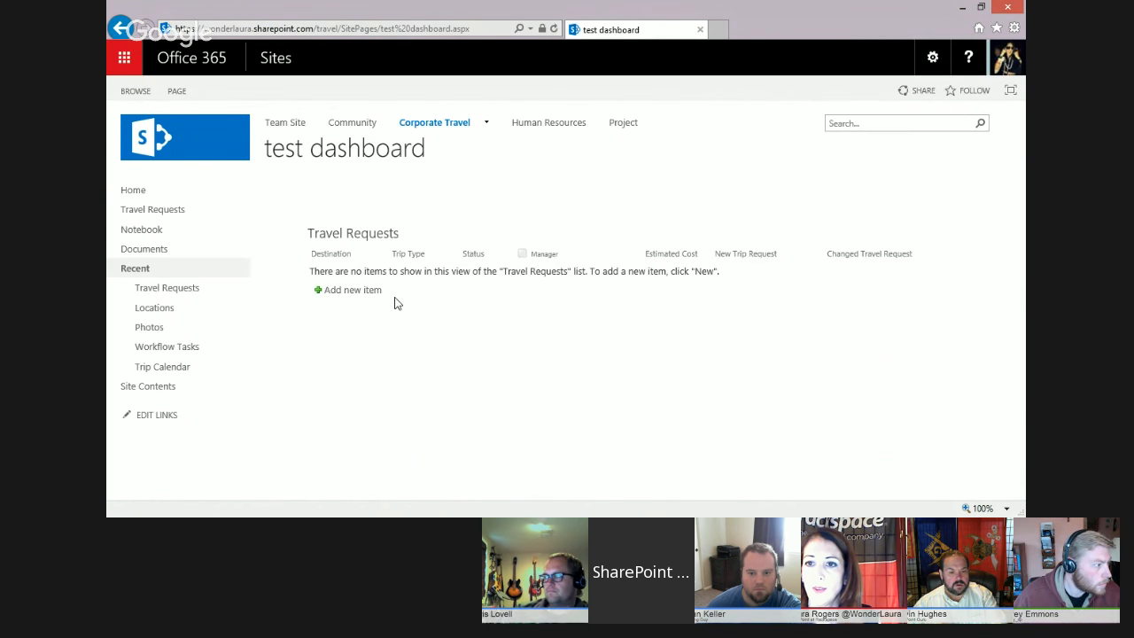
# - Put the test dashboard page in edit mode, upload customtravel.webpart from the Desktop and add the imported web part to the Header zone
pyautogui.click(176, 92)
pyautogui.click(125, 126)
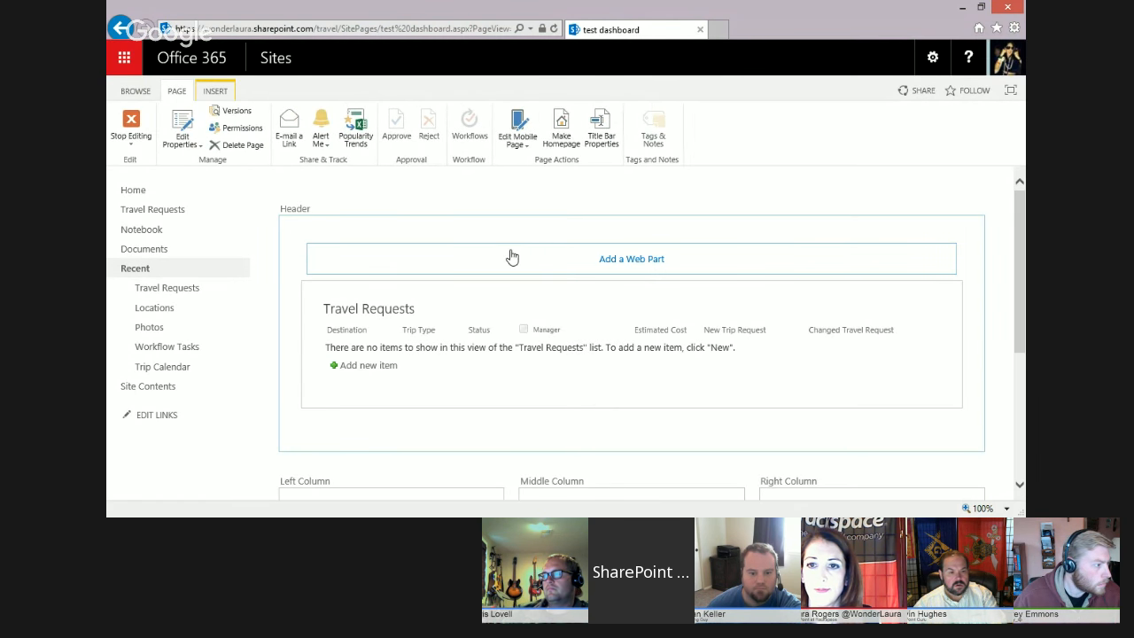
pyautogui.click(511, 258)
pyautogui.click(196, 326)
pyautogui.click(218, 336)
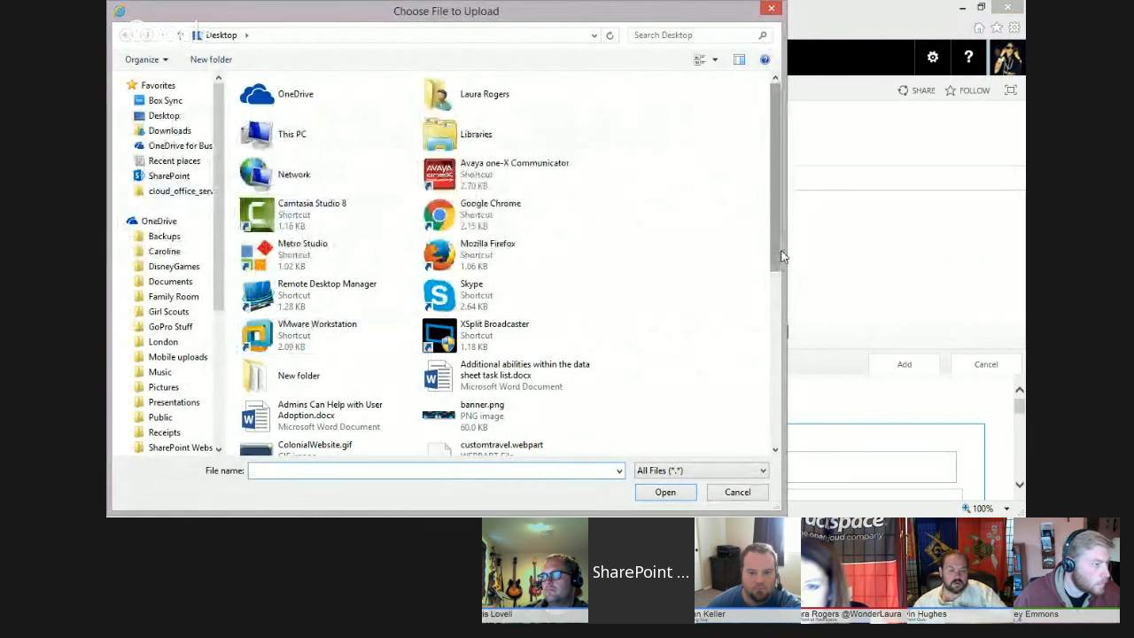
pyautogui.click(509, 450)
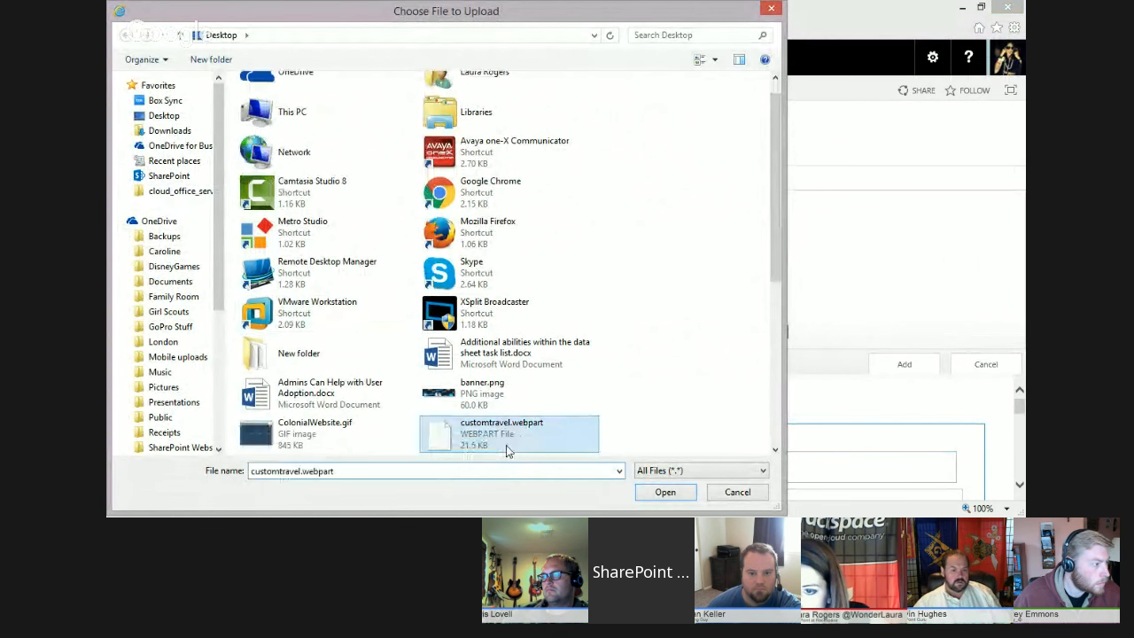
pyautogui.click(666, 492)
pyautogui.click(280, 336)
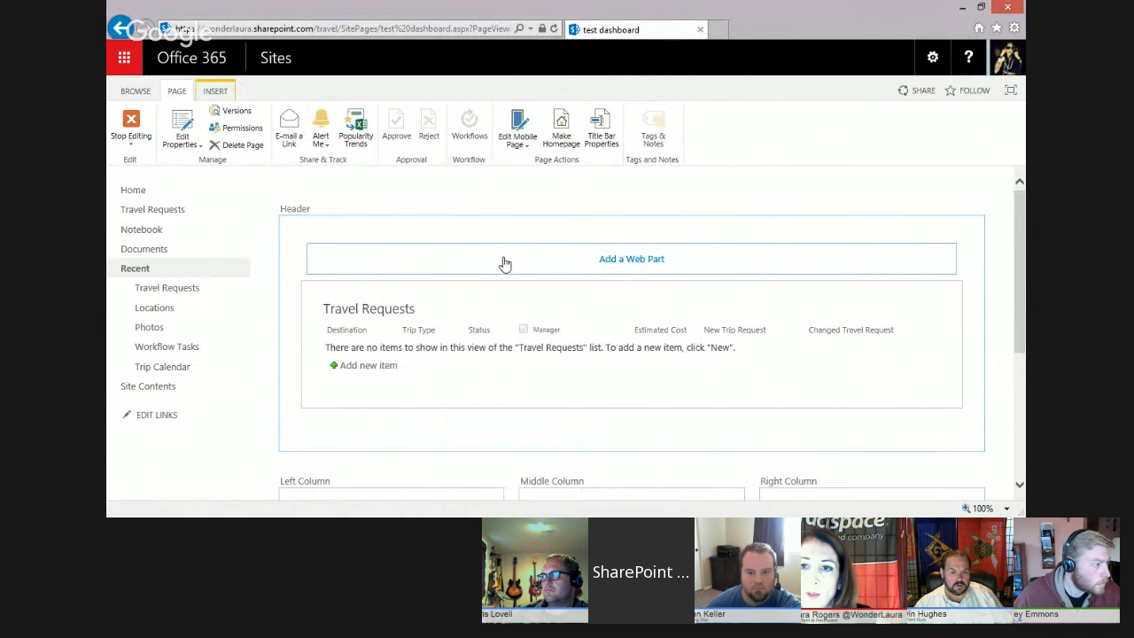
pyautogui.click(899, 359)
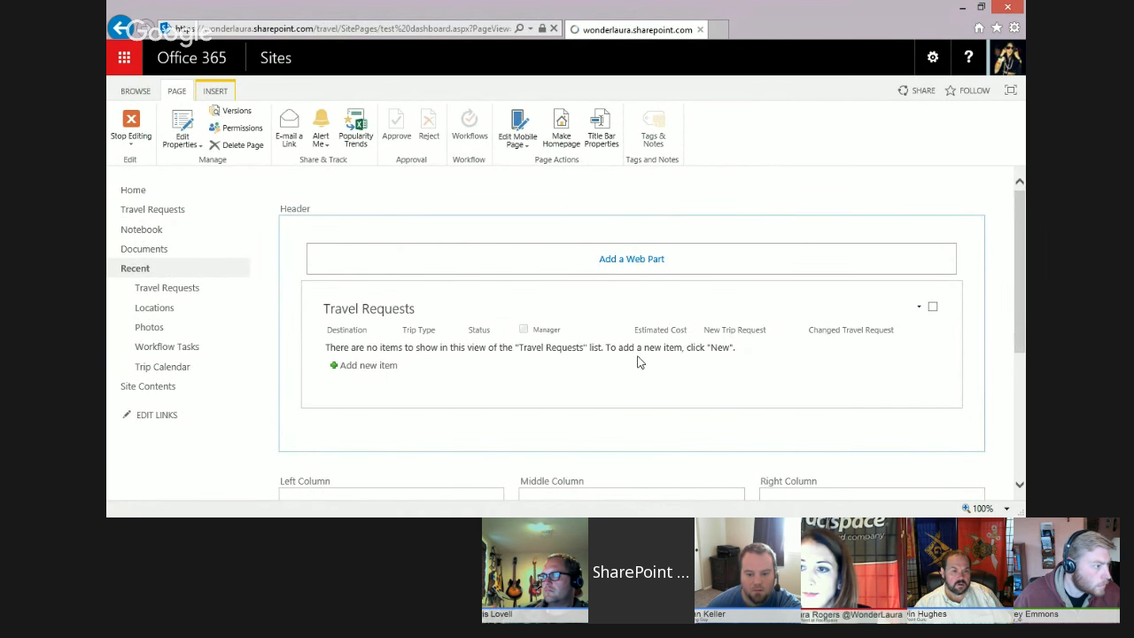
# - Set the Travel Requests [2] form web part's zone index to 2 so that it sits below the Travel Requests [1] list
pyautogui.moveTo(1022, 255); pyautogui.dragTo(1024, 401)
pyautogui.moveTo(415, 315); pyautogui.dragTo(430, 153)
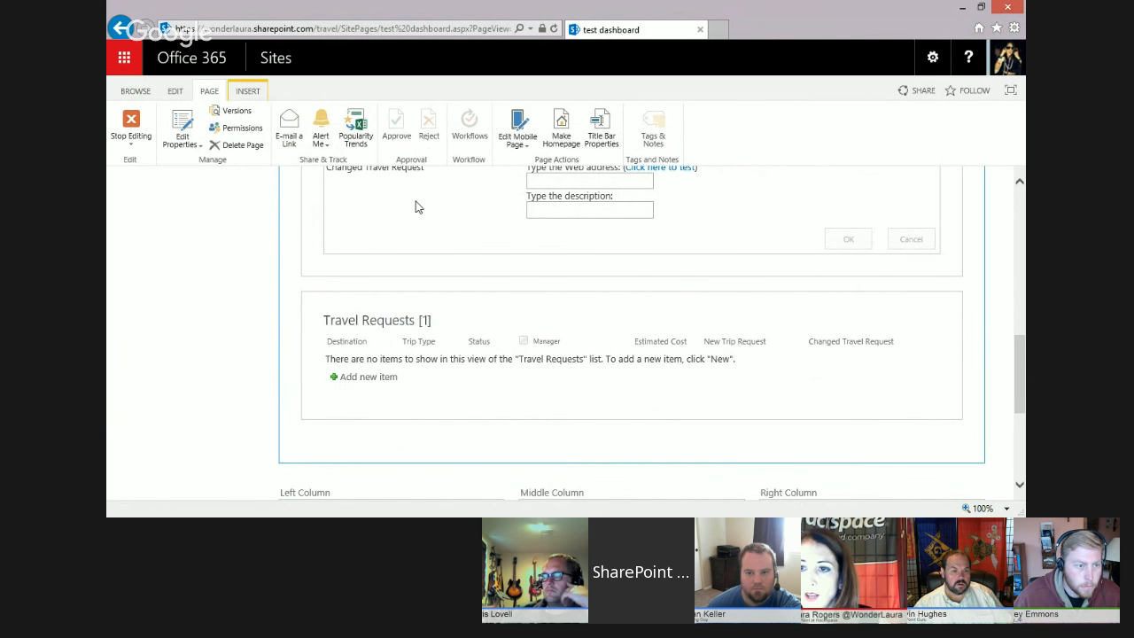
pyautogui.moveTo(1019, 341); pyautogui.dragTo(1019, 220)
pyautogui.click(919, 275)
pyautogui.click(871, 367)
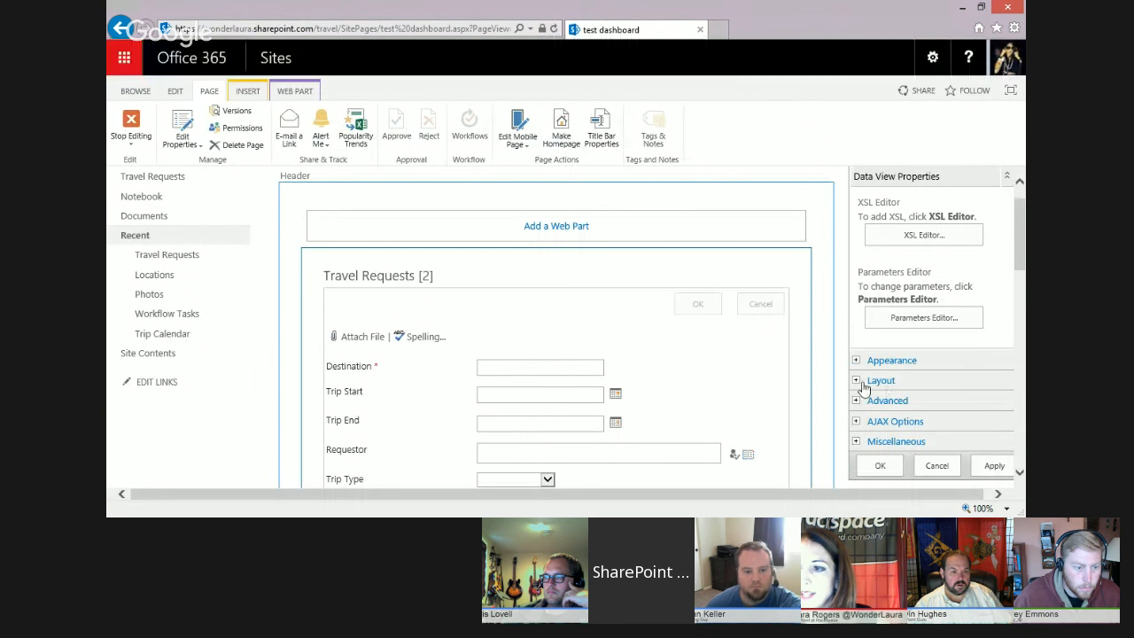
pyautogui.click(857, 381)
pyautogui.scroll(-1, 959, 404)
pyautogui.click(964, 450)
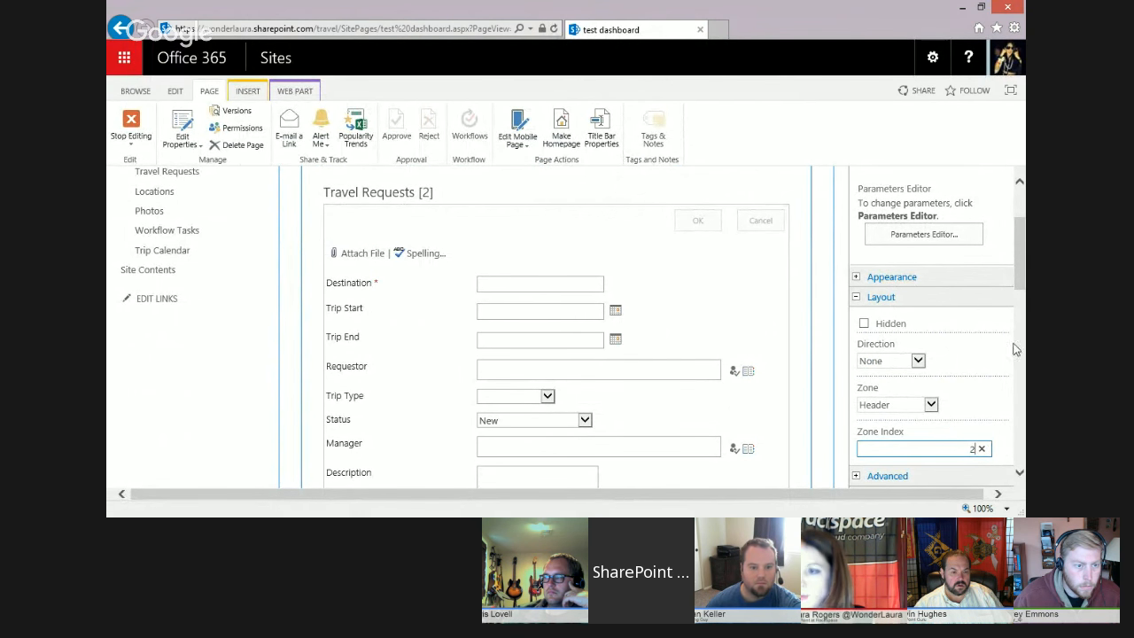
pyautogui.scroll(2, 1019, 249)
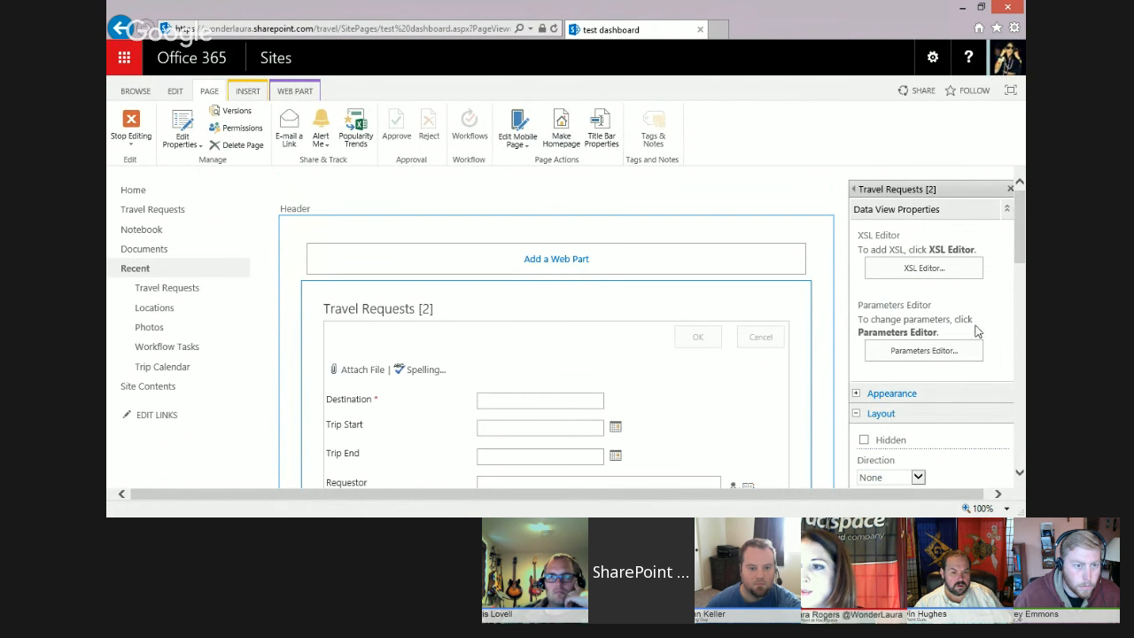
pyautogui.moveTo(1022, 257); pyautogui.dragTo(1022, 321)
pyautogui.click(877, 295)
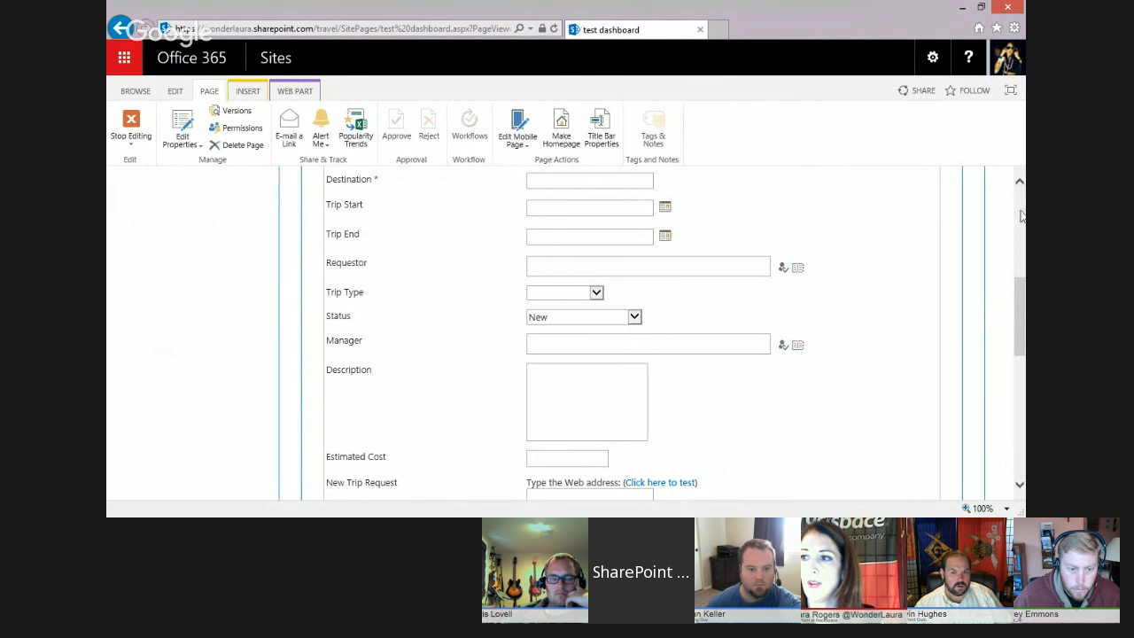
# - Stop editing the page, replace the query string in its address with destination=austin and load that address
pyautogui.click(132, 128)
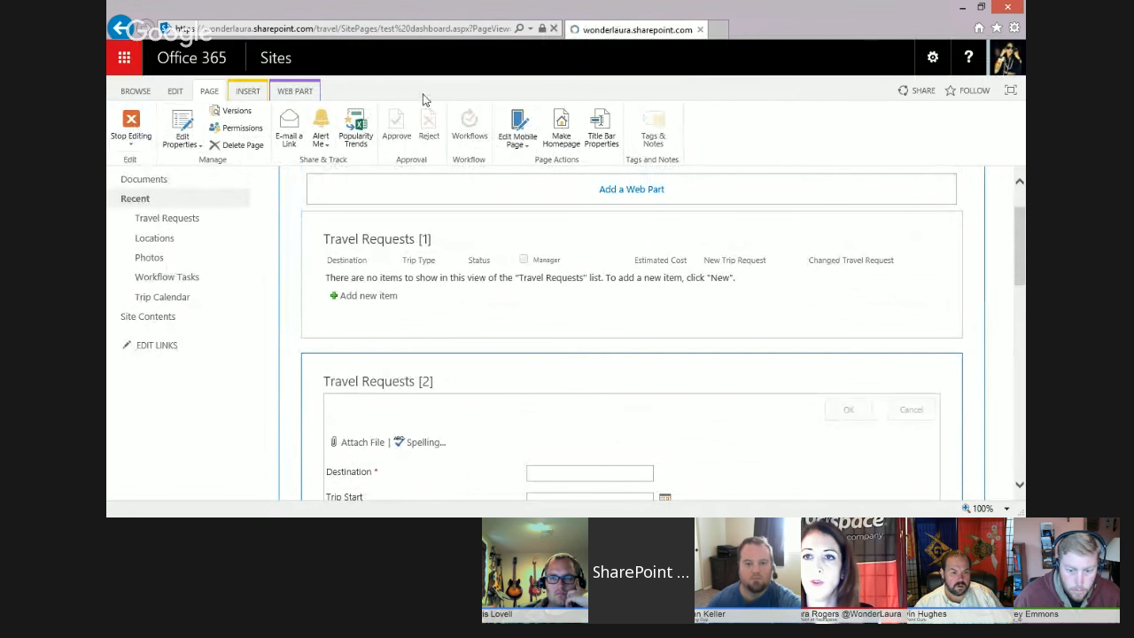
pyautogui.click(428, 30)
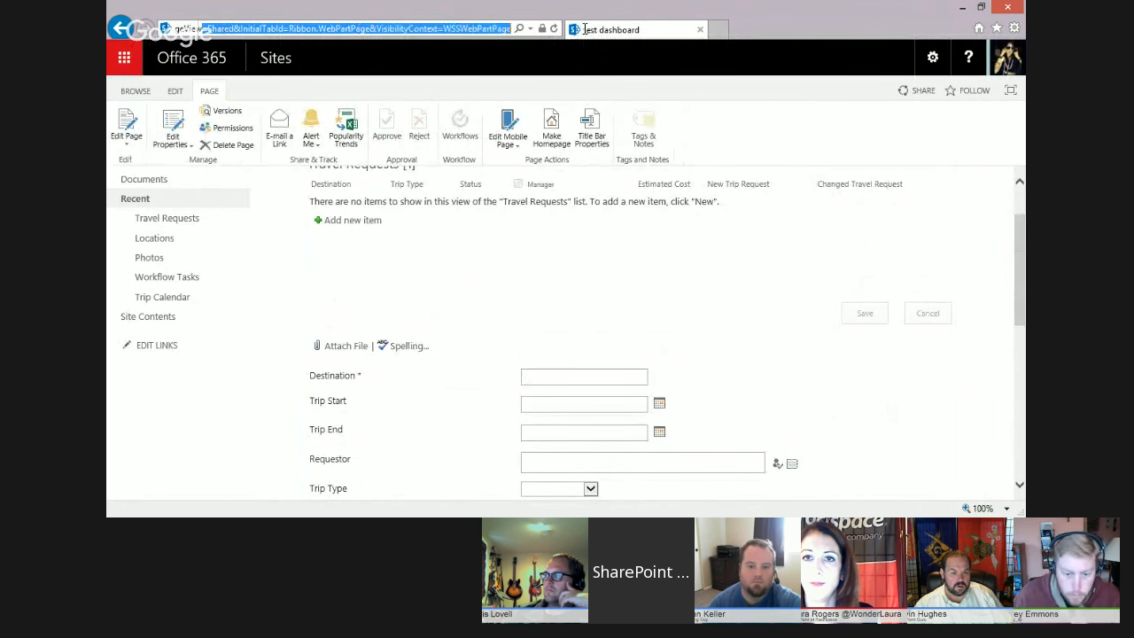
pyautogui.click(346, 30)
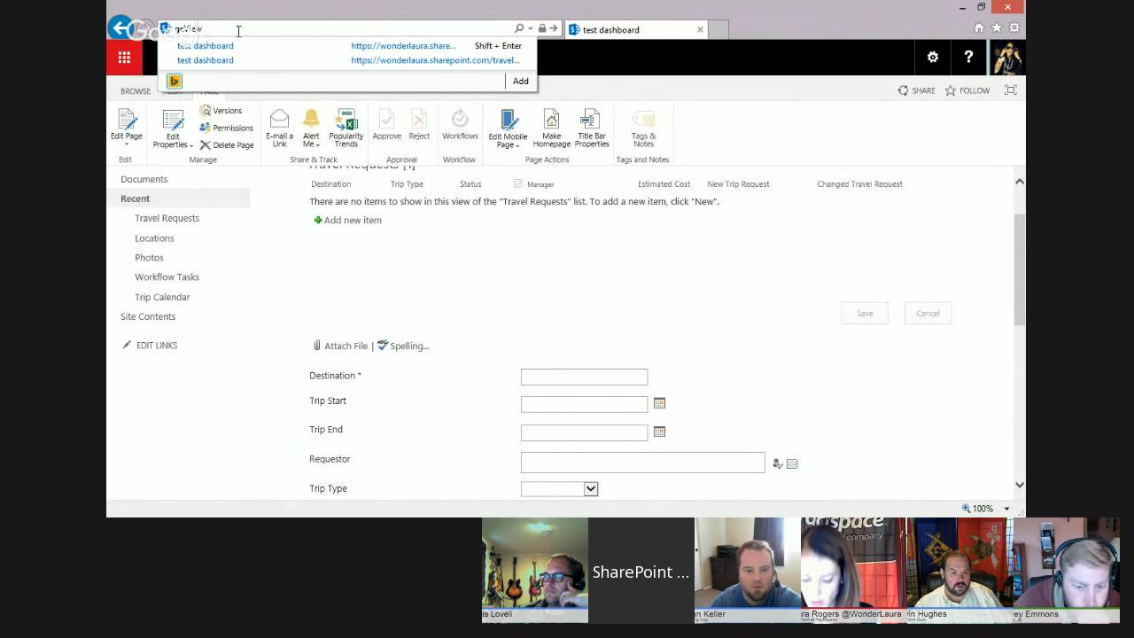
pyautogui.press('Left')
pyautogui.press('Left')
pyautogui.press('Left')
pyautogui.press('Left')
pyautogui.press('Left')
pyautogui.press('Left')
pyautogui.press('Left')
pyautogui.press('Left')
pyautogui.press('Left')
pyautogui.press('Left')
pyautogui.press('Left')
pyautogui.press('Left')
pyautogui.press('Left')
pyautogui.press('Left')
pyautogui.press('Left')
pyautogui.press('Left')
pyautogui.press('Left')
pyautogui.press('Left')
pyautogui.press('Left')
pyautogui.press('Left')
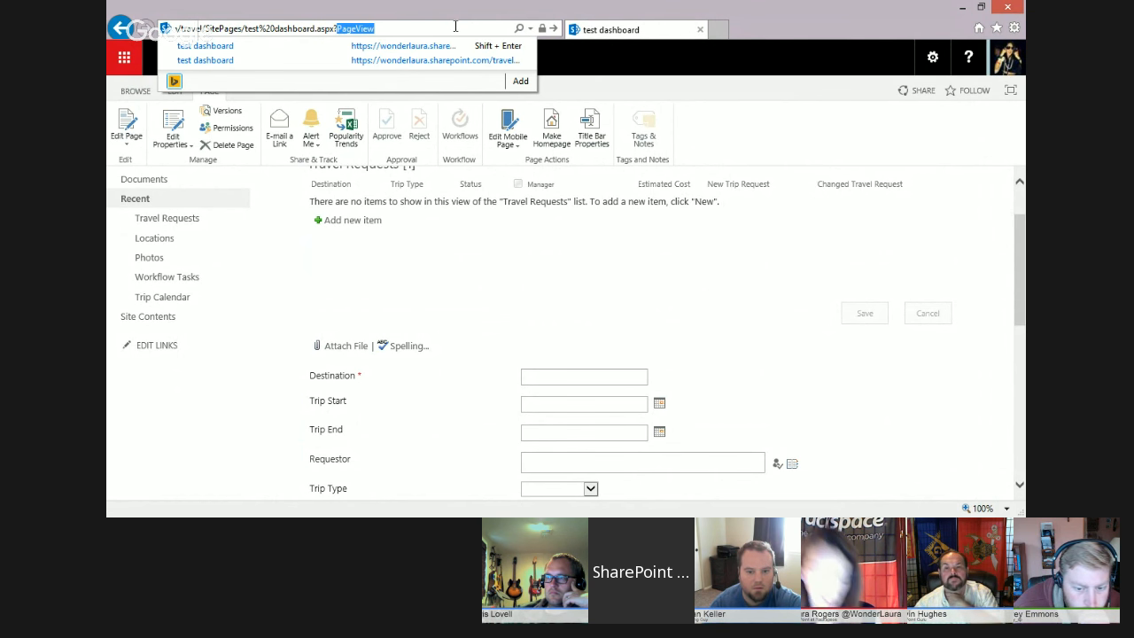
pyautogui.write('destination=austin')
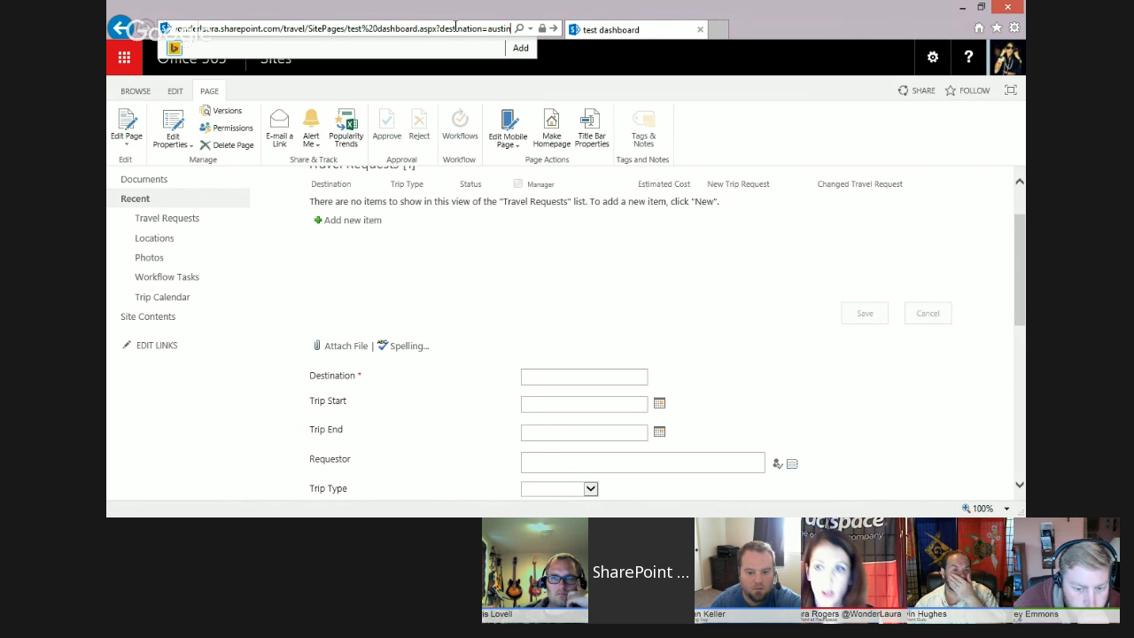
pyautogui.press('Return')
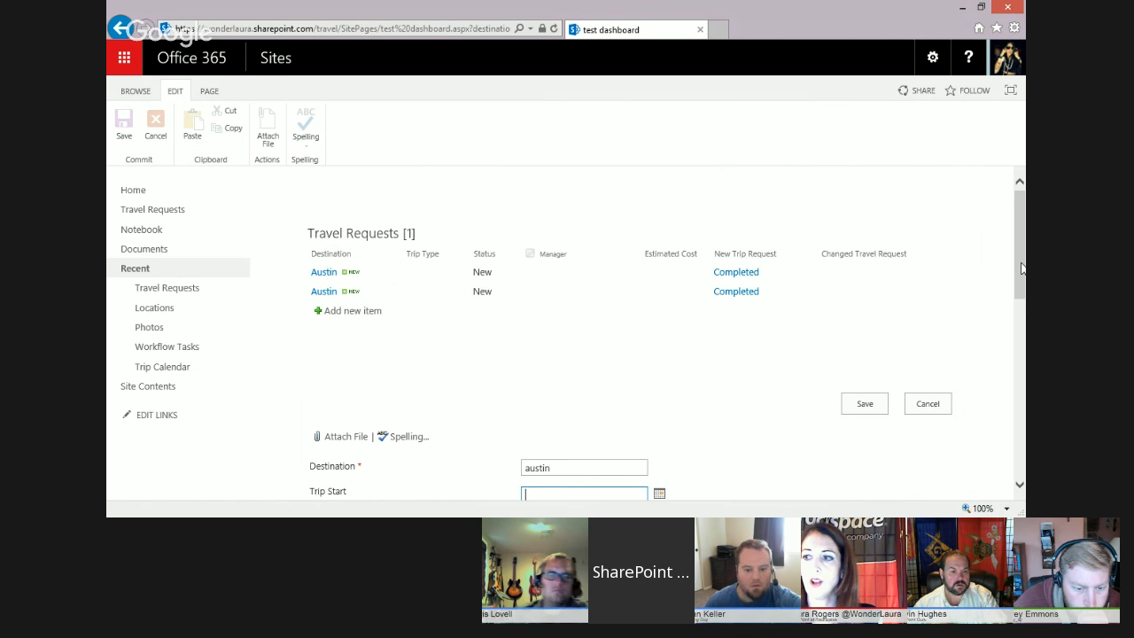
# - Check whether the Destination field of the travel request form picks up the value passed in the page address
pyautogui.scroll(-2, 997, 320)
pyautogui.click(532, 337)
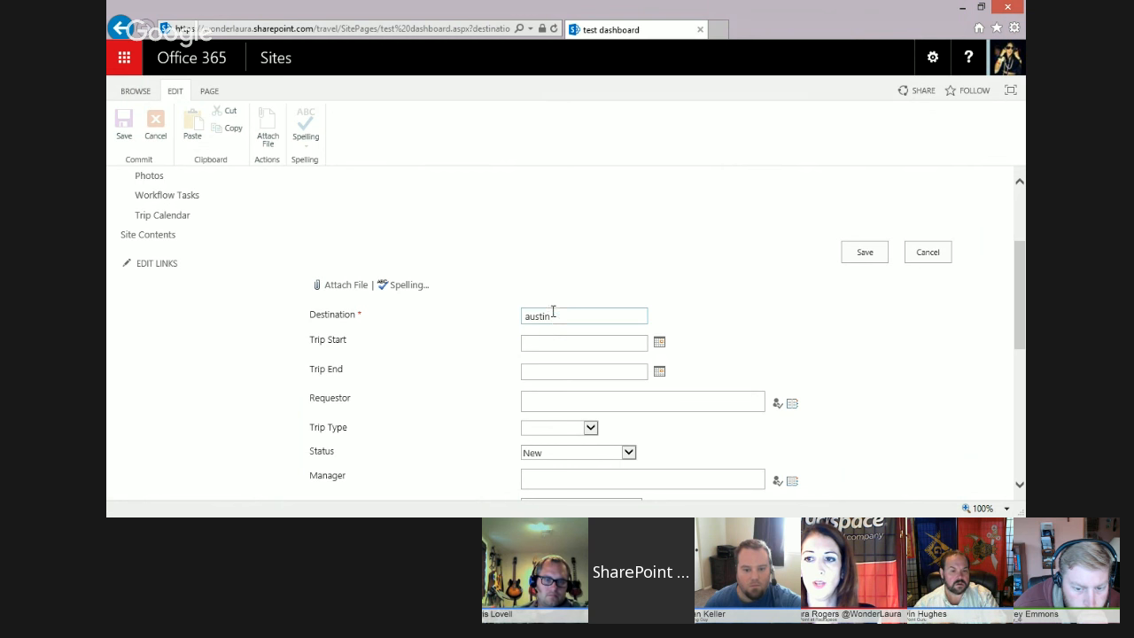
pyautogui.click(554, 319)
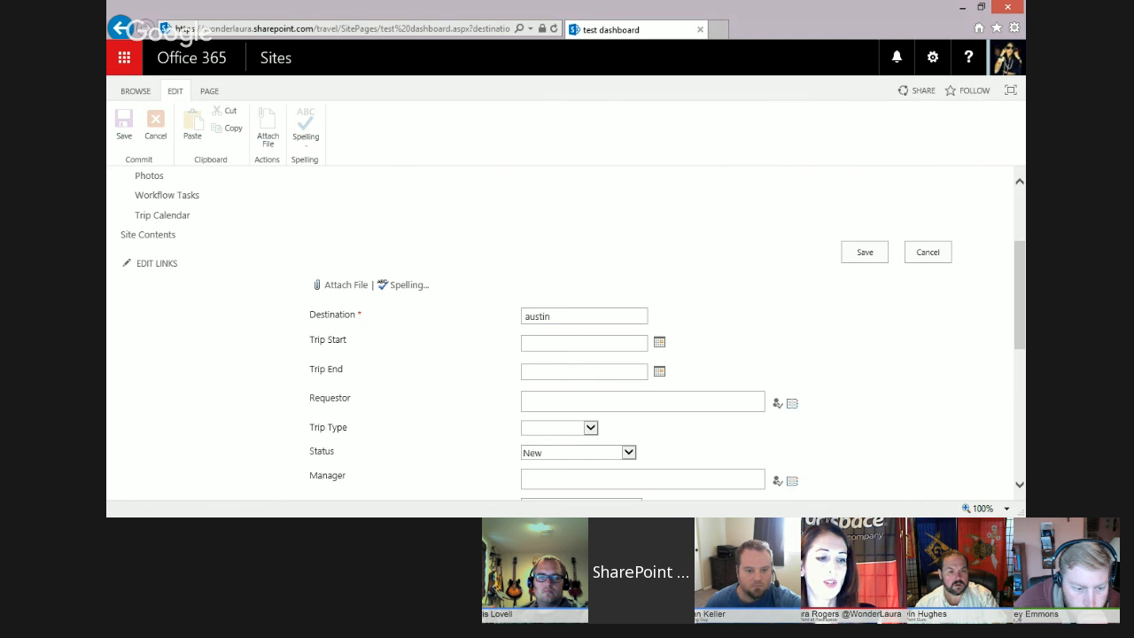
# - Switch to the blog article about passing a default value, read through its numbered instructions and return to the test dashboard
pyautogui.hotkey('alt', 'Tab')
pyautogui.moveTo(0, 74); pyautogui.dragTo(592, 37)
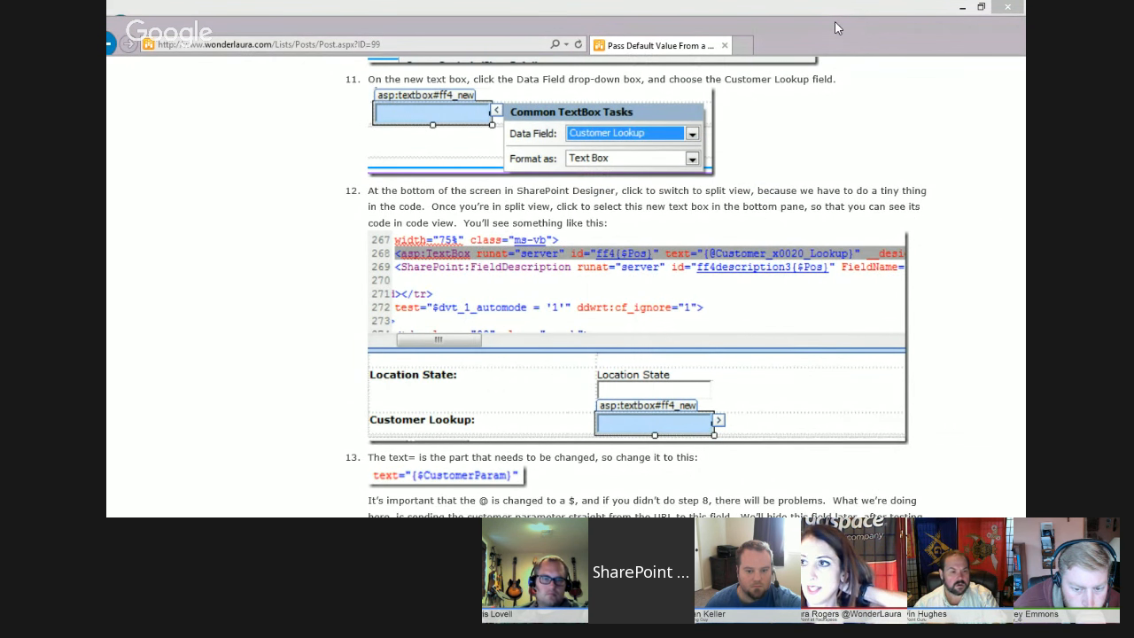
pyautogui.moveTo(1019, 220); pyautogui.dragTo(1019, 270)
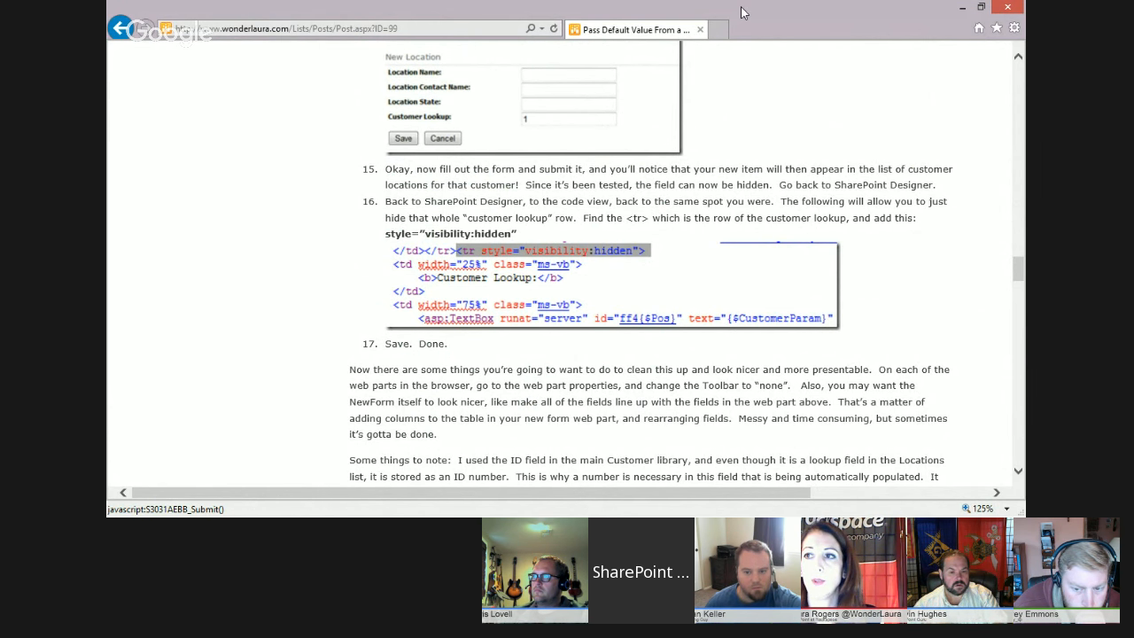
pyautogui.moveTo(727, 9); pyautogui.dragTo(108, 27)
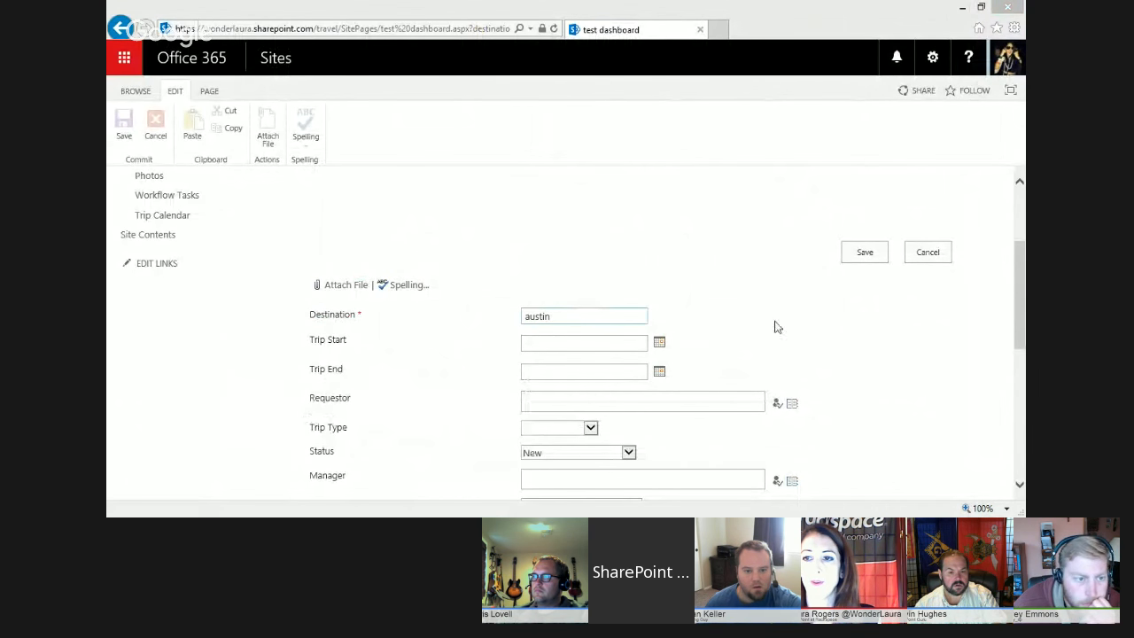
pyautogui.moveTo(1021, 315); pyautogui.dragTo(1020, 258)
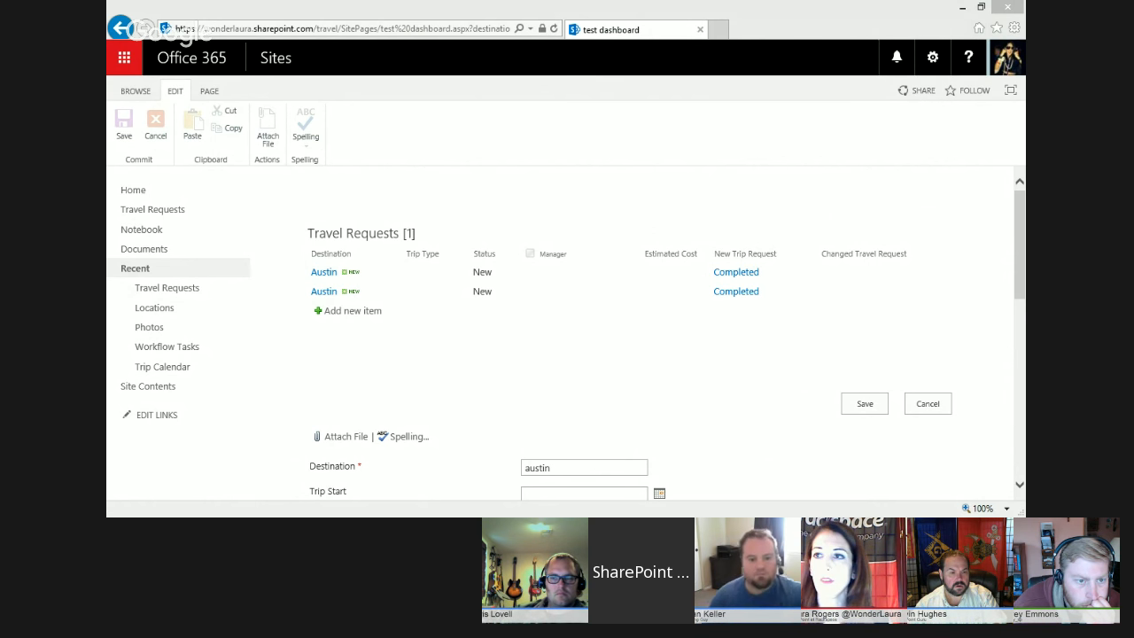
pyautogui.hotkey('alt', 'Tab')
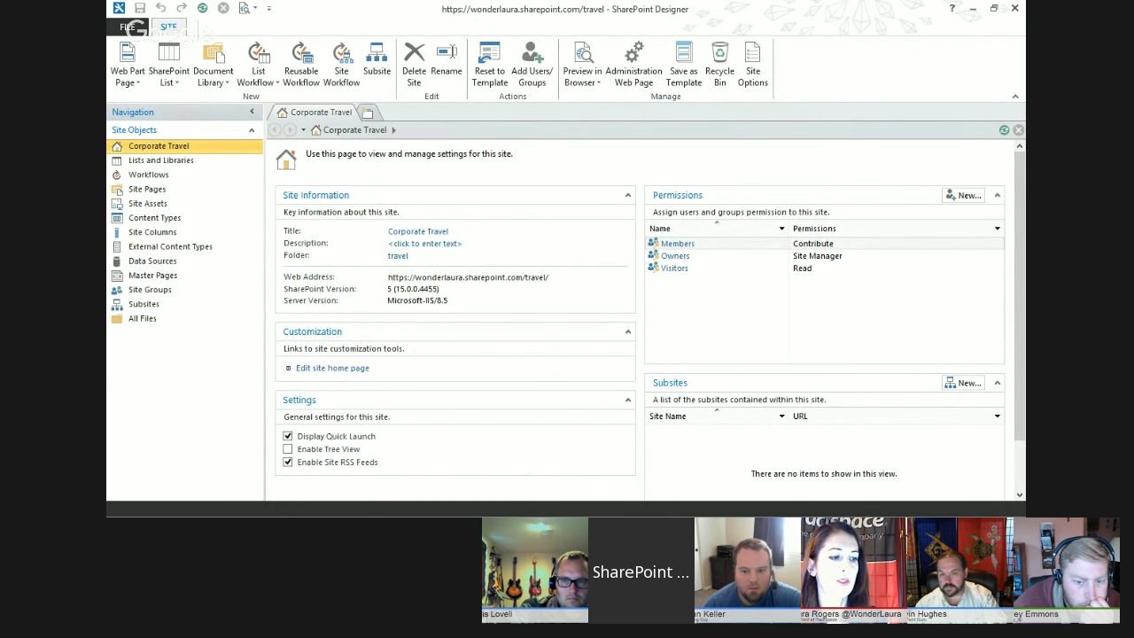
pyautogui.hotkey('alt', 'Tab')
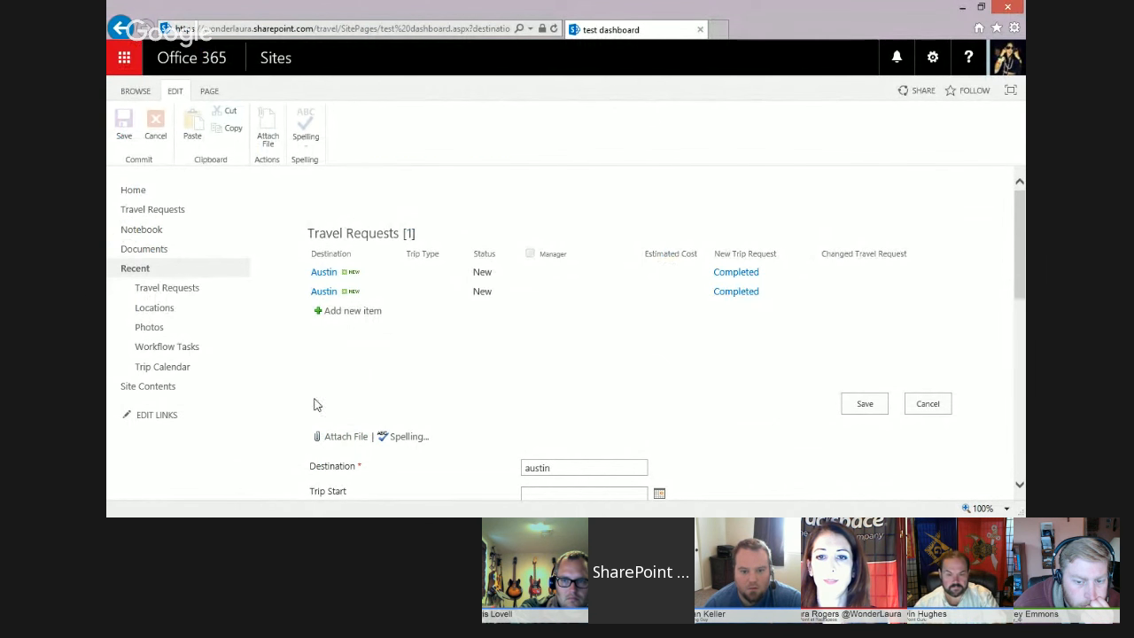
# - Open the Site Pages library from the Corporate Travel site's contents
pyautogui.click(147, 387)
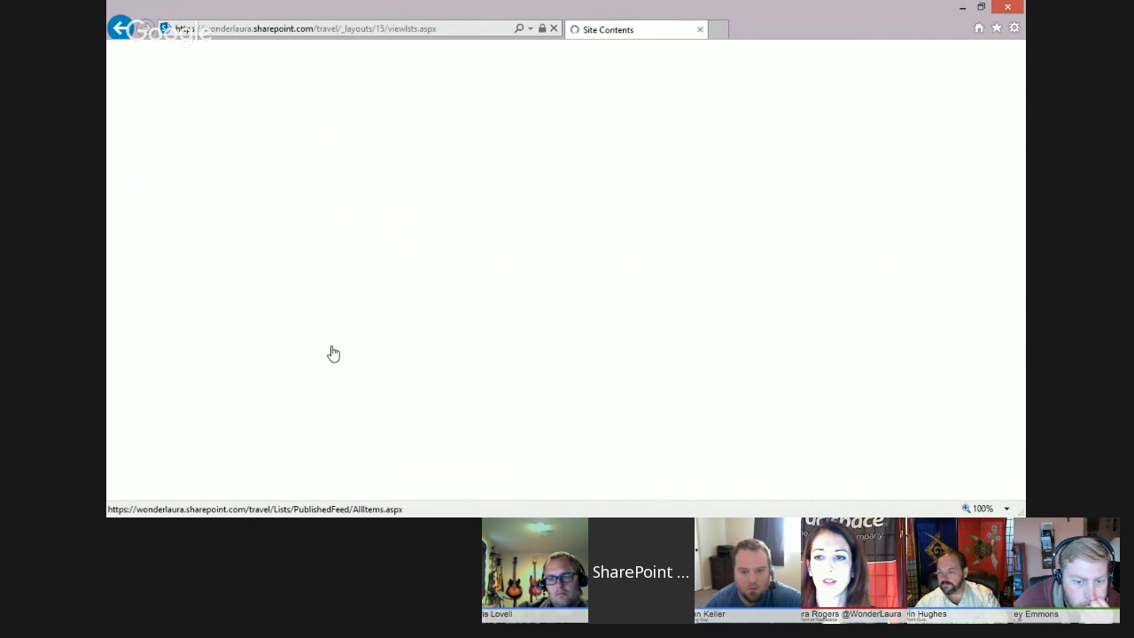
pyautogui.scroll(-3, 644, 405)
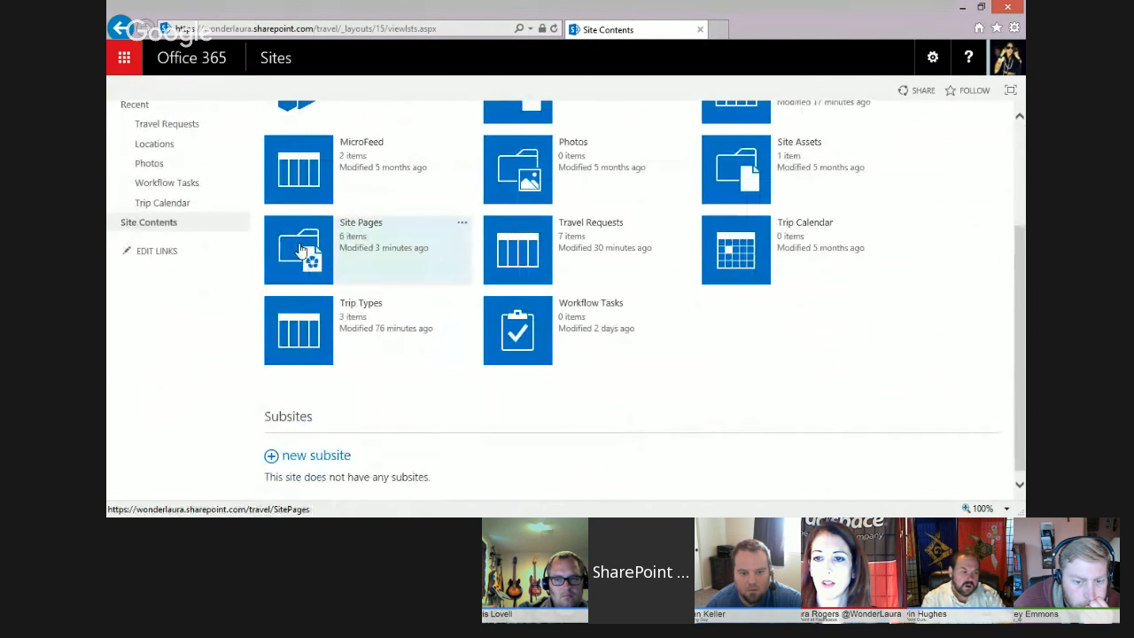
pyautogui.click(301, 251)
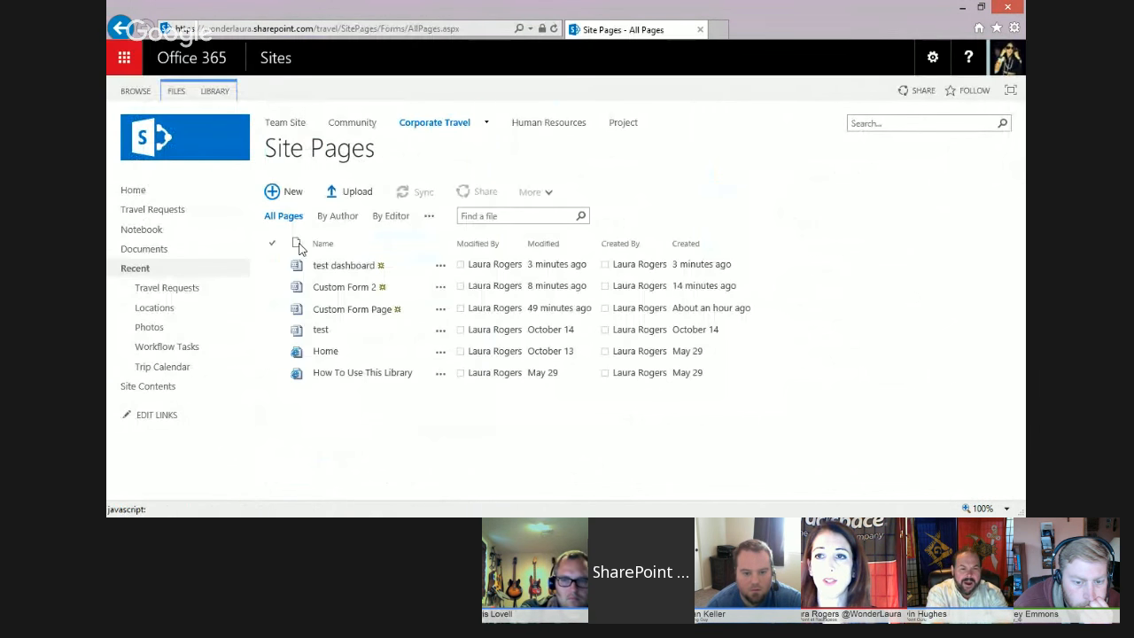
pyautogui.click(487, 27)
pyautogui.click(482, 29)
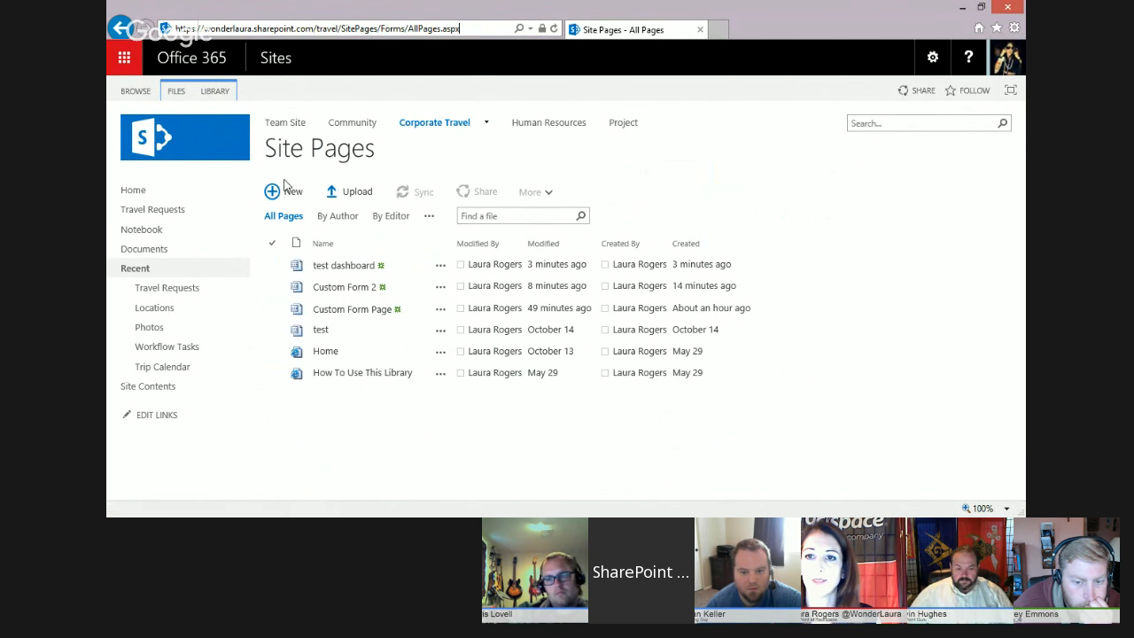
# - Create a Web Part Page named test inline editing in the Site Pages library with the Header, Footer, 3 Columns layout and stop editing it
pyautogui.click(178, 94)
pyautogui.click(132, 140)
pyautogui.click(182, 204)
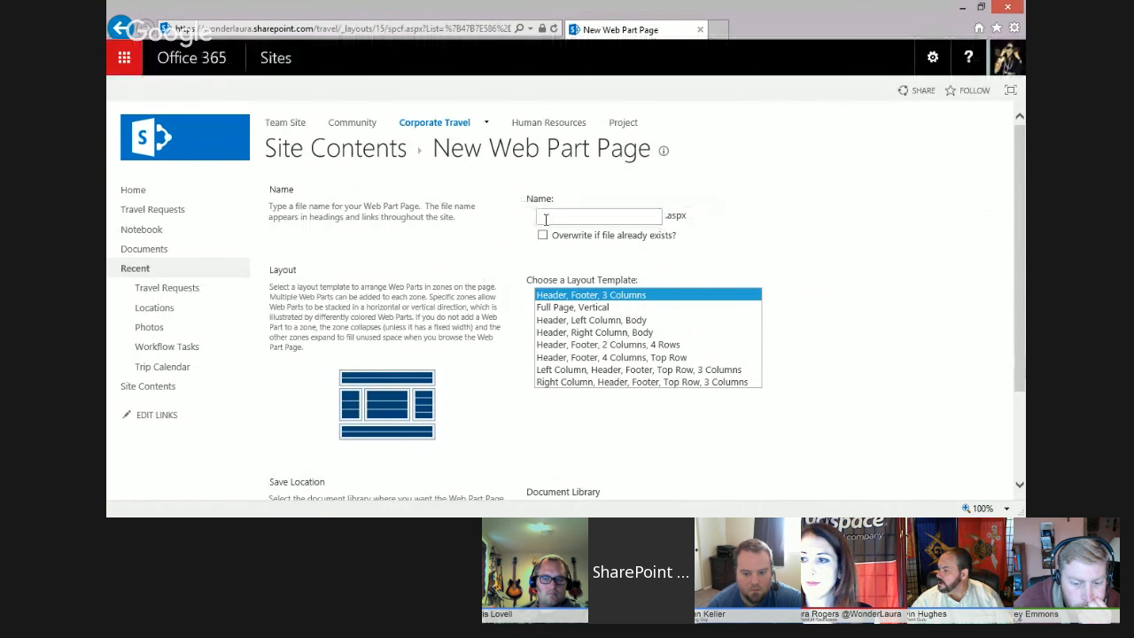
pyautogui.click(544, 219)
pyautogui.write('test ')
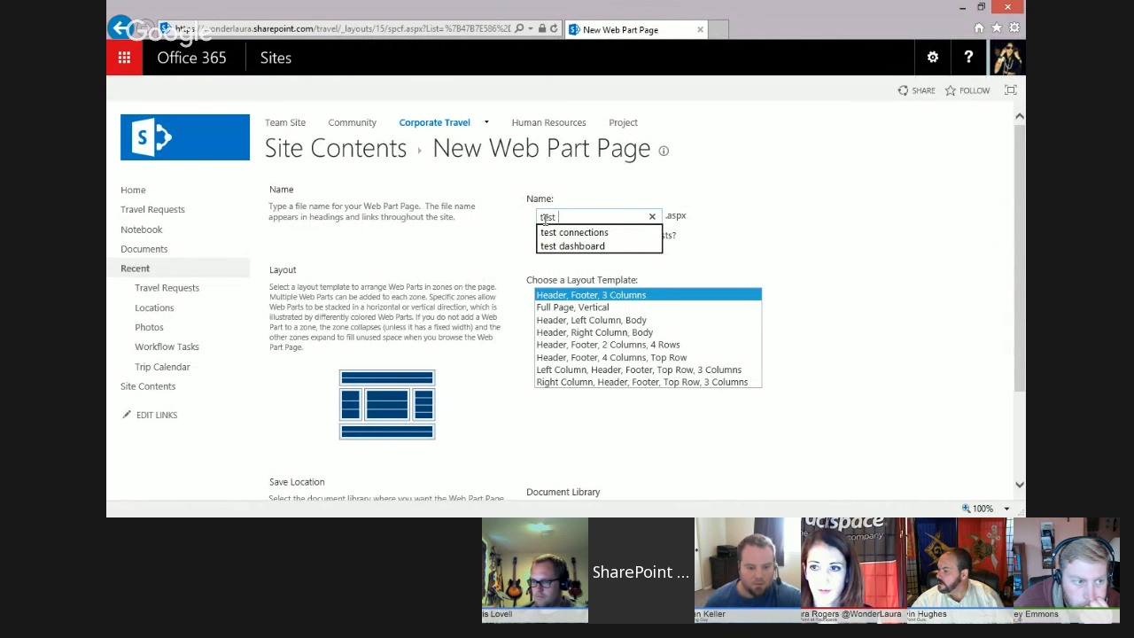
pyautogui.write('inline editing')
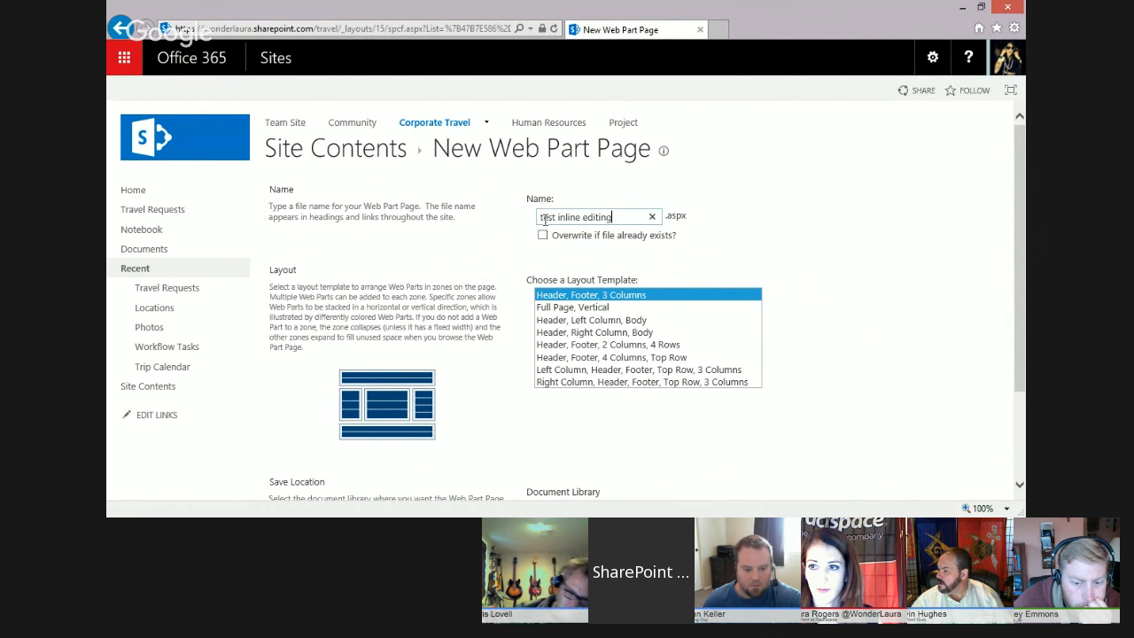
pyautogui.scroll(-2, 1024, 278)
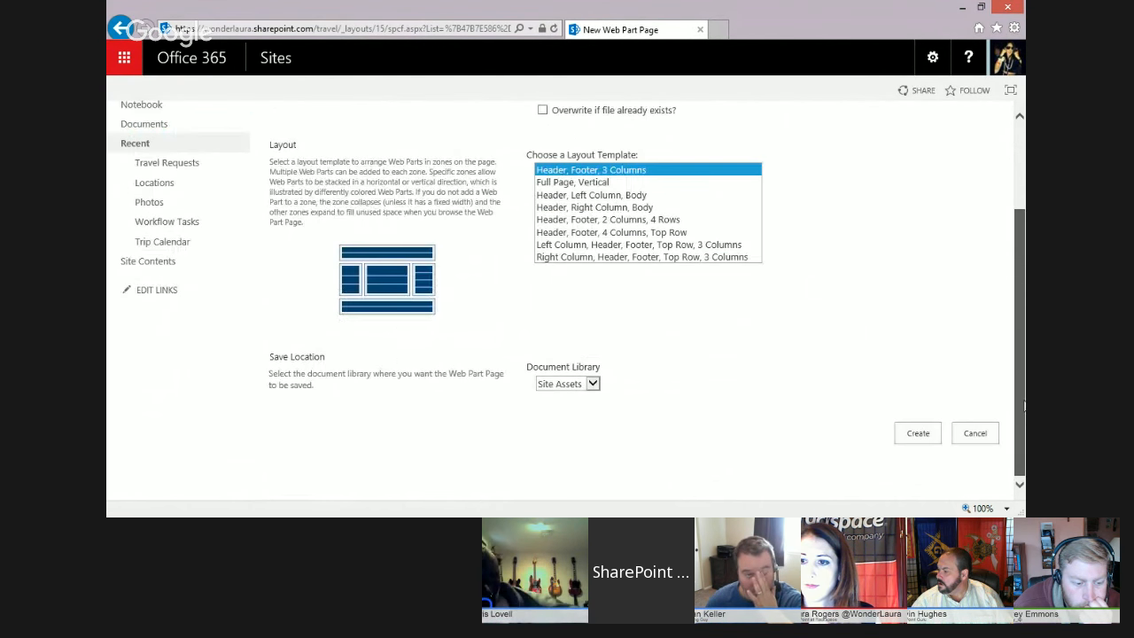
pyautogui.click(571, 386)
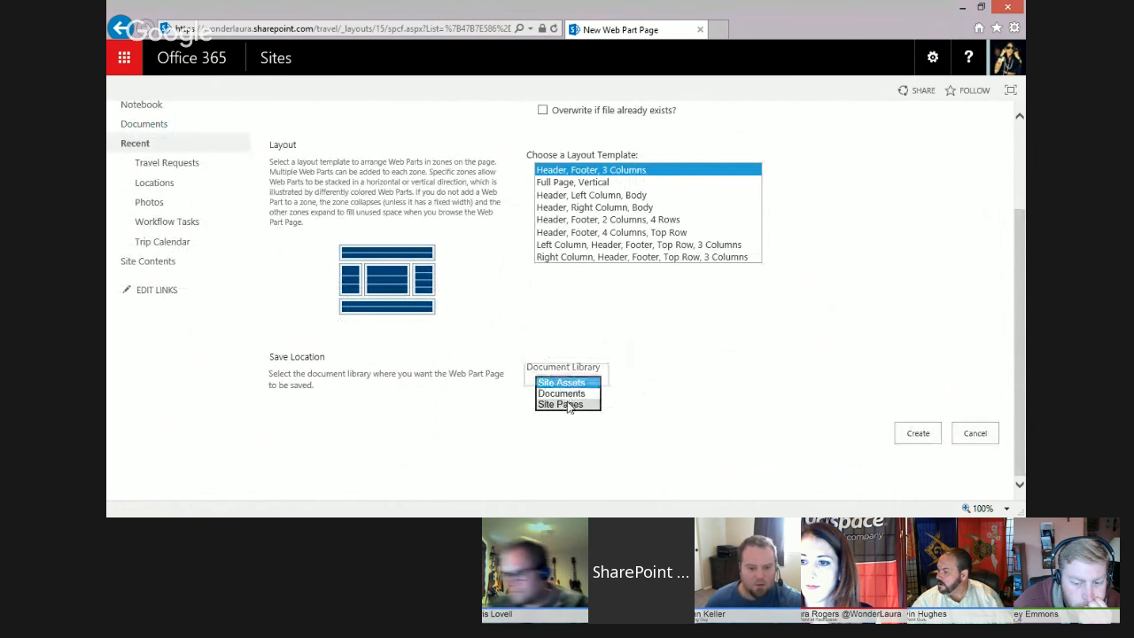
pyautogui.click(561, 404)
pyautogui.click(918, 433)
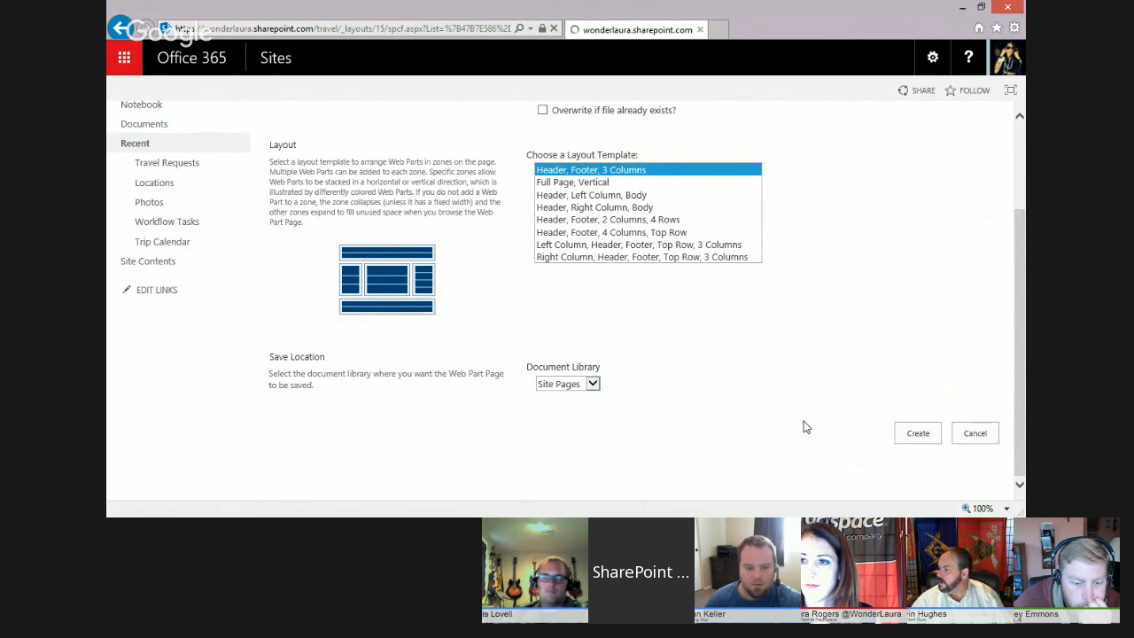
pyautogui.click(131, 126)
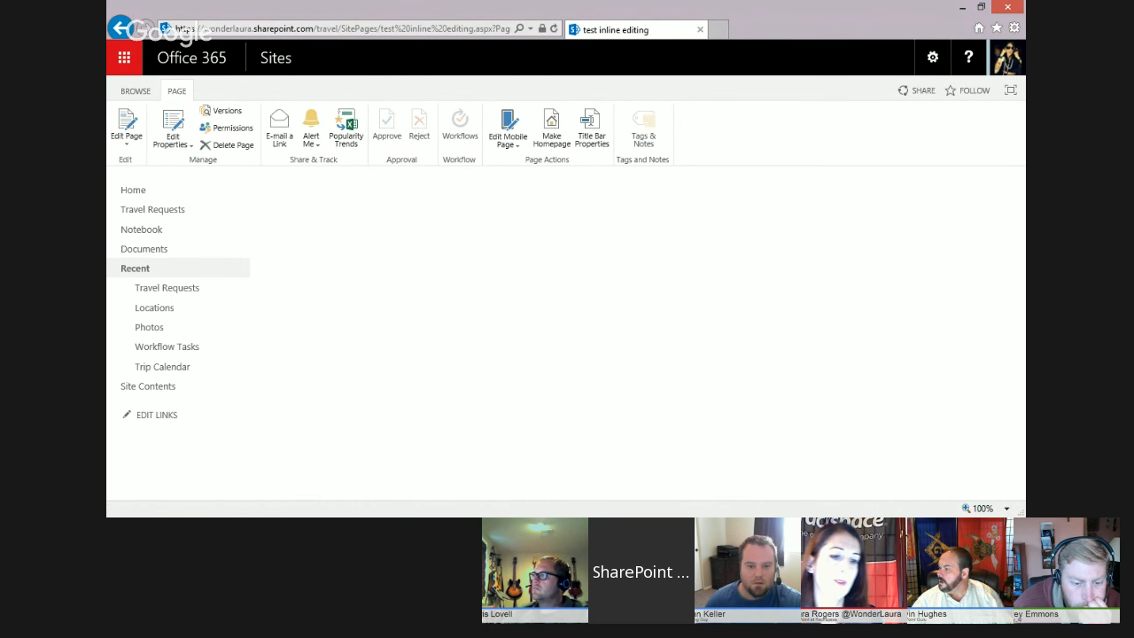
# - Switch to SharePoint Designer and open test inline editing.aspx from Site Pages for file editing
pyautogui.hotkey('alt', 'Tab')
pyautogui.click(177, 191)
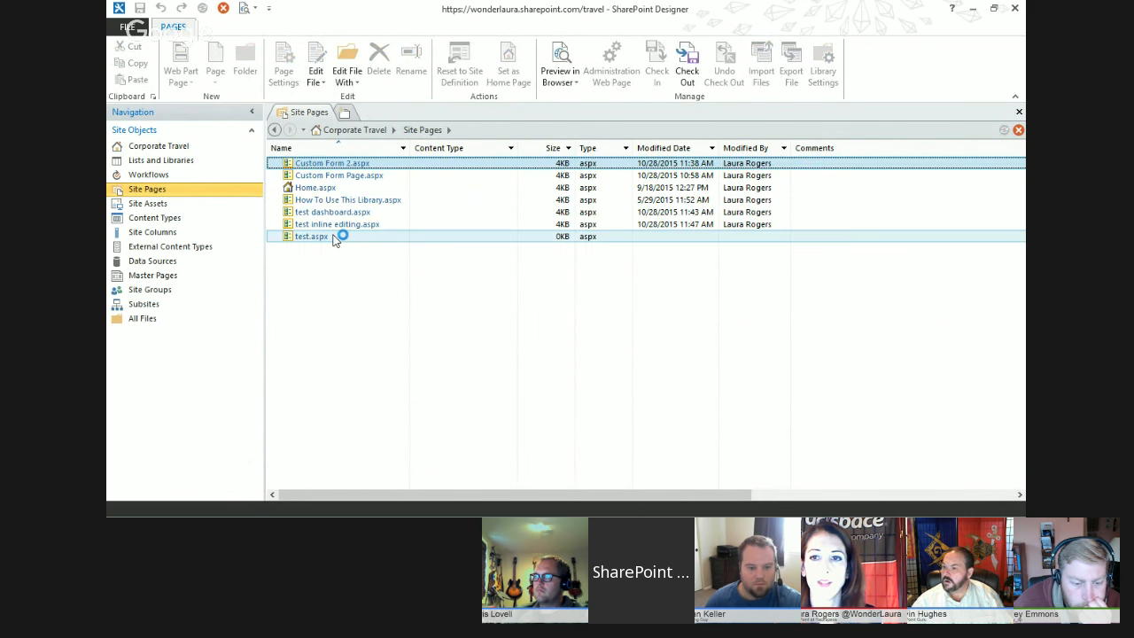
pyautogui.doubleClick(340, 225)
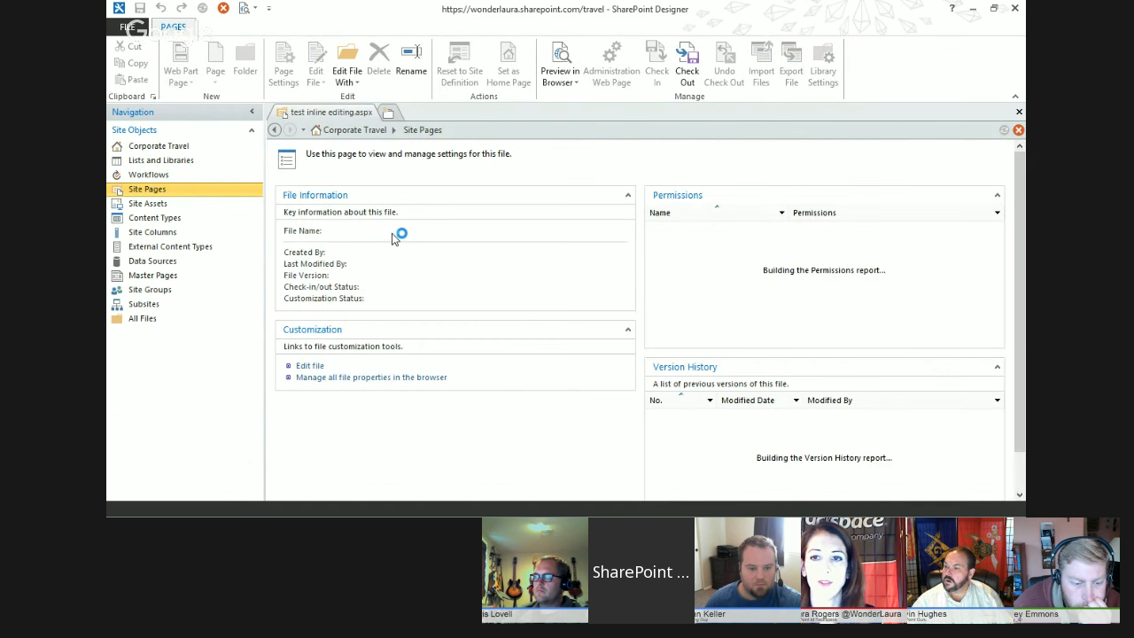
pyautogui.click(311, 366)
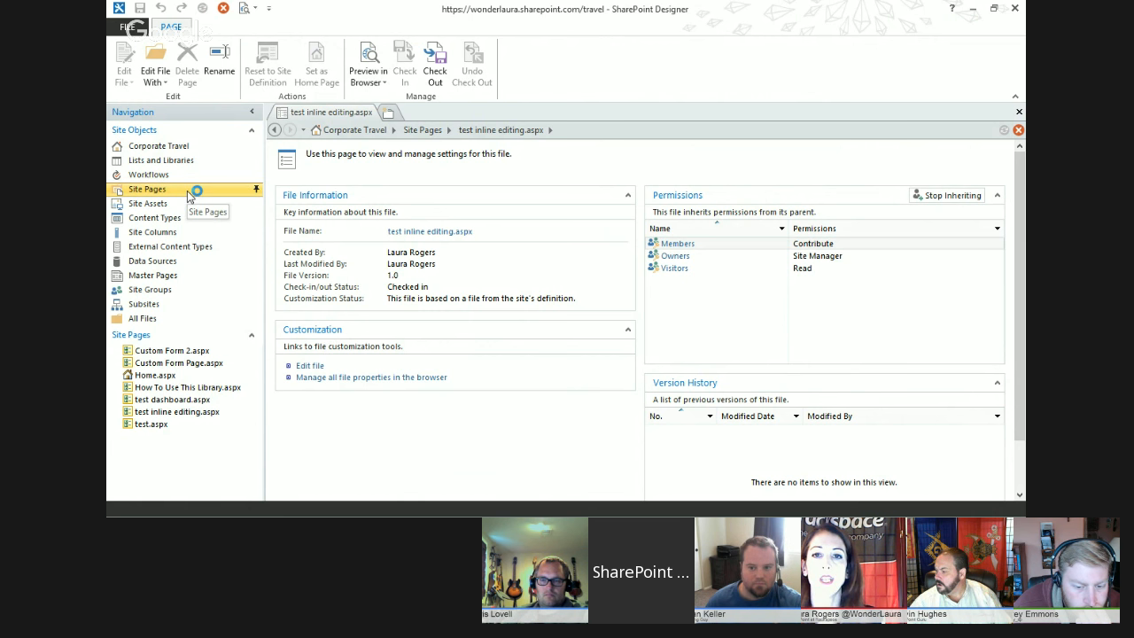
pyautogui.click(304, 367)
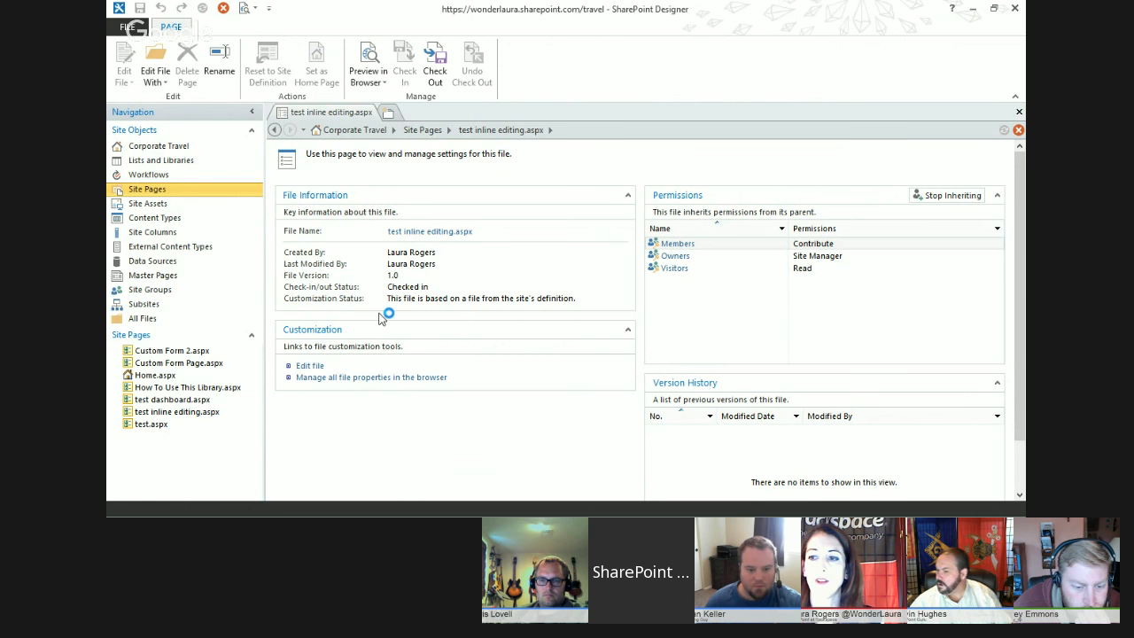